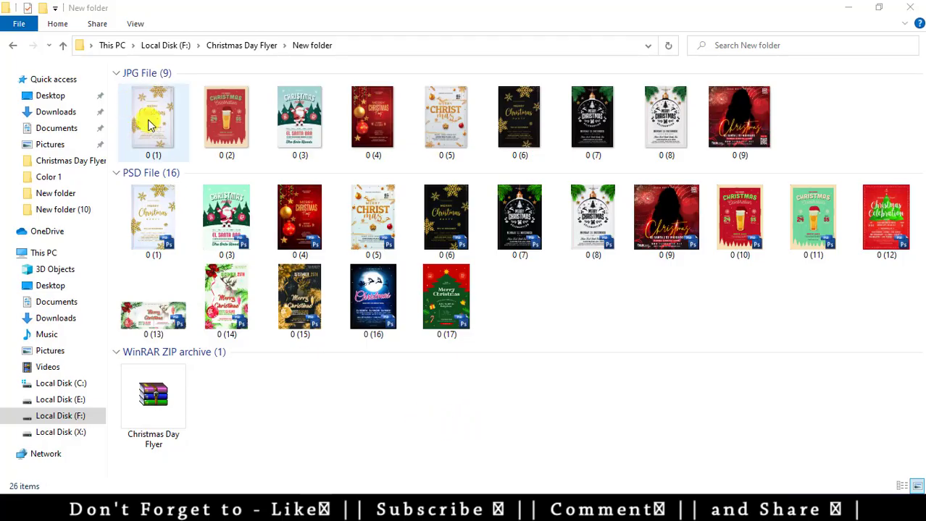
- Preview each flyer JPG in turn, then close the photo viewer
double_click(153, 137)
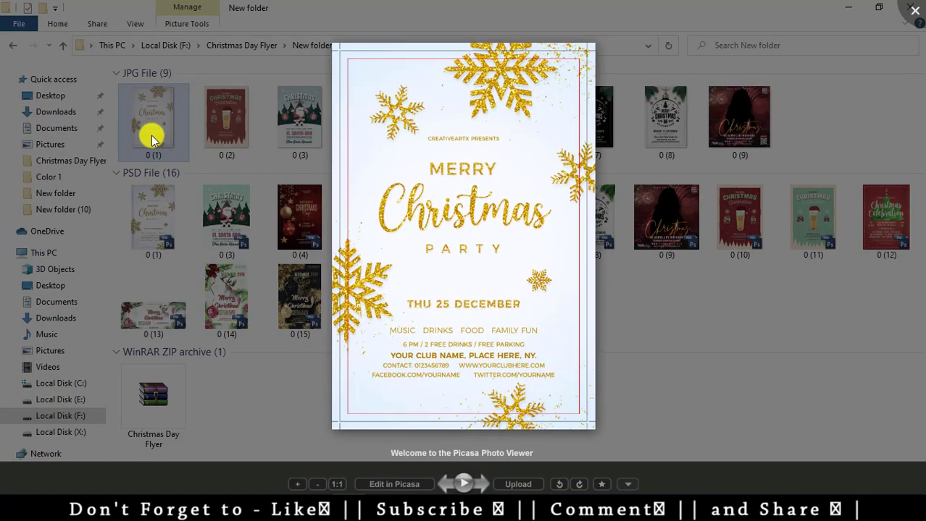
key("Right")
key("Right")
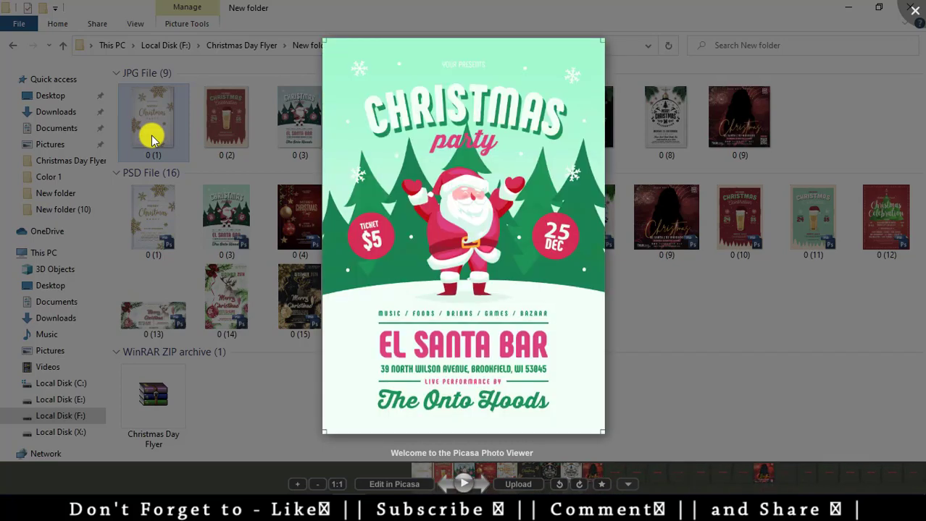
key("Right")
key("Right")
key("Right")
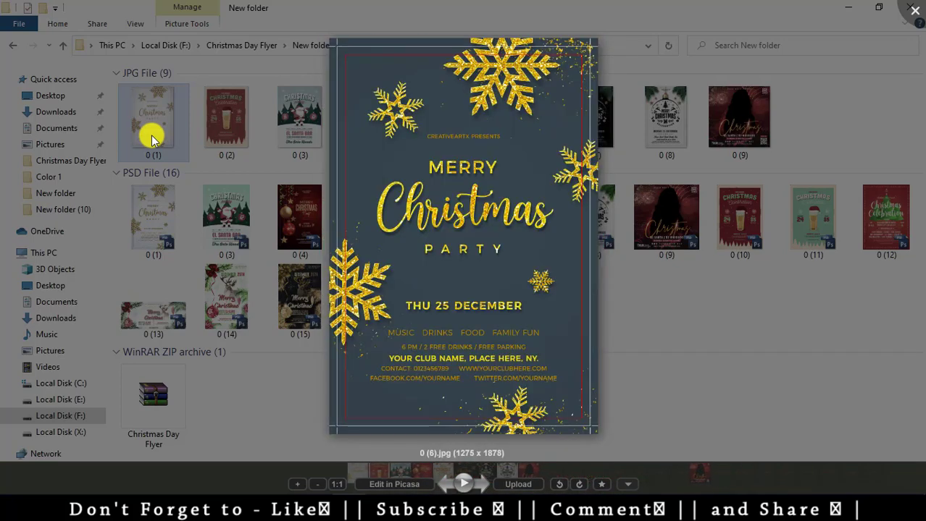
key("Right")
key("Right")
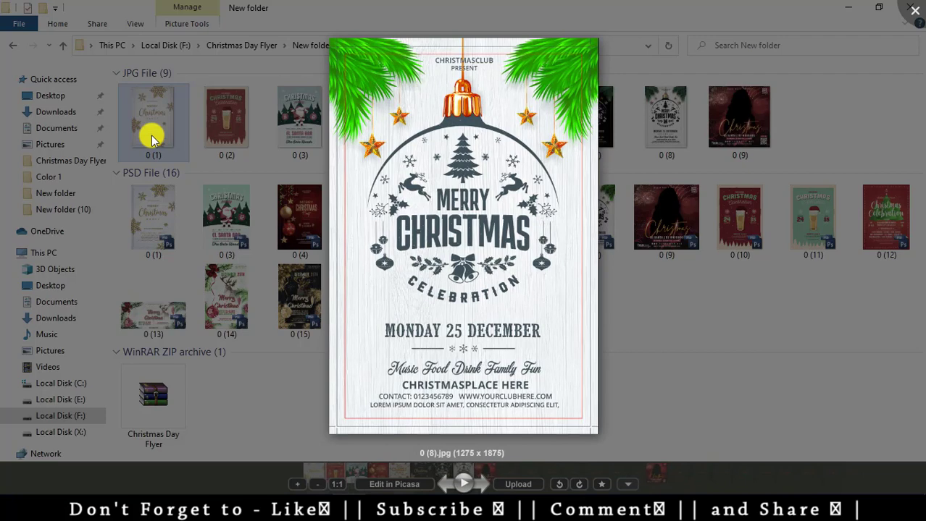
key("Right")
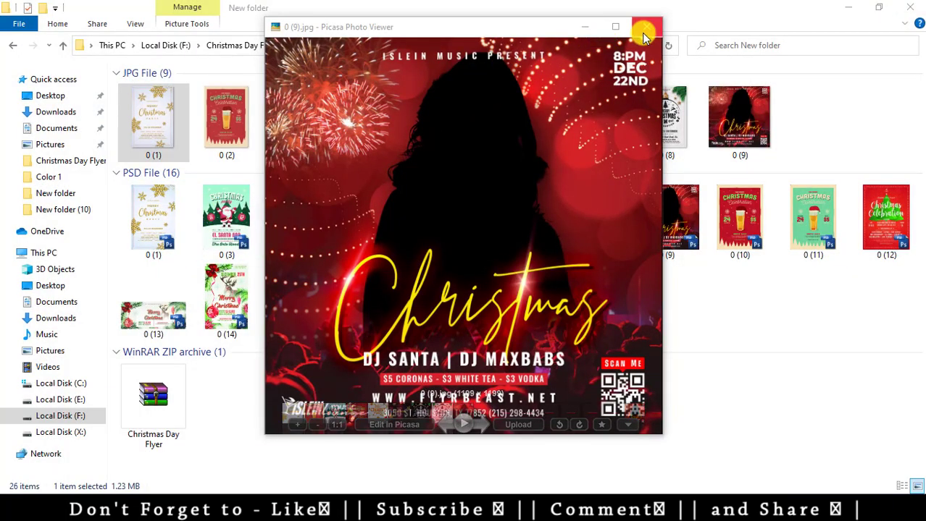
left_click(645, 26)
- Select all 16 PSD templates and check their properties
left_click(127, 206)
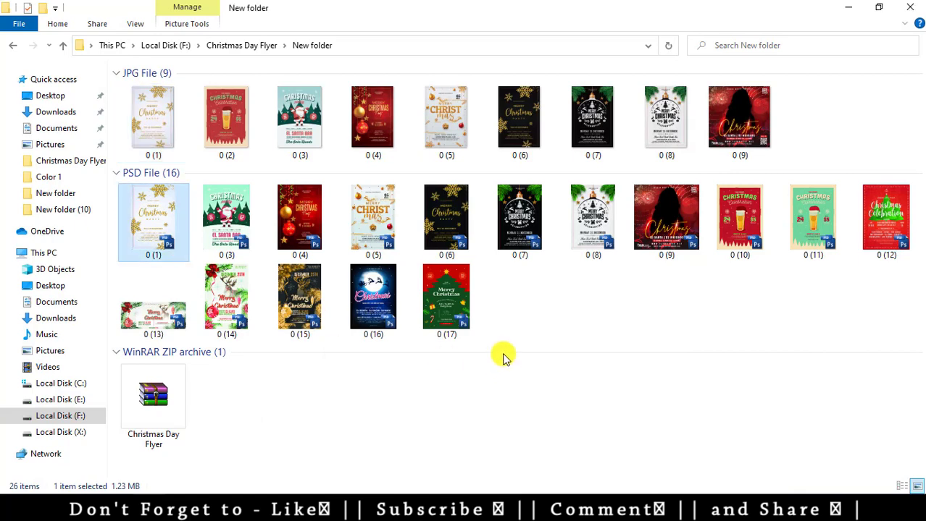
left_click(431, 313, "shift")
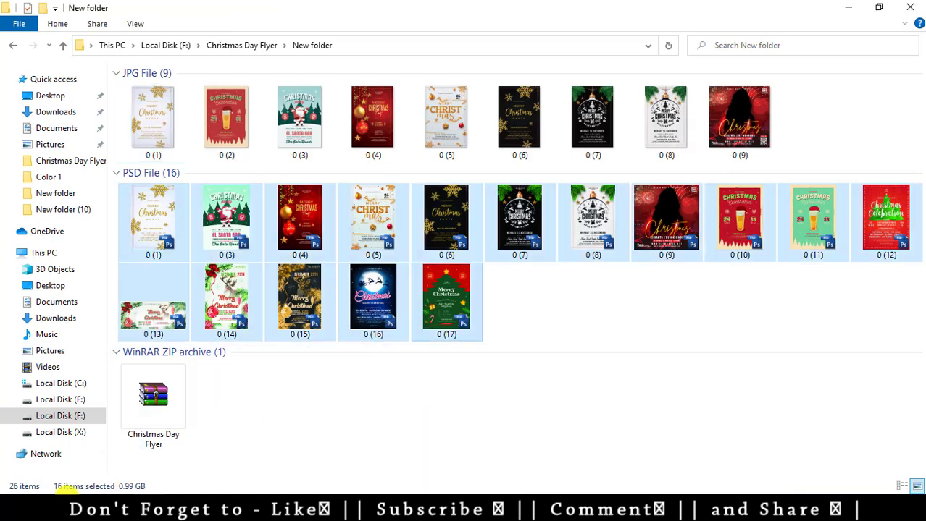
right_click(433, 313)
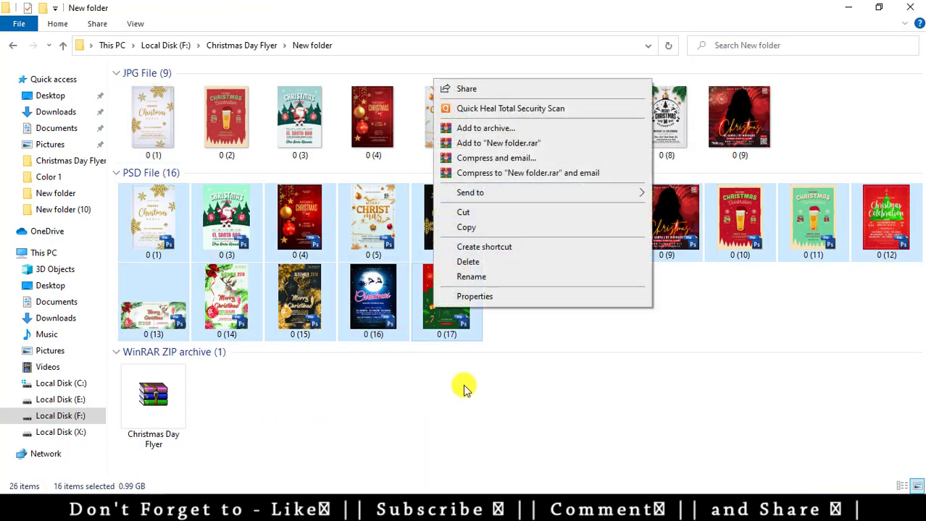
left_click(484, 297)
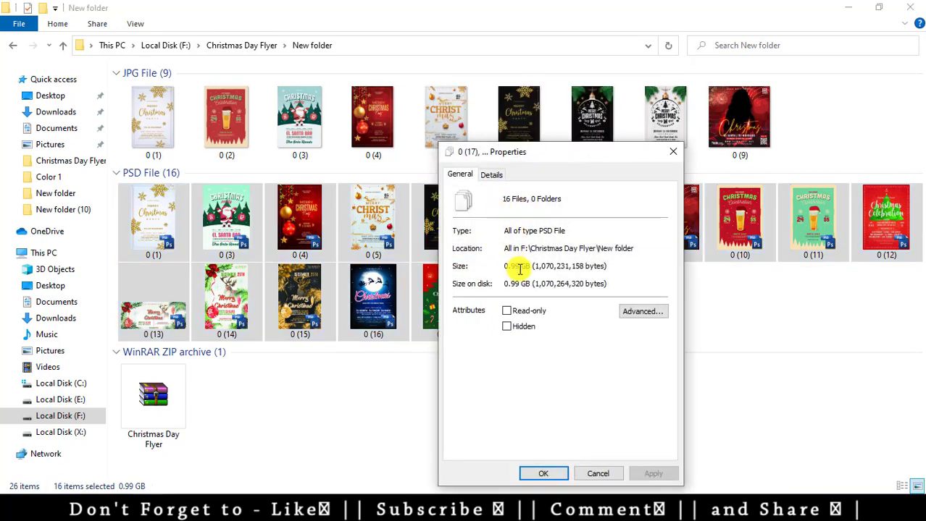
left_click(674, 159)
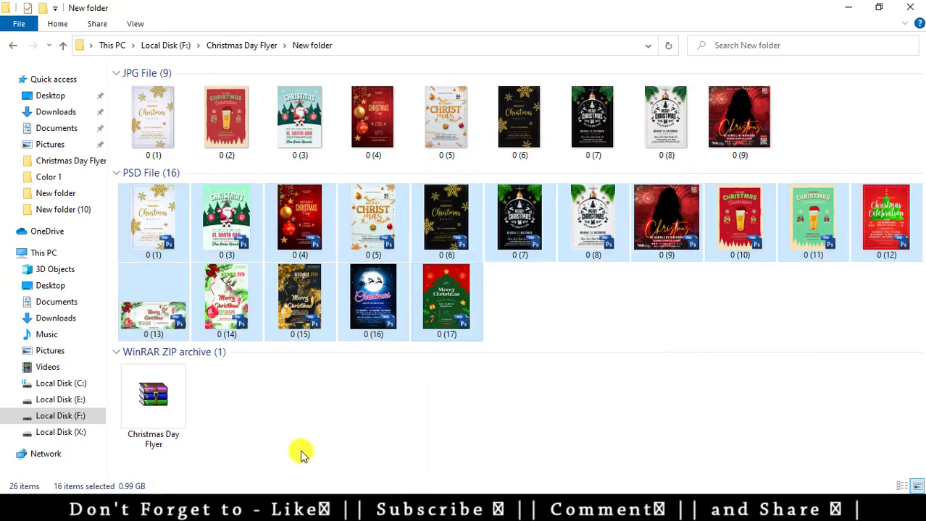
- Check the Christmas Day Flyer zip archive's properties, then clear the selection
left_click(153, 414)
right_click(152, 411)
left_click(176, 399)
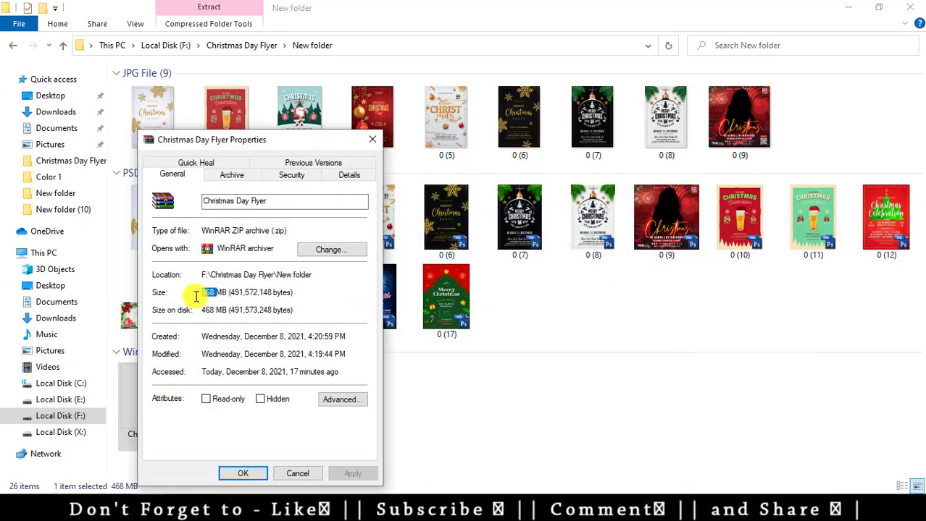
left_click(371, 140)
left_click(392, 453)
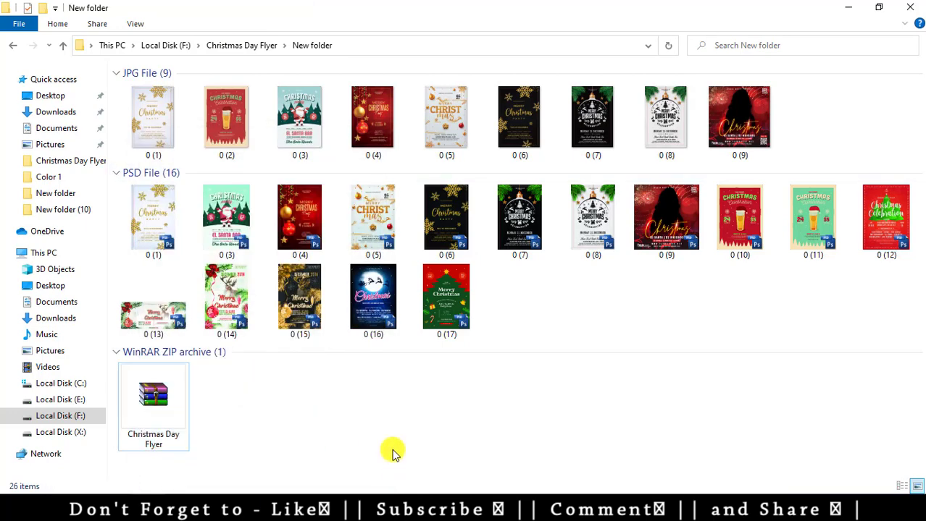
- Drag 0 (1).psd into Photoshop and view its top heading at 50% zoom
left_click_drag(163, 225, 280, 489)
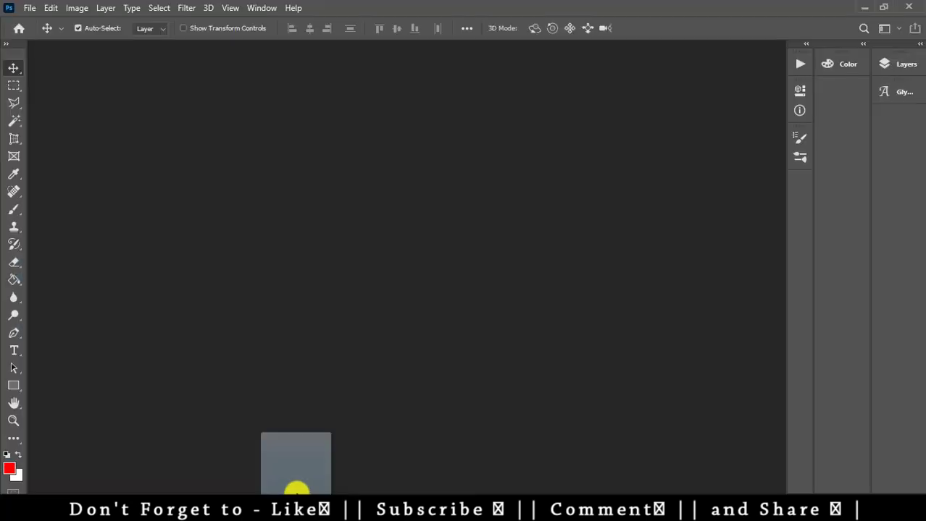
left_click_drag(297, 491, 347, 293)
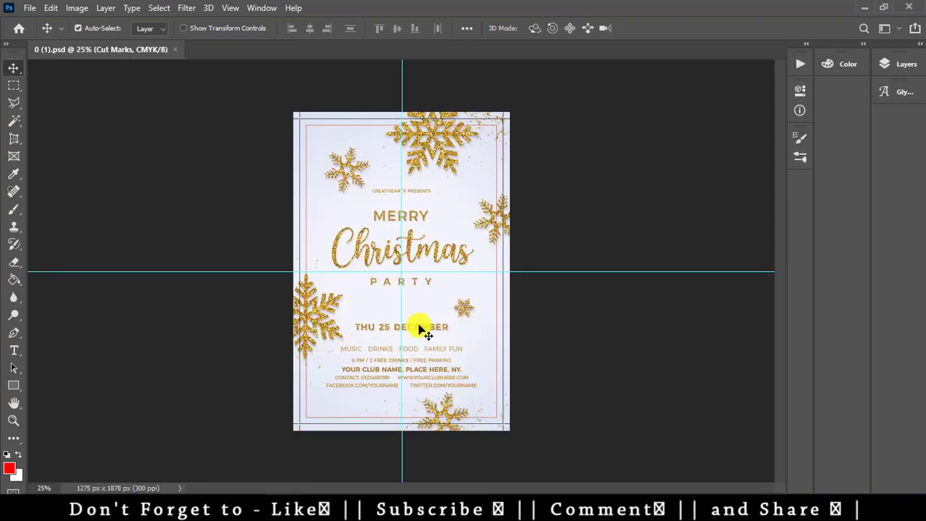
key("ctrl+plus")
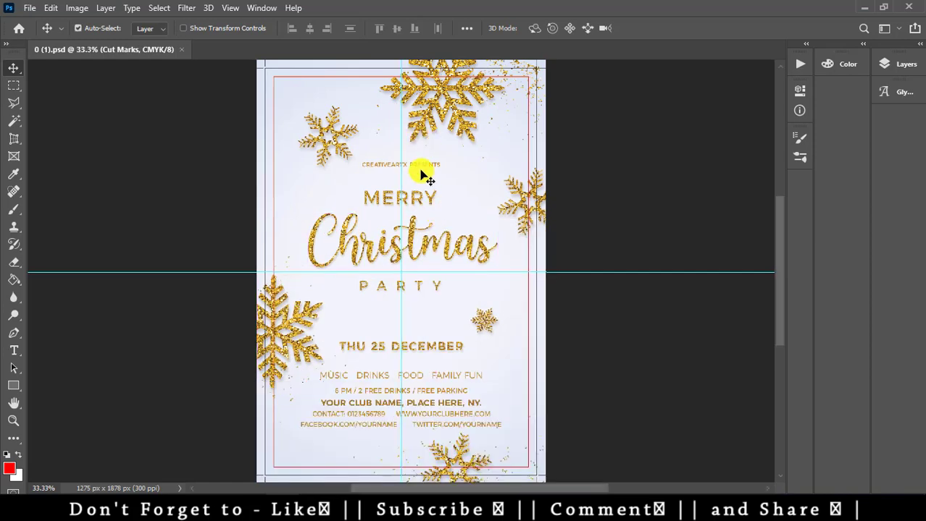
key("ctrl+plus")
key("ctrl+plus")
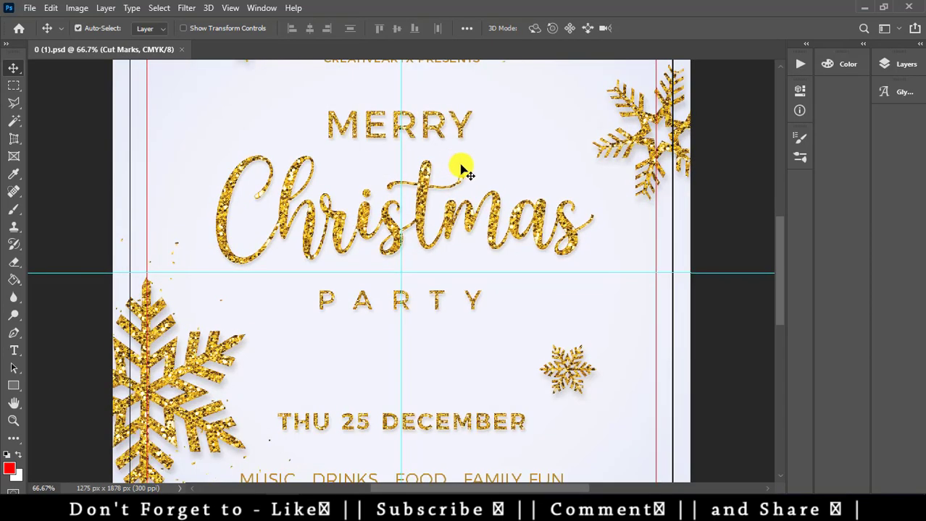
scroll(458, 170, "up", 2)
scroll(464, 173, "up", 1)
scroll(459, 204, "up", 3)
scroll(460, 217, "up", 1)
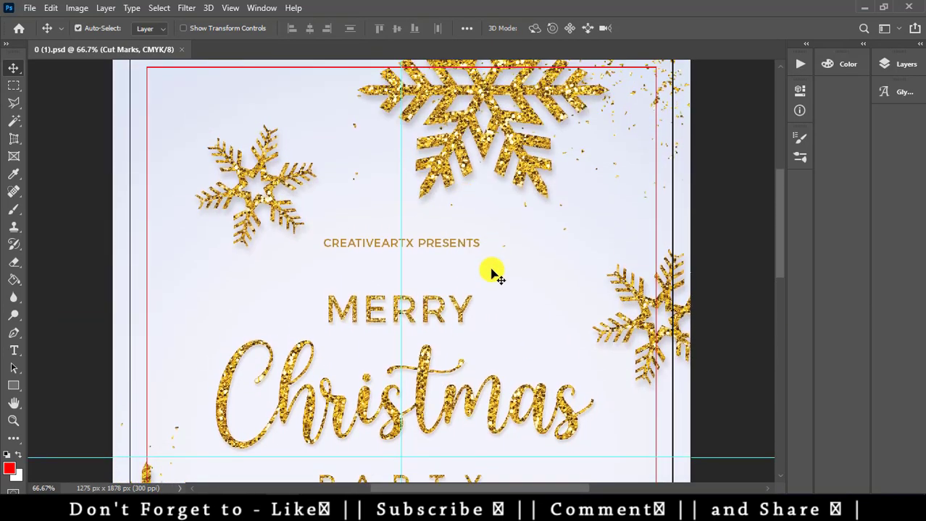
- Retype the CREATIVEARTX PRESENTS line as the studio name
key("t")
left_click(478, 244)
type("BALAJI DIGITAL STUDIO")
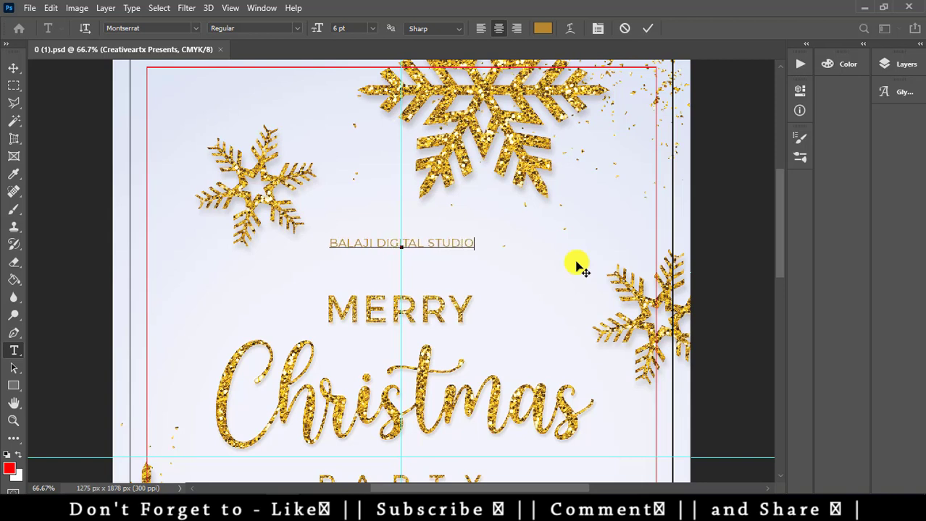
key("ctrl+Return")
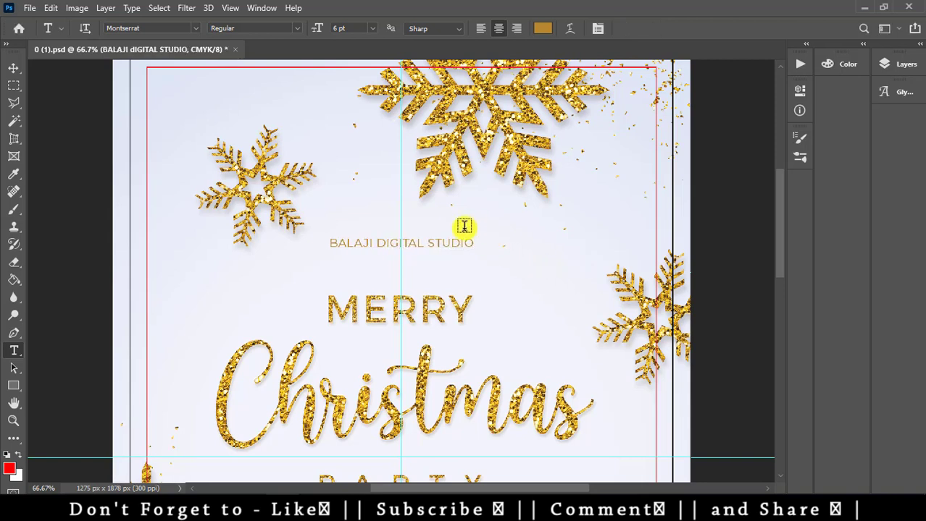
- Set the studio-name line in Montserrat Bold, then move down to the MERRY heading
left_click_drag(451, 243, 306, 242)
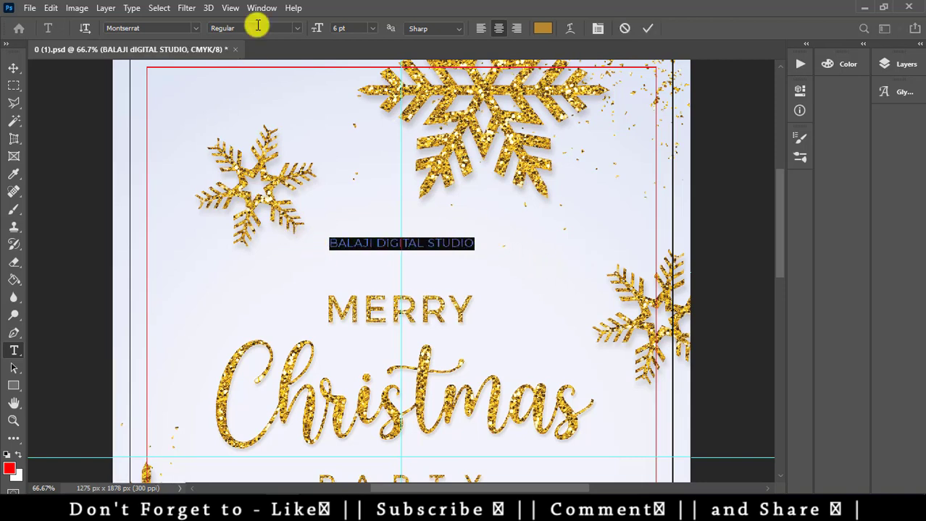
left_click(293, 30)
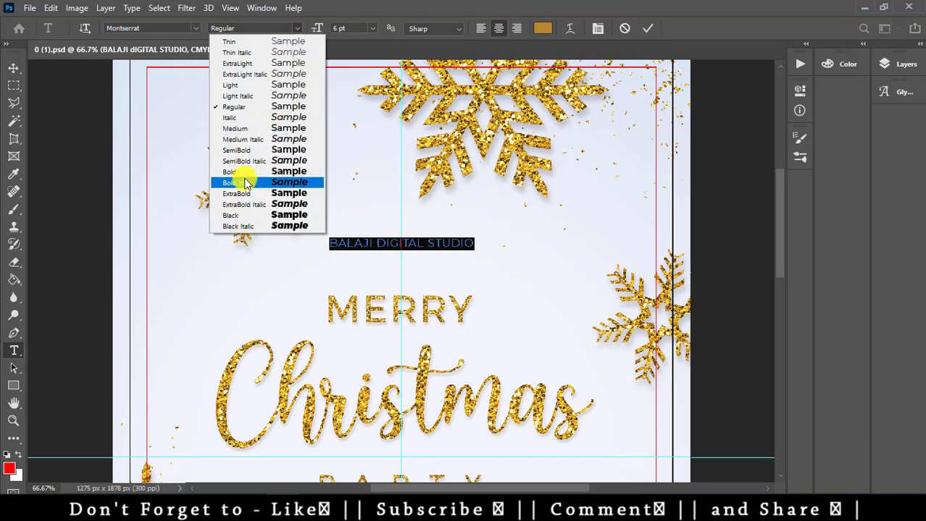
left_click(245, 174)
left_click(245, 180)
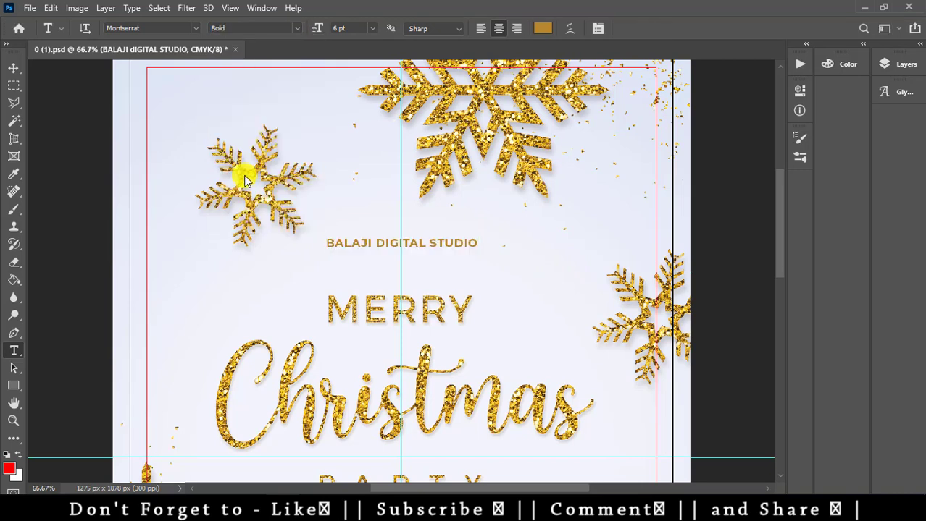
scroll(441, 261, "down", 2)
left_click(463, 266)
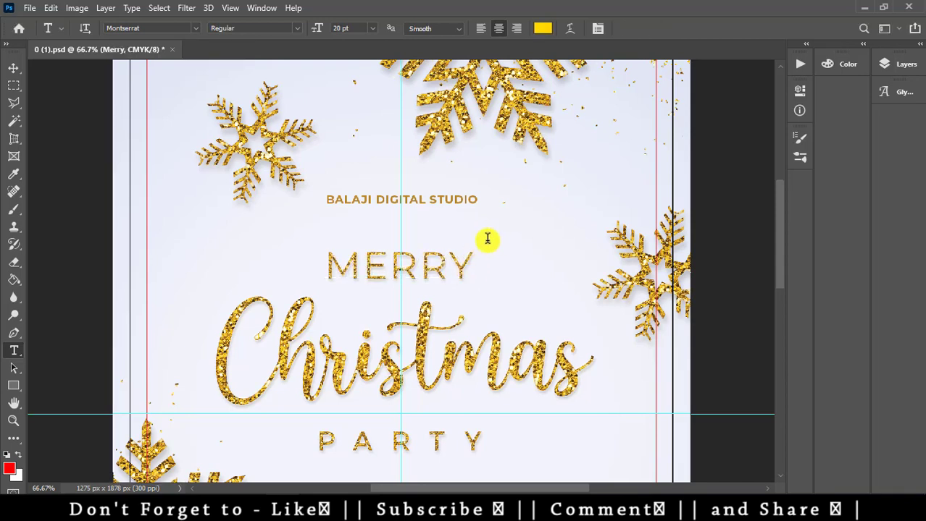
scroll(446, 289, "down", 1)
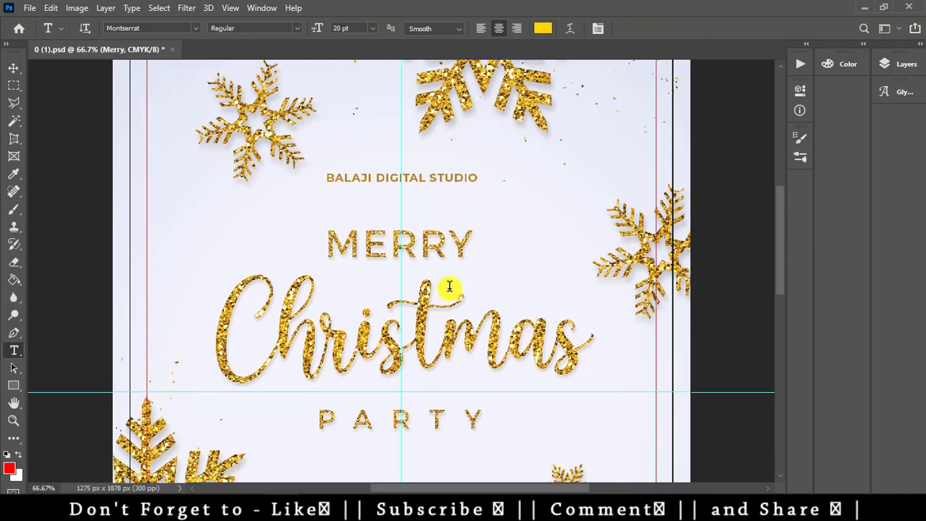
scroll(446, 289, "down", 1)
scroll(444, 294, "down", 2)
scroll(447, 308, "down", 3)
scroll(402, 317, "down", 3)
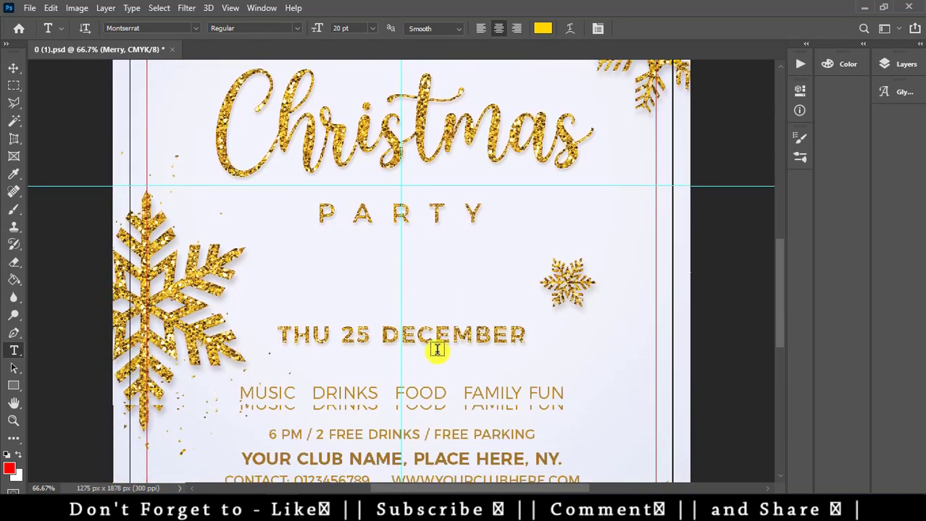
scroll(436, 351, "down", 2)
scroll(423, 341, "down", 1)
scroll(422, 340, "down", 1)
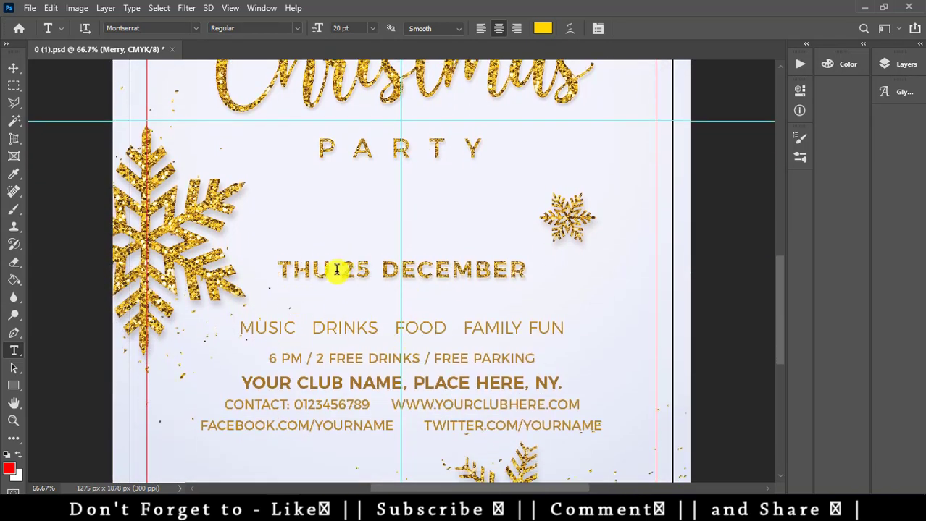
left_click(328, 268)
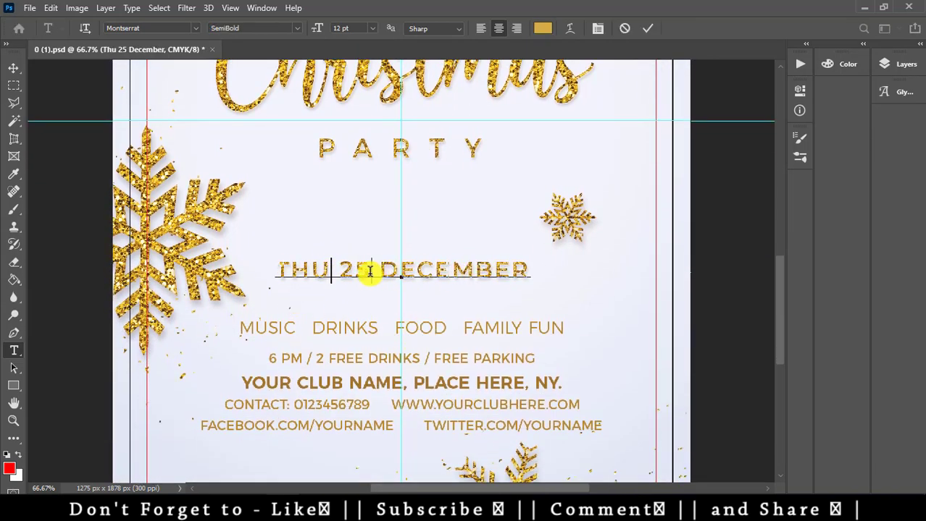
key("BackSpace")
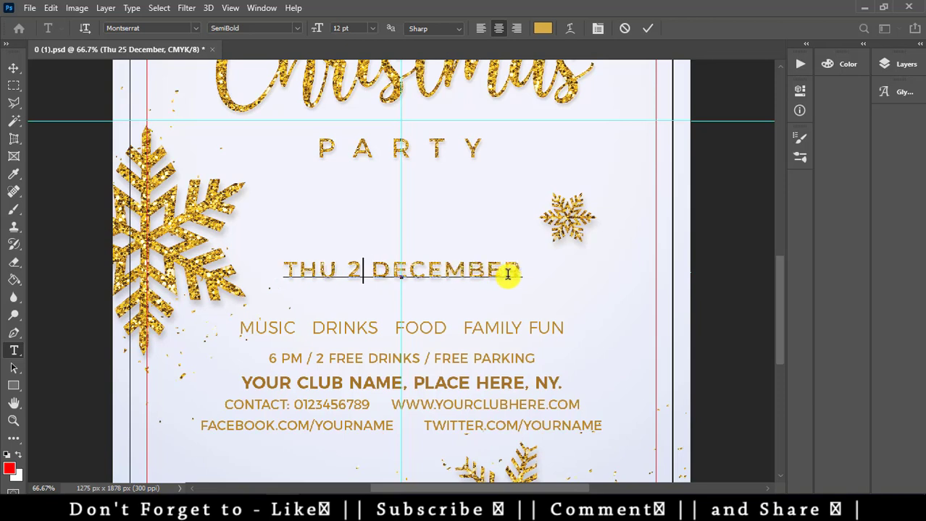
type("4")
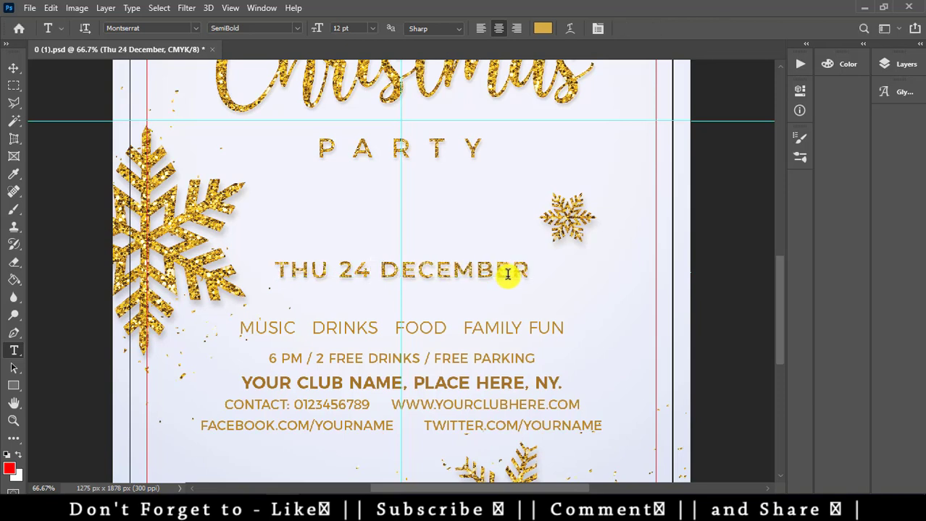
key("ctrl+z")
scroll(283, 294, "down", 2)
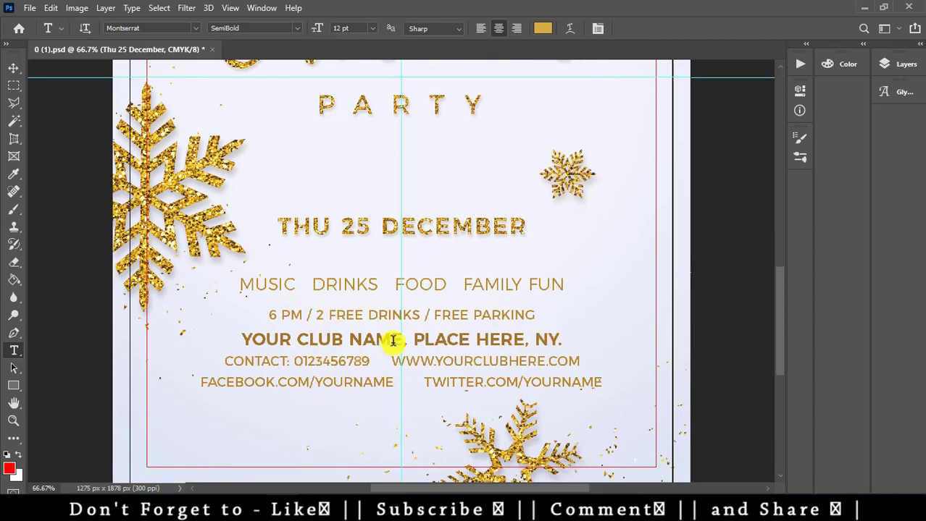
- Replace 'YOUR CLUB, PLACE HERE, NY' with BALAJI DIGITAL STUDIO
left_click(399, 340)
key("BackSpace")
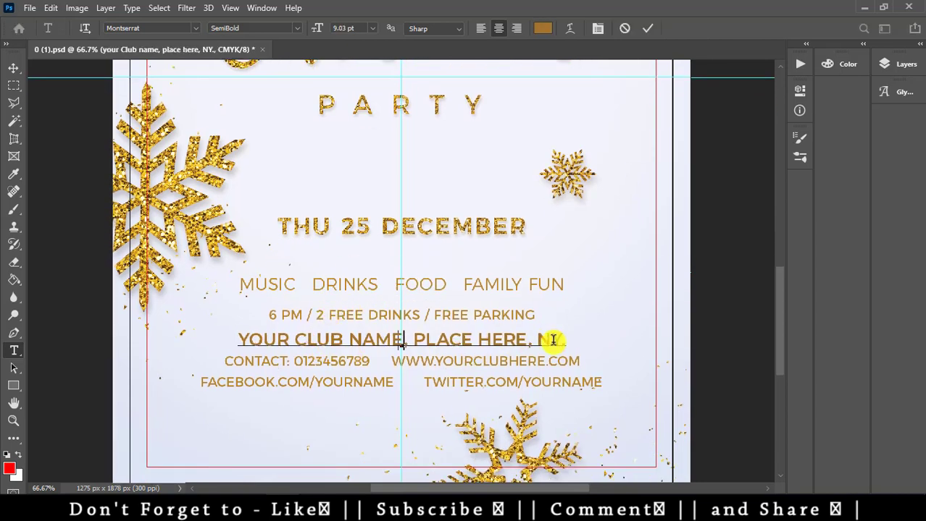
key("BackSpace")
key("BackSpace")
key("BackSpace")
key("BackSpace")
key("BackSpace")
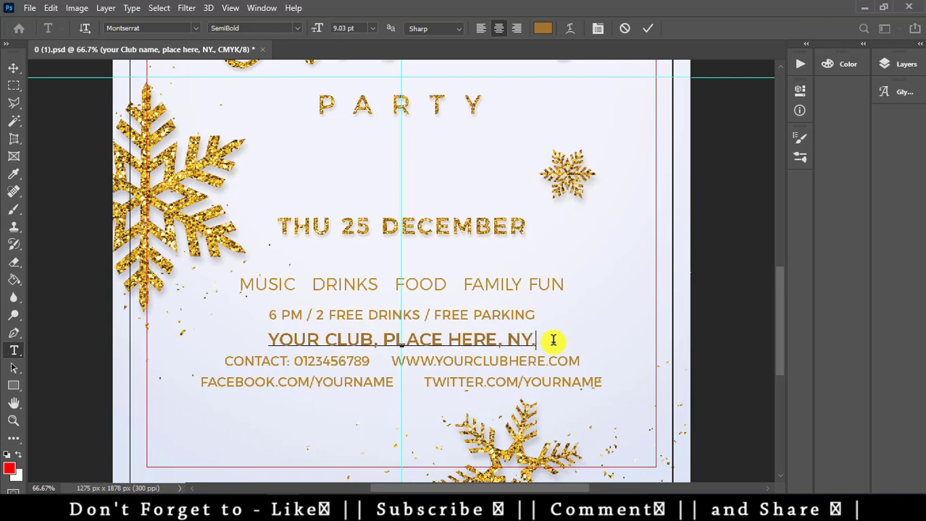
key("BackSpace")
key("BackSpace")
key("BackSpace")
key("BackSpace")
type("BALAJI DIGI")
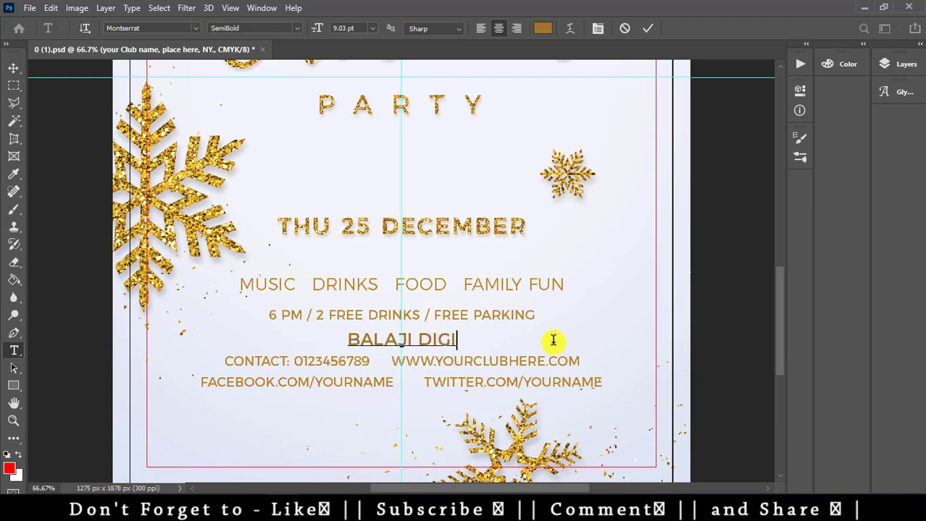
type("TA")
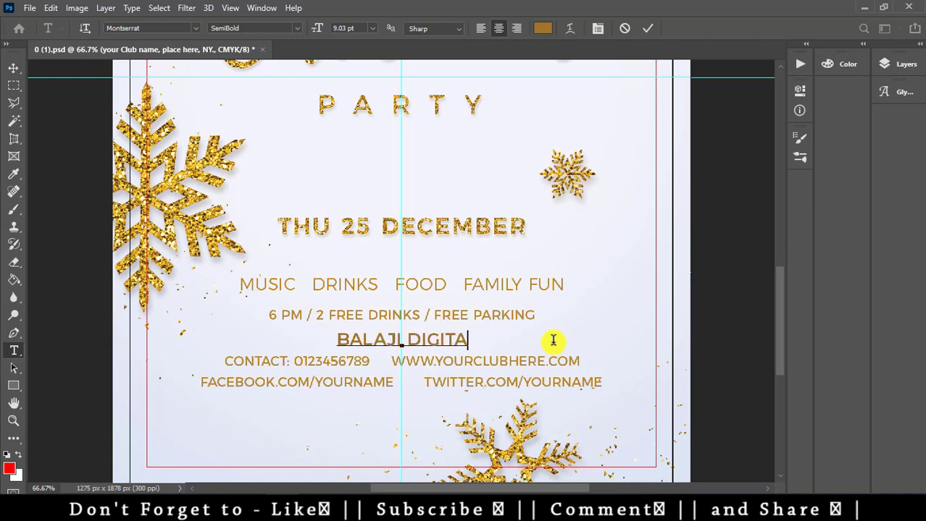
type("L S")
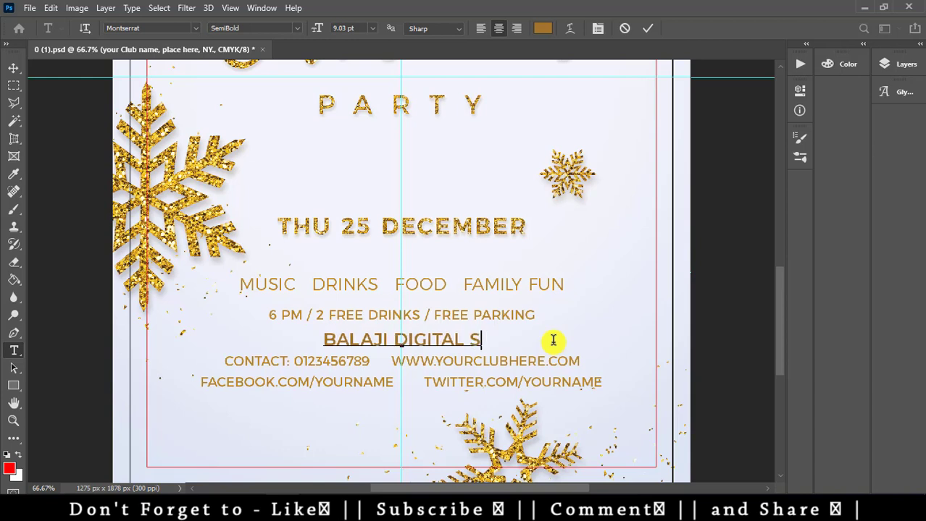
type("TUDIO")
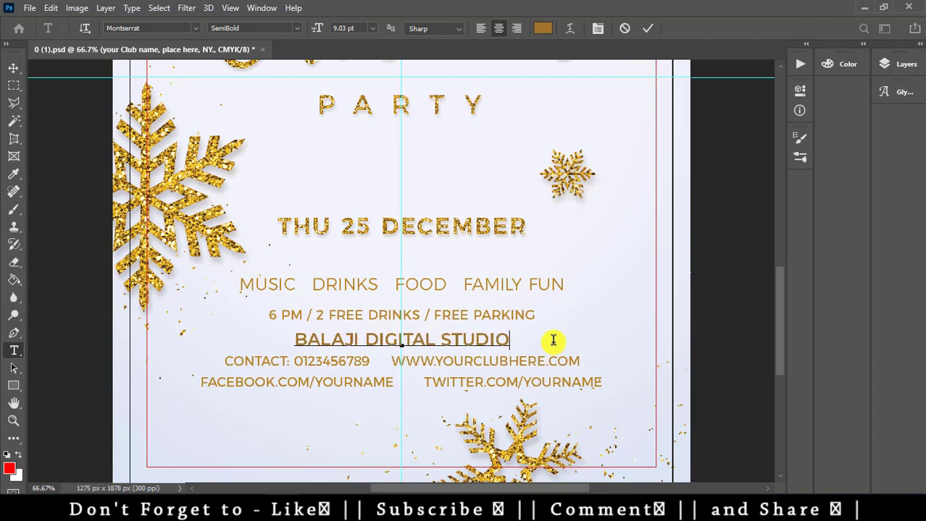
key("ctrl+Return")
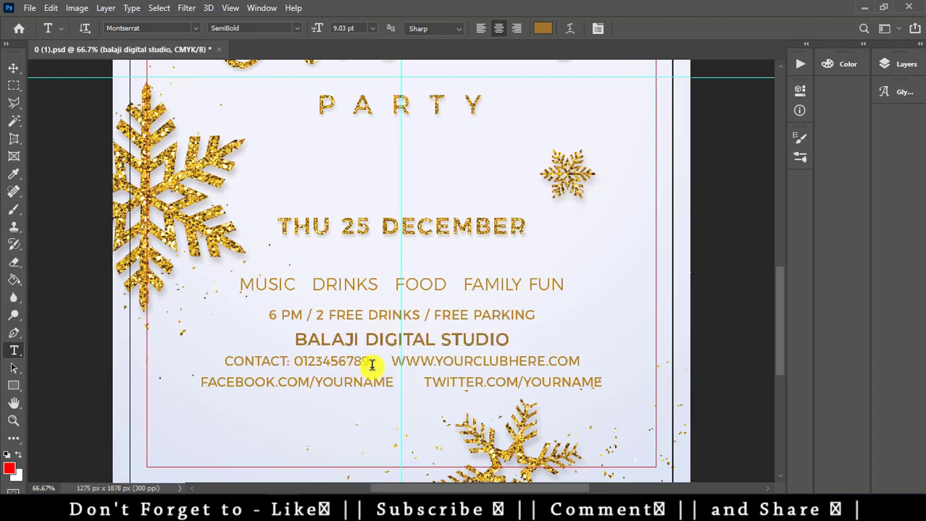
- Replace the placeholder phone digits with the studio's phone number
left_click(367, 363)
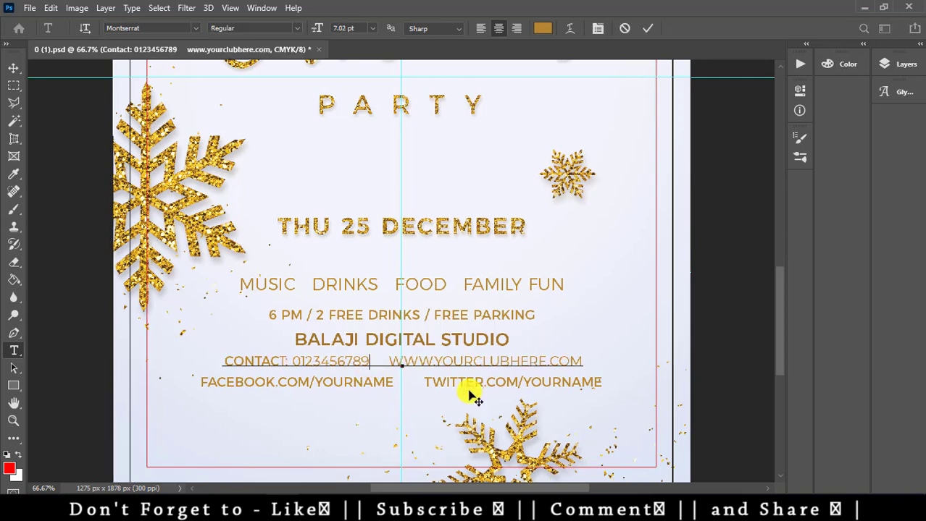
key("BackSpace")
key("BackSpace")
key("BackSpace")
key("BackSpace")
key("BackSpace")
key("BackSpace")
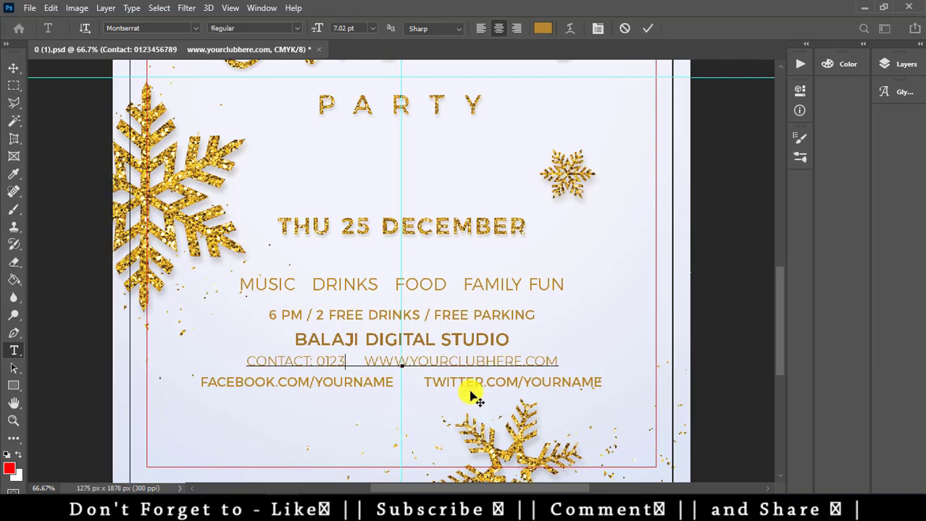
key("BackSpace")
key("BackSpace")
key("BackSpace")
key("BackSpace")
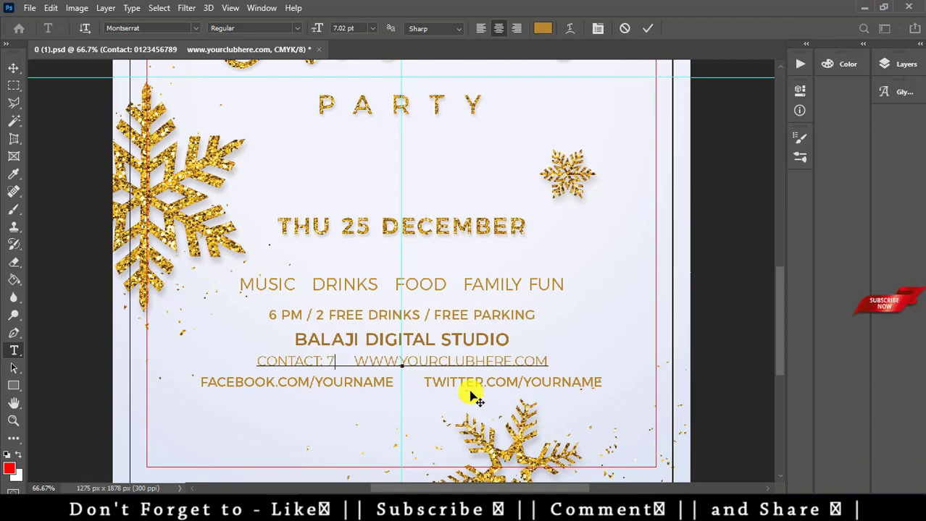
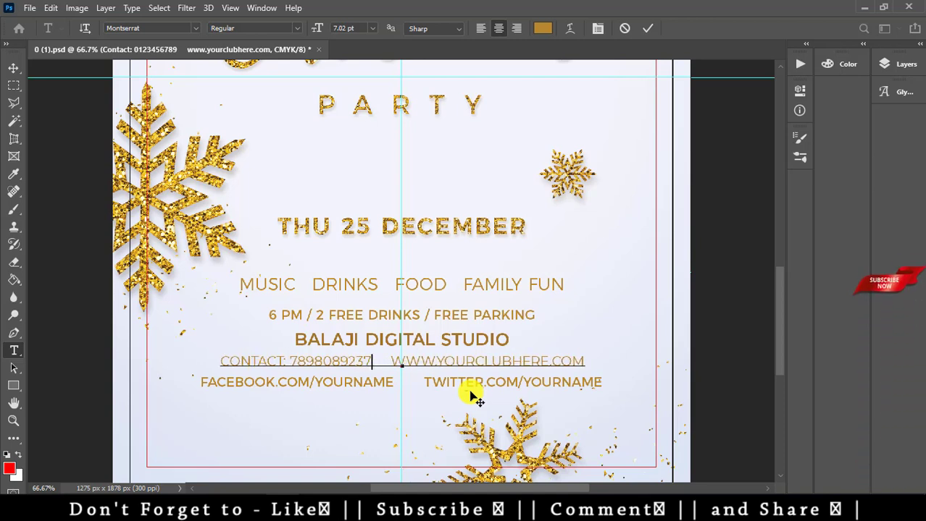
key("End")
key("Left")
key("Left")
key("Left")
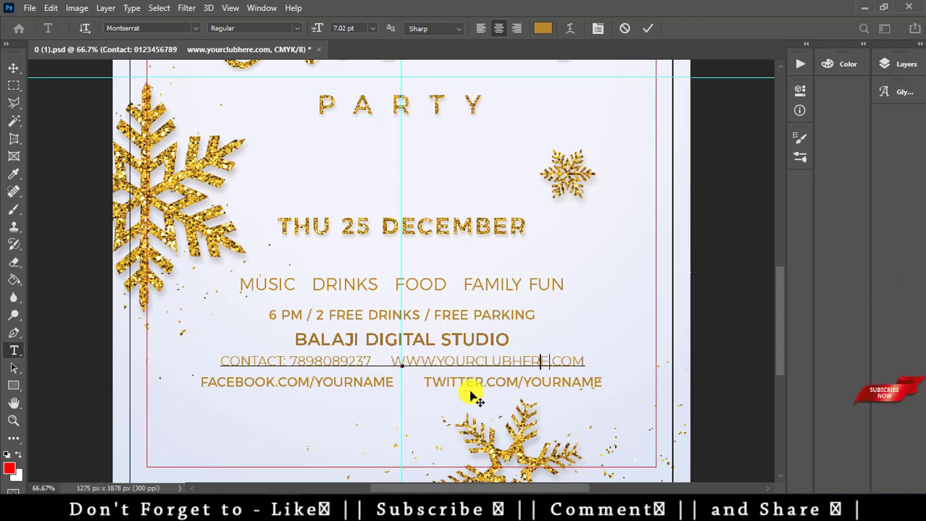
key("BackSpace")
key("BackSpace")
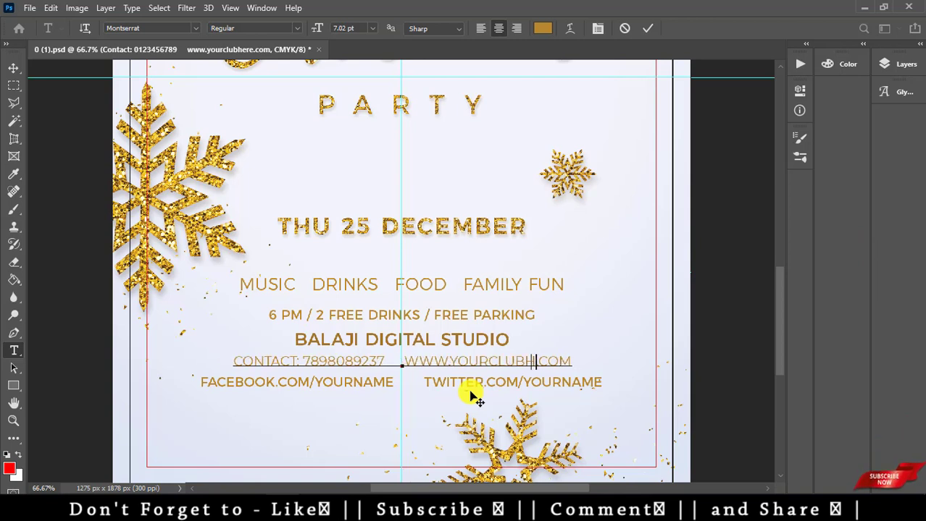
key("BackSpace")
key("BackSpace")
key("BackSpace")
key("BackSpace")
key("BackSpace")
key("BackSpace")
key("BackSpace")
key("BackSpace")
key("BackSpace")
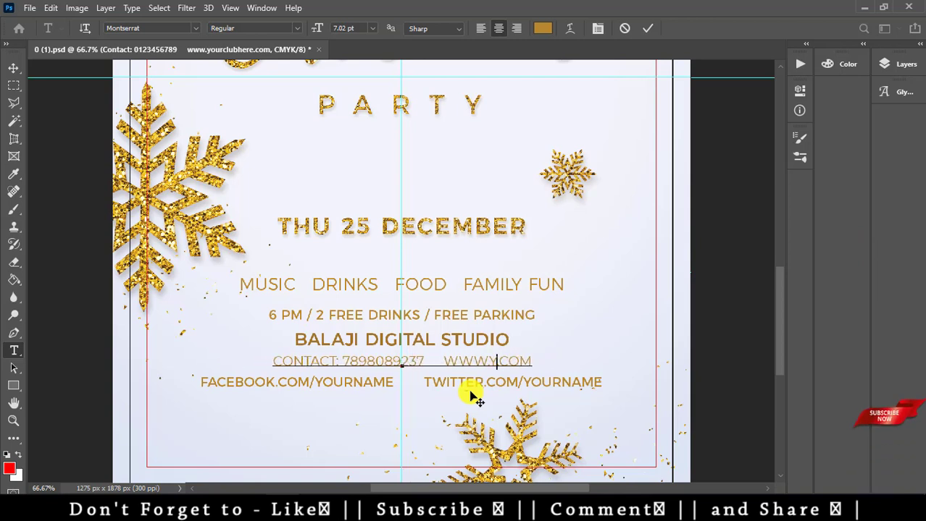
type("FREE")
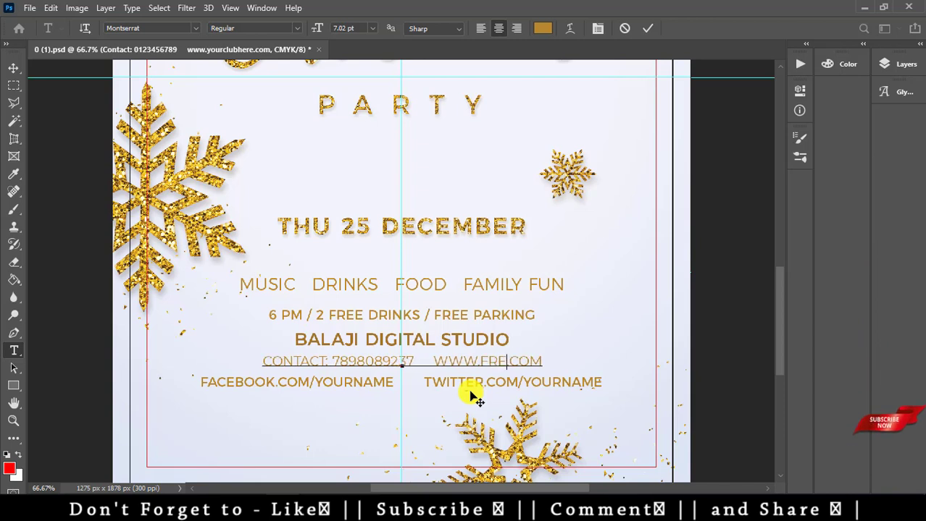
type("FX")
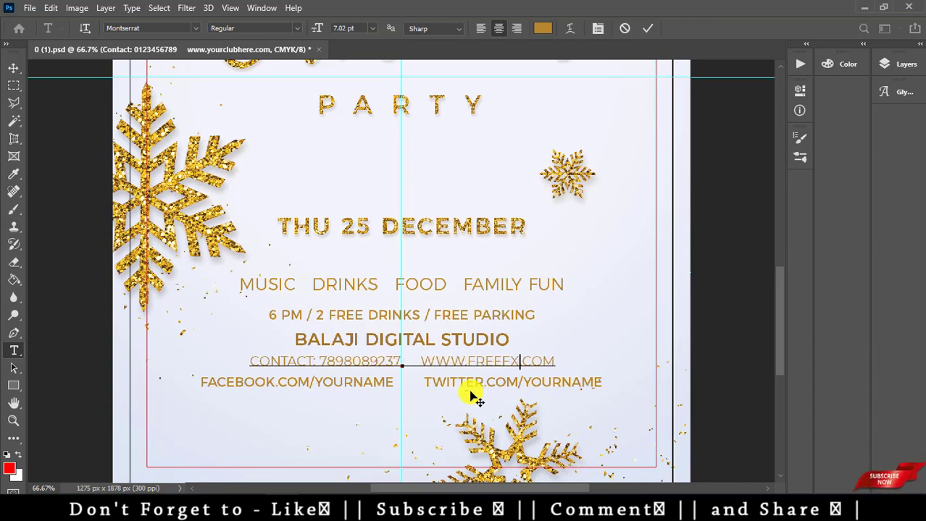
type("4U")
key("ctrl+Return")
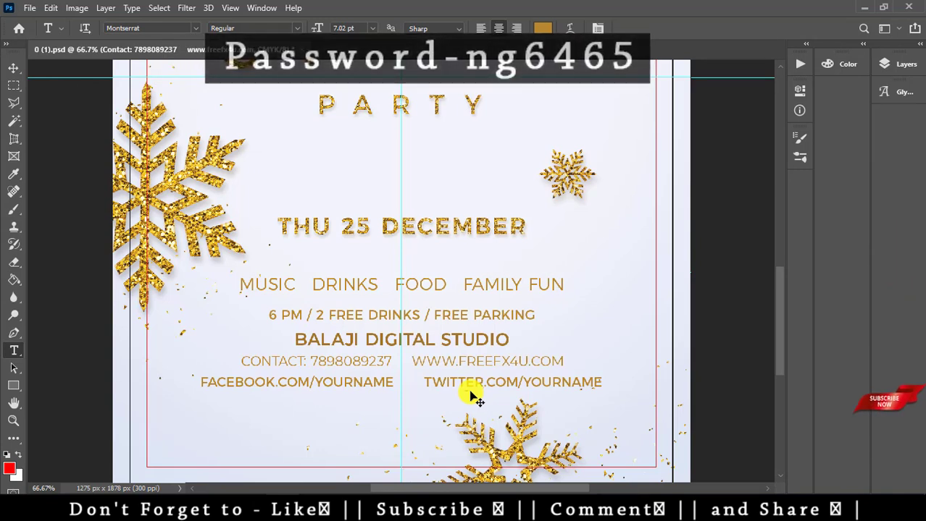
- Replace YOURNAME in both the Facebook and Twitter links with the studio's handle
left_click(391, 385)
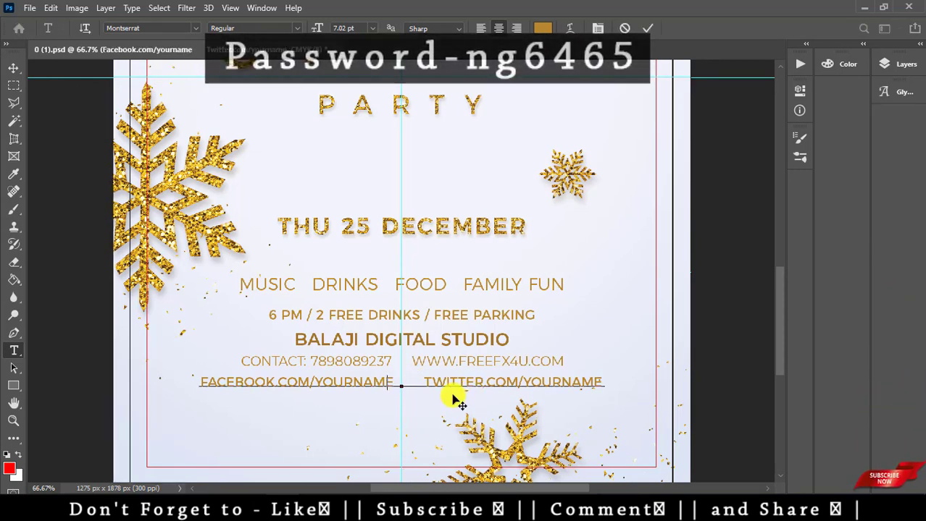
key("BackSpace")
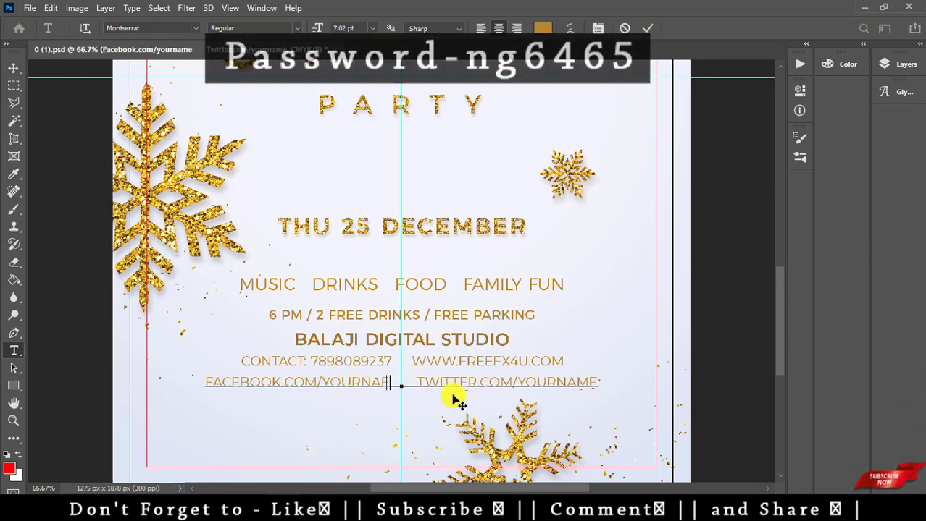
key("BackSpace")
key("BackSpace")
key("BackSpace")
key("BackSpace")
key("BackSpace")
key("BackSpace")
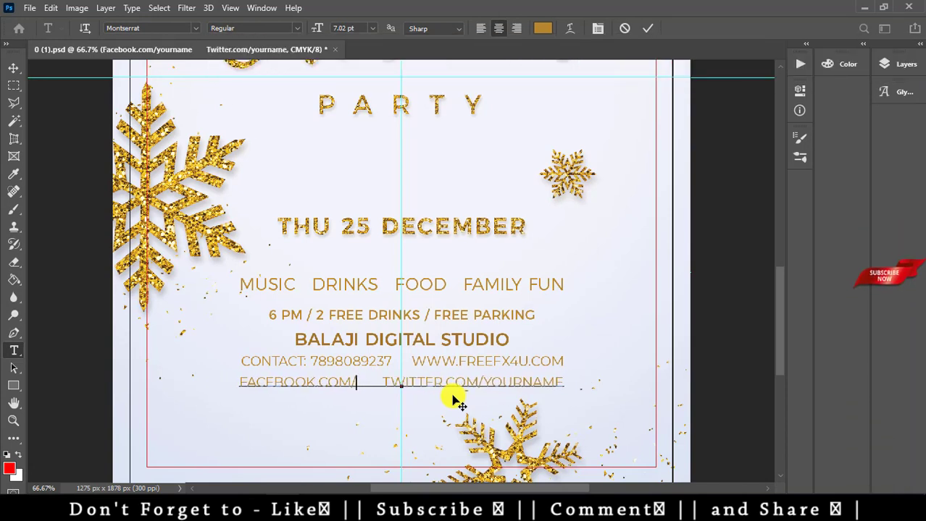
type("NI")
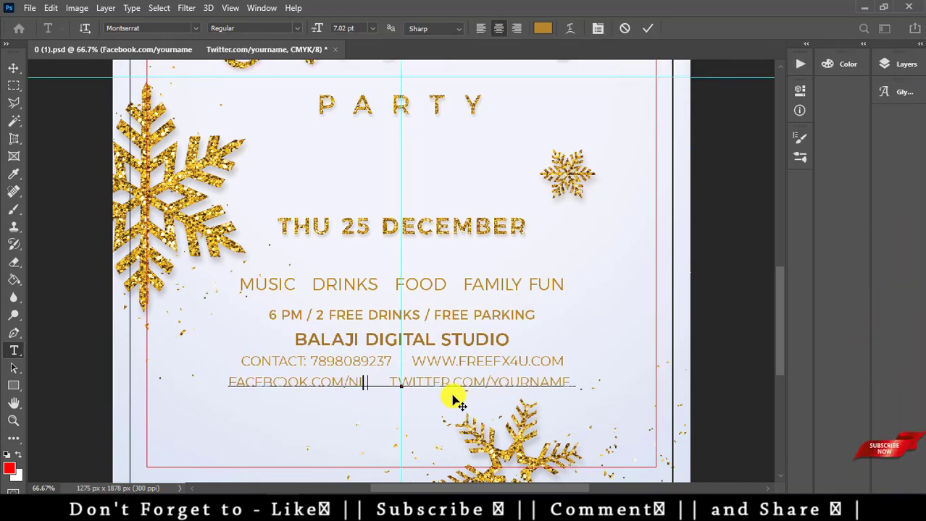
type("TESHGF")
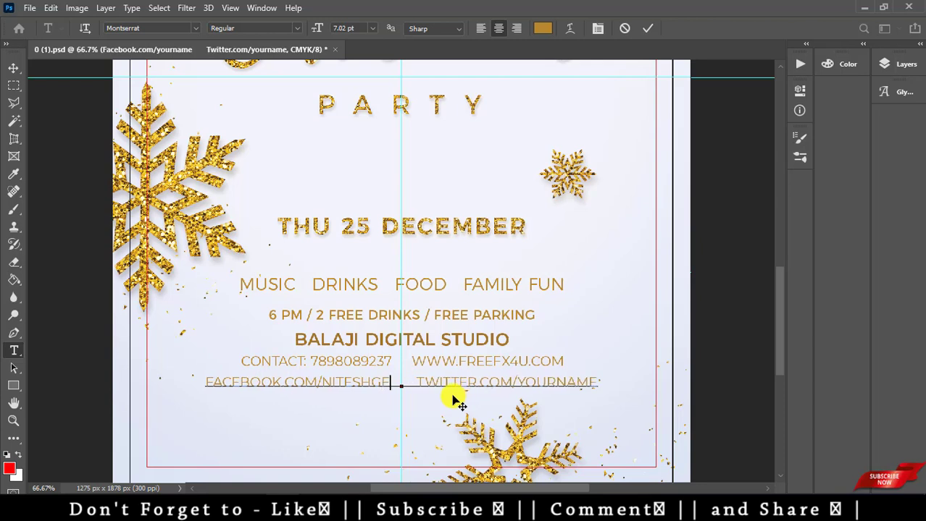
type("X")
key("Right")
key("Right")
key("Right")
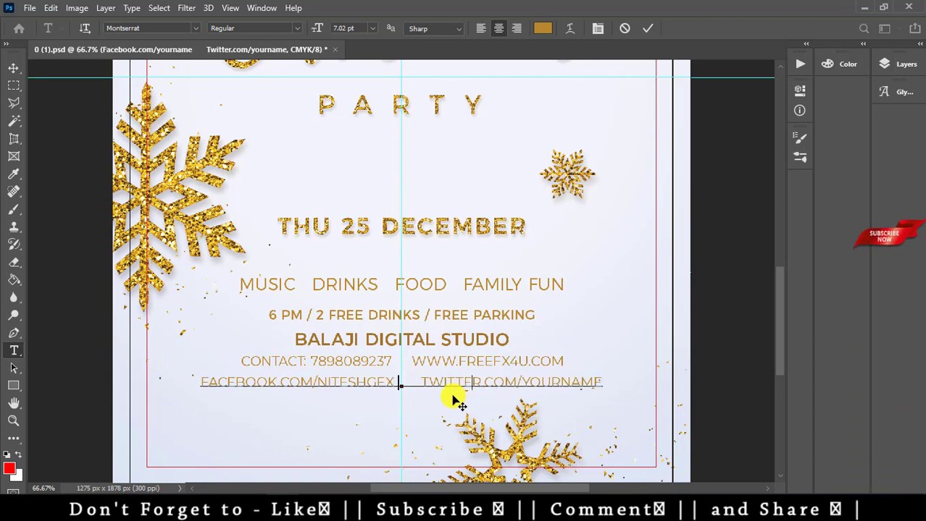
key("BackSpace")
key("BackSpace")
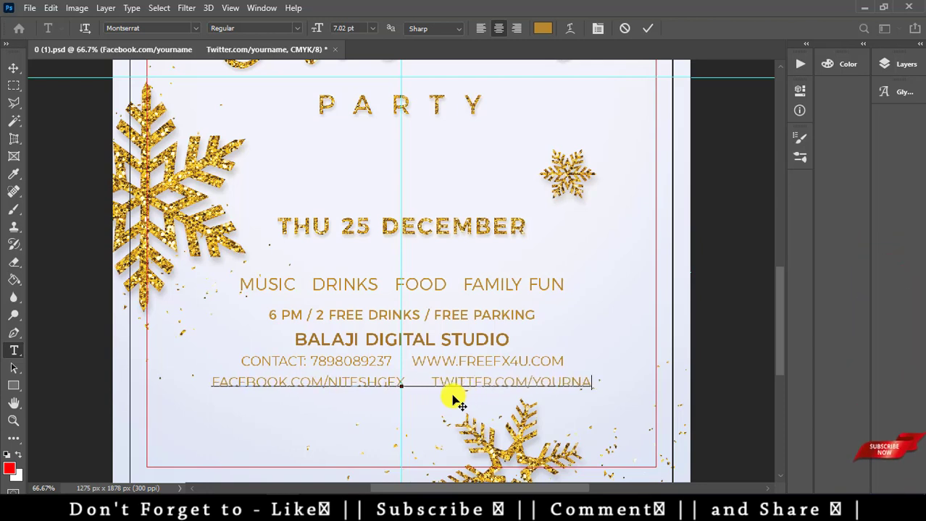
key("BackSpace")
key("BackSpace")
key("BackSpace")
key("BackSpace")
key("BackSpace")
key("BackSpace")
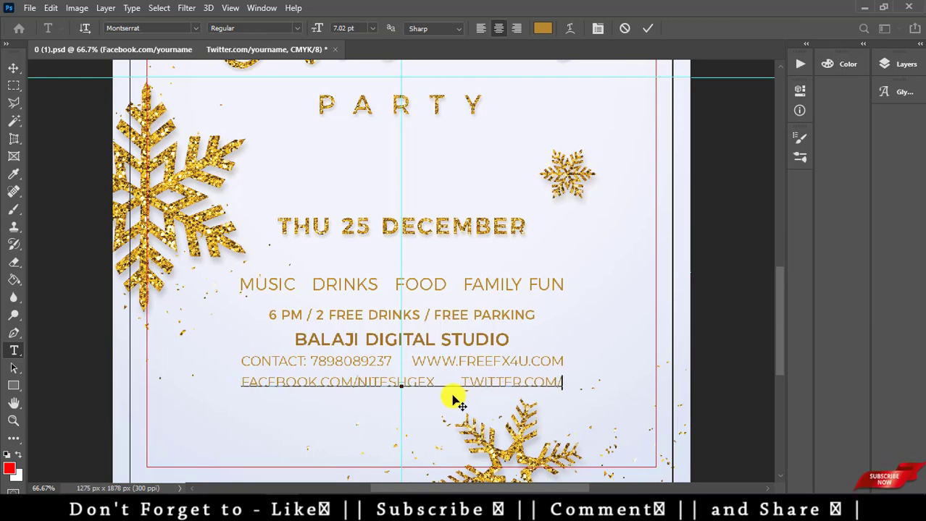
type("NITESH")
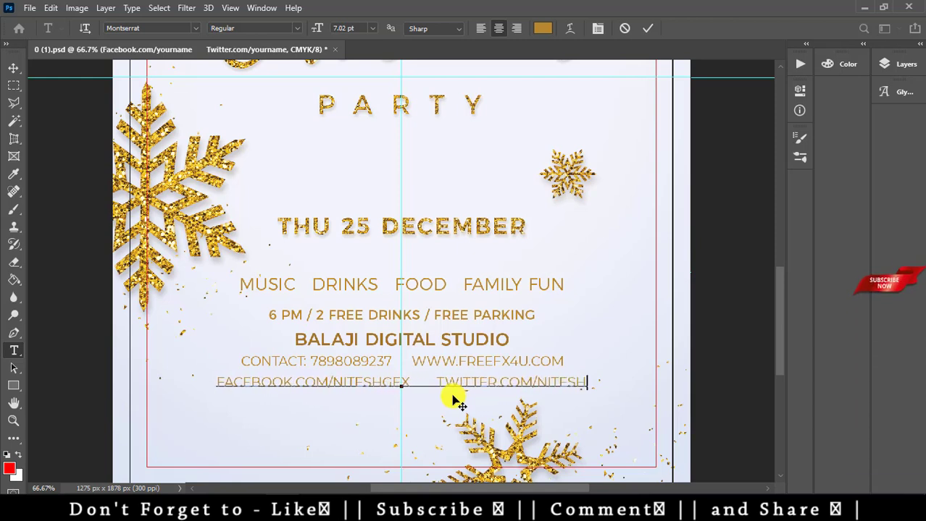
type("GFX")
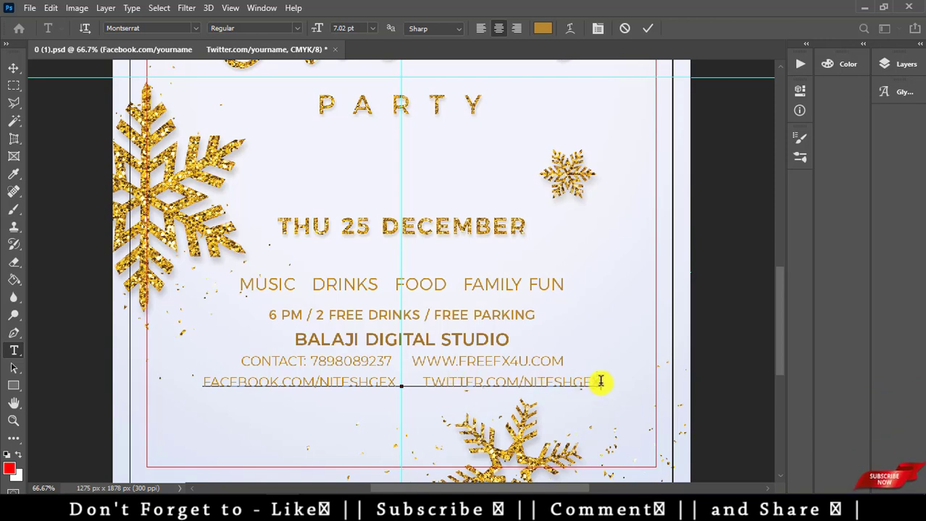
- Set the whole Facebook and Twitter line to Montserrat Bold
left_click_drag(600, 384, 235, 366)
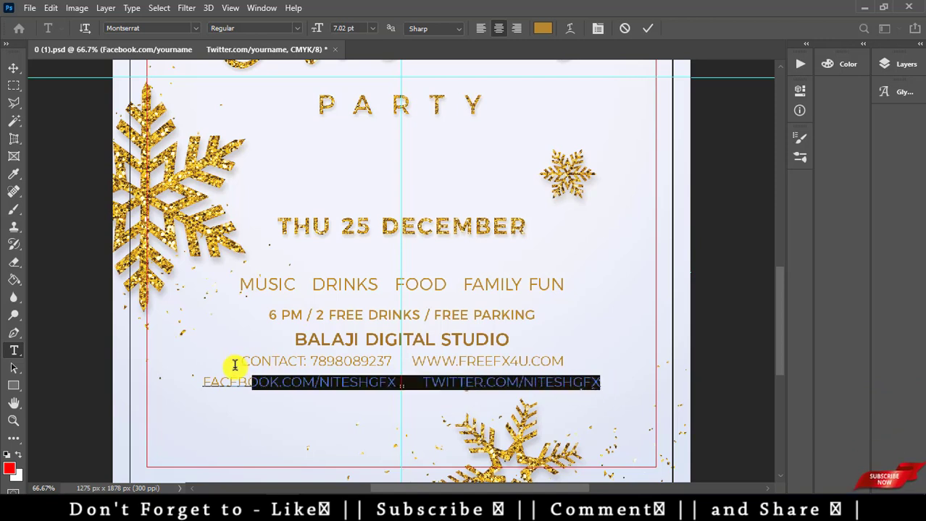
left_click(297, 27)
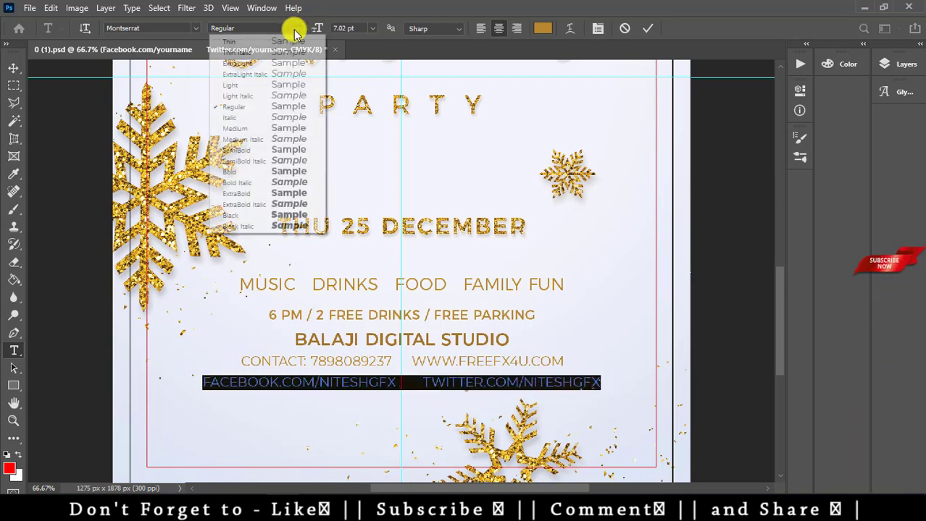
left_click(243, 174)
key("ctrl+Return")
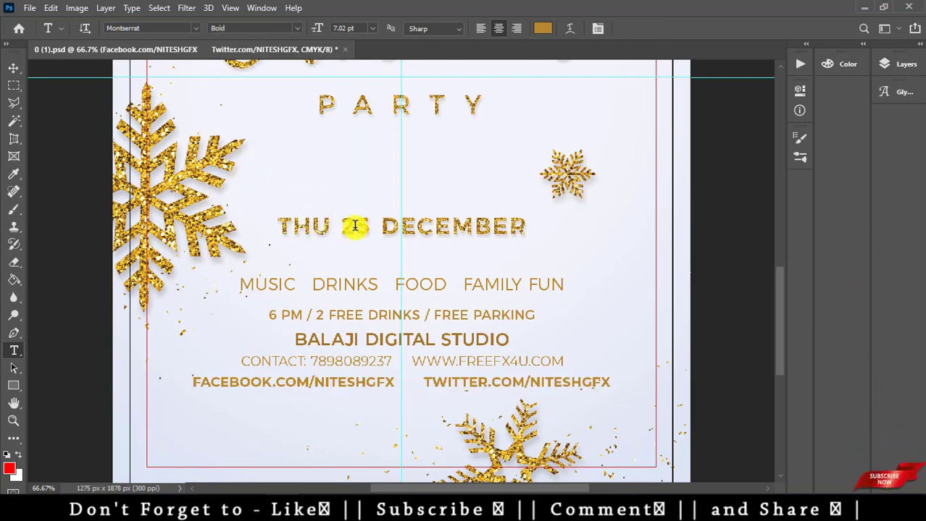
- Zoom out and toggle the social line, BG and Snowflakes layers' visibility off and on
key("ctrl+minus")
key("ctrl+minus")
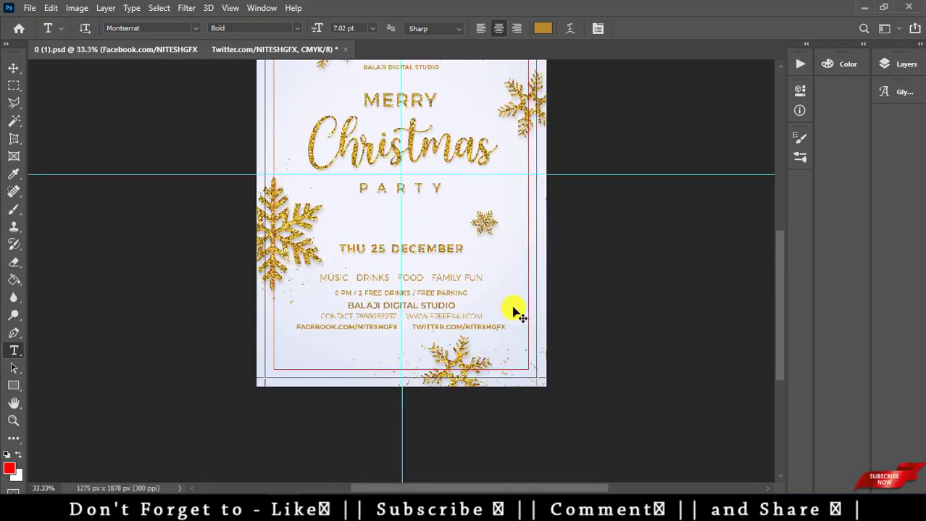
key("ctrl+minus")
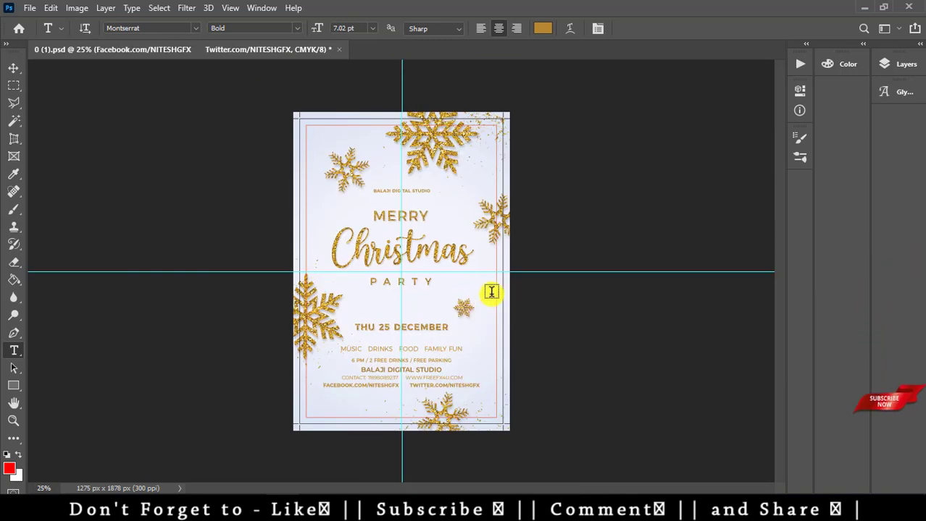
key("F7")
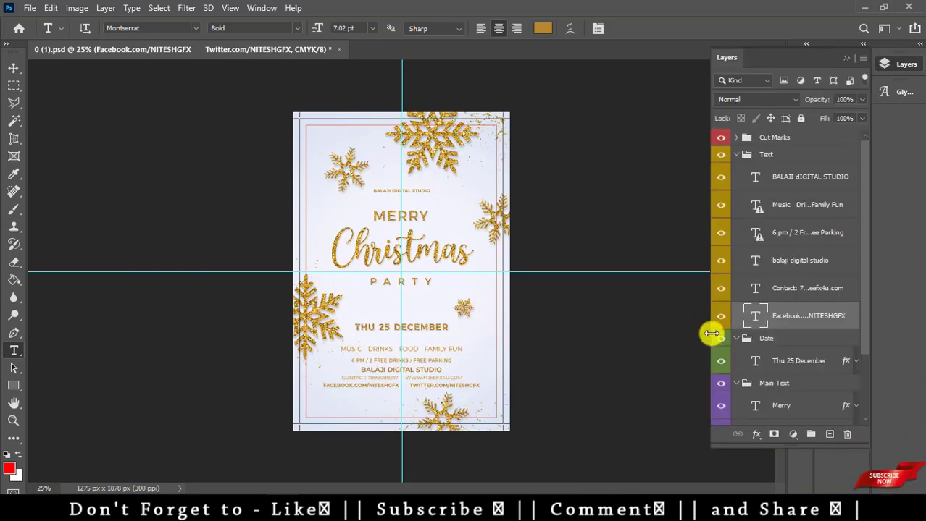
left_click(722, 319)
scroll(757, 351, "down", 3)
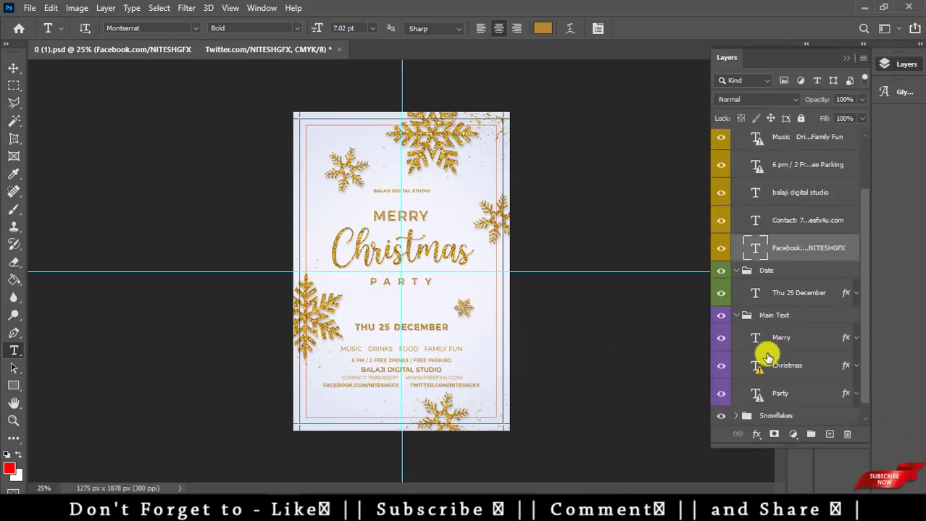
scroll(739, 384, "down", 2)
left_click(721, 418)
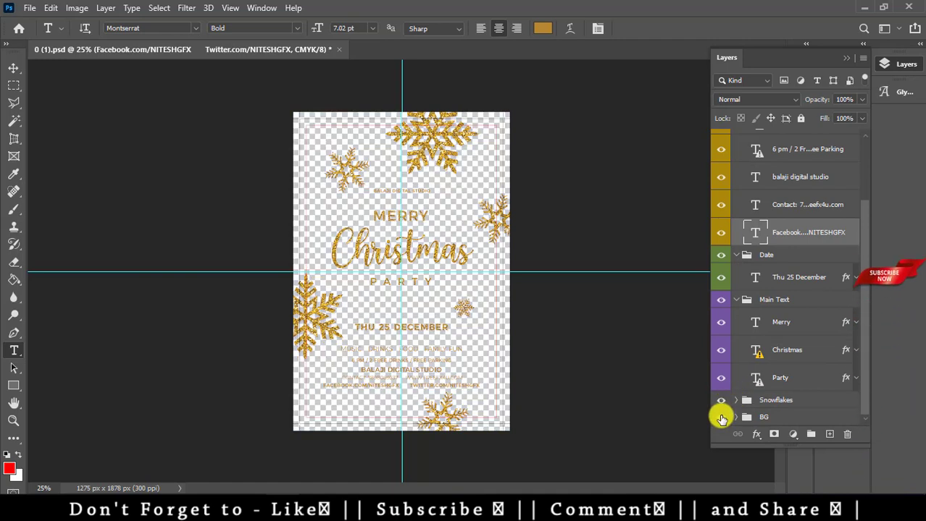
left_click(721, 400)
left_click(721, 401)
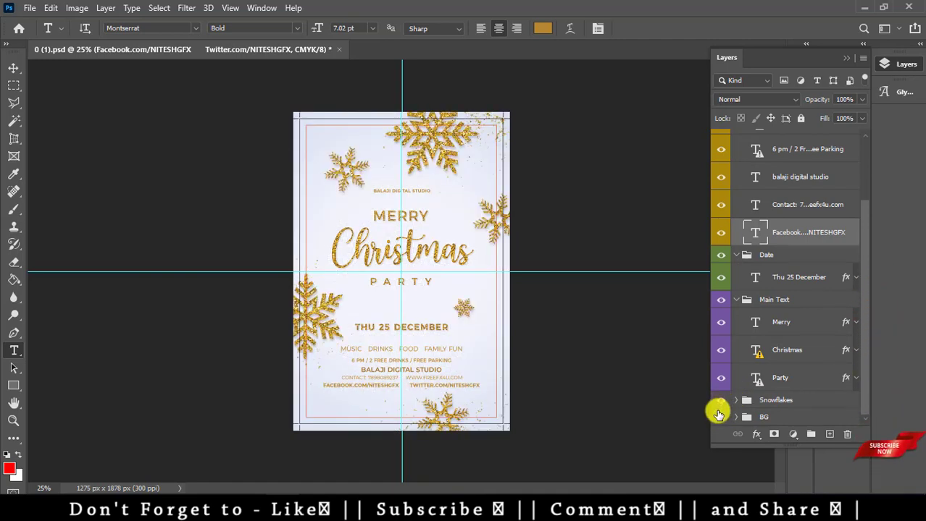
- Save the flyer as JPEG 0 (1), replacing the existing file with default quality options
key("ctrl+shift+s")
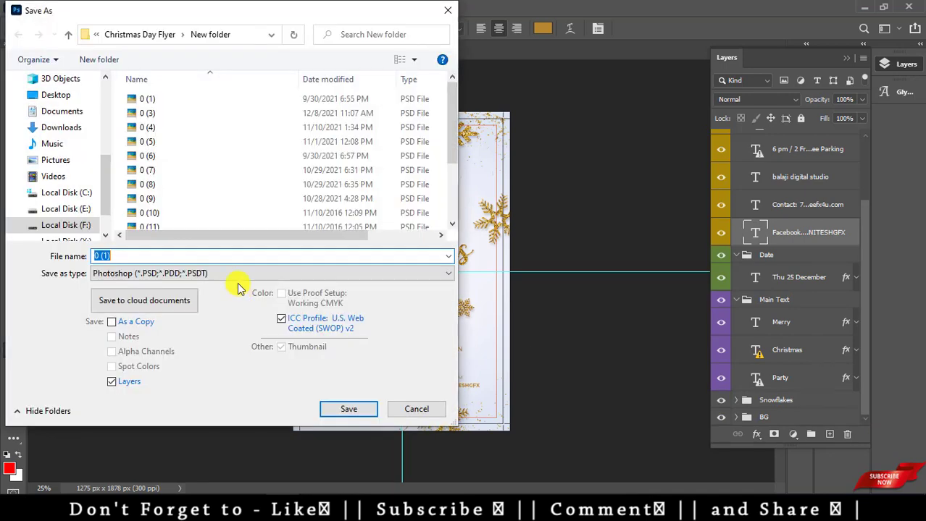
left_click(227, 276)
left_click(210, 334)
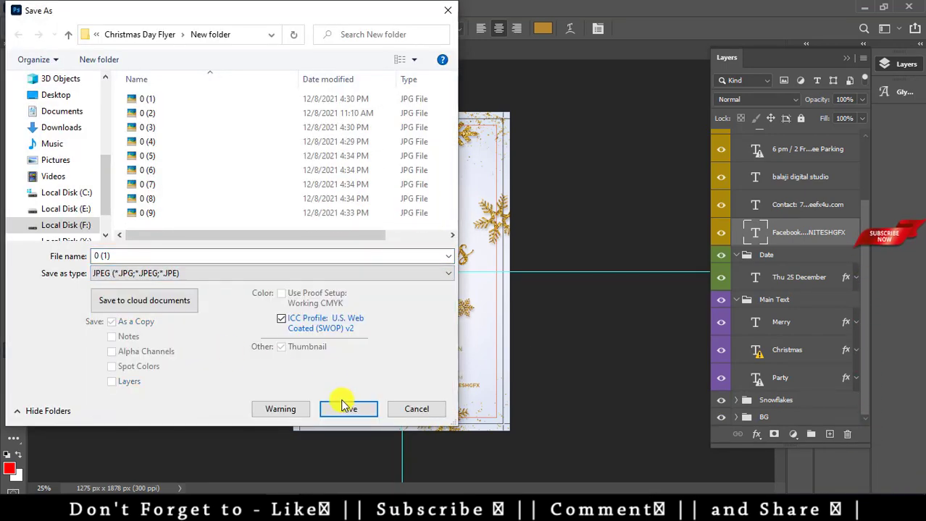
left_click(347, 411)
left_click(487, 255)
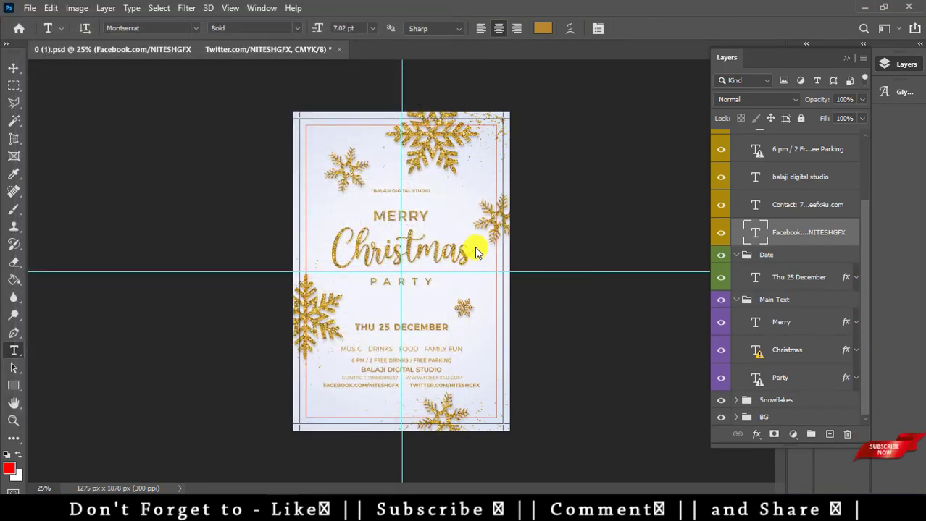
left_click(536, 109)
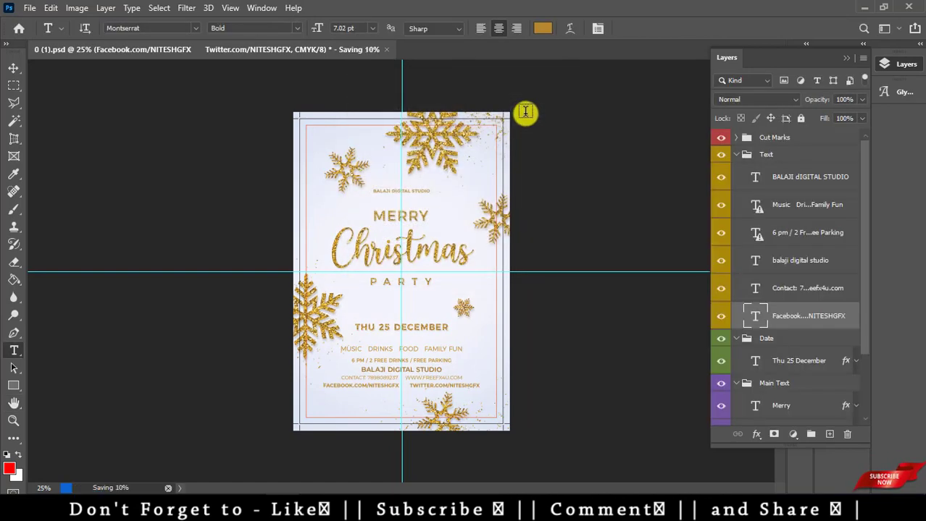
- Close the snowflake flyer without saving and open 0 (5).psd from the New folder
left_click(338, 49)
left_click(458, 197)
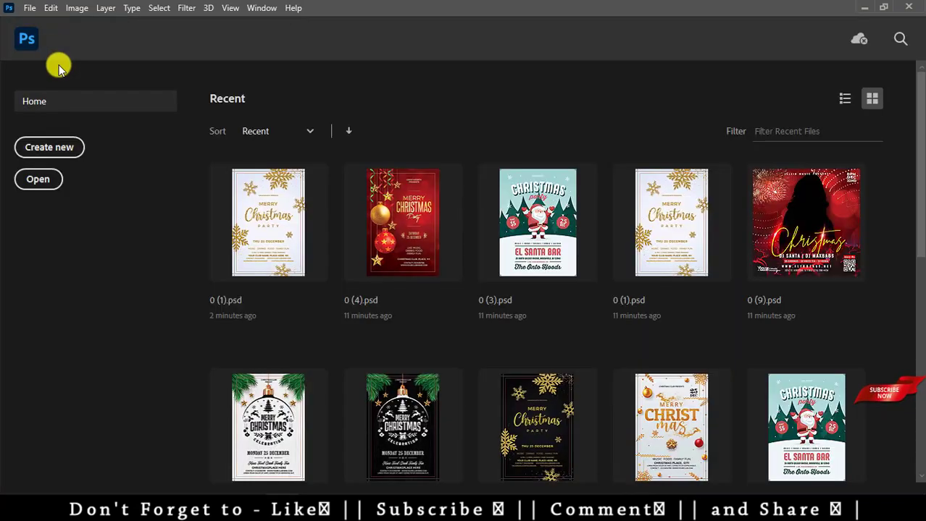
left_click(26, 40)
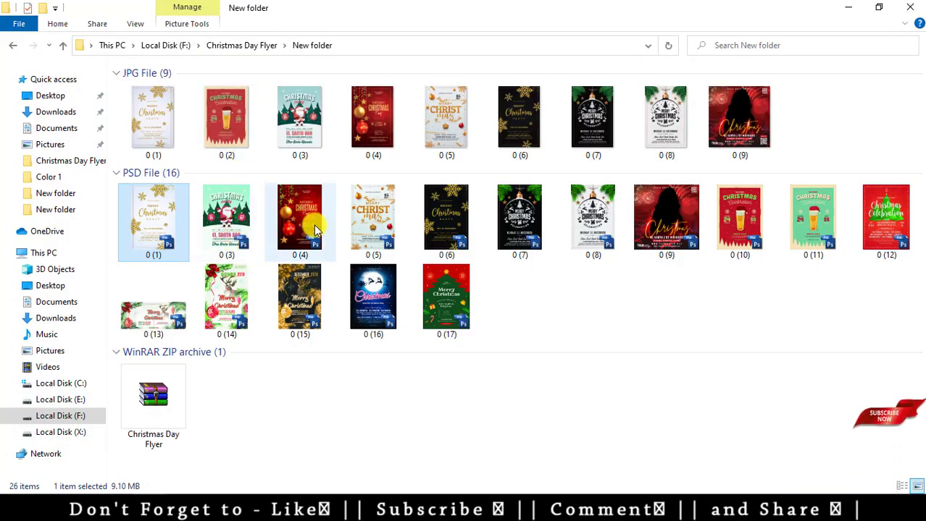
mouse_move(373, 223)
left_mouse_down()
mouse_move(392, 271)
mouse_move(388, 240)
left_mouse_up()
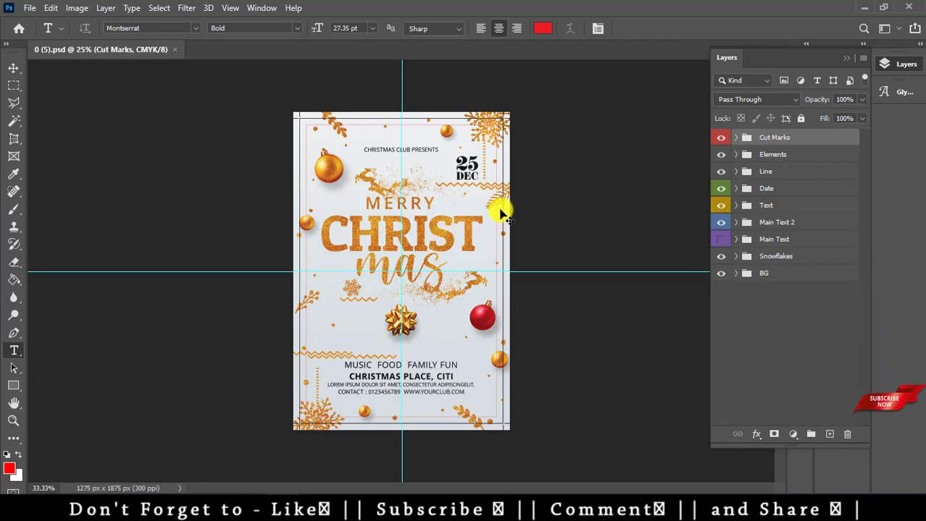
- Replace the missing font and retype CHRISTMAS CLUB PRESENTS as BALAJI DIGITAL STUDIO
scroll(483, 204, "up", 2)
scroll(442, 201, "up", 3)
scroll(456, 192, "up", 2)
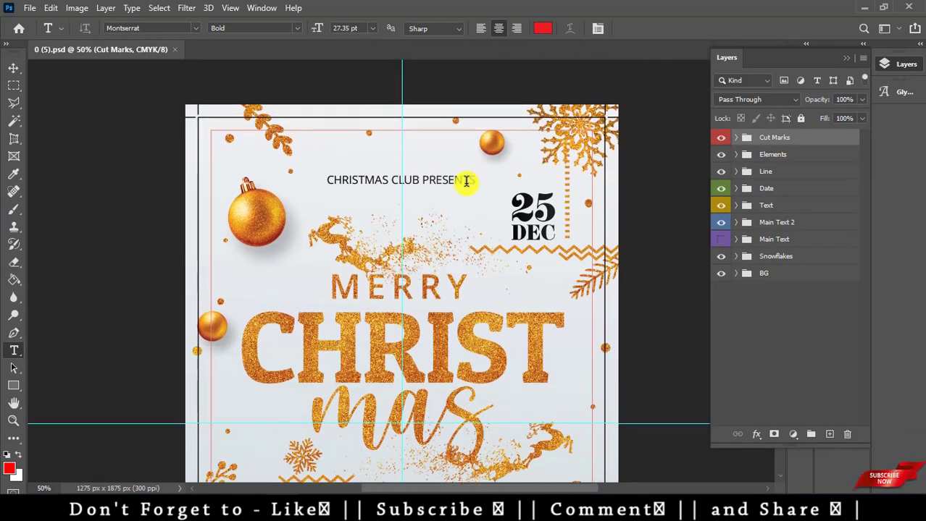
left_click(473, 181)
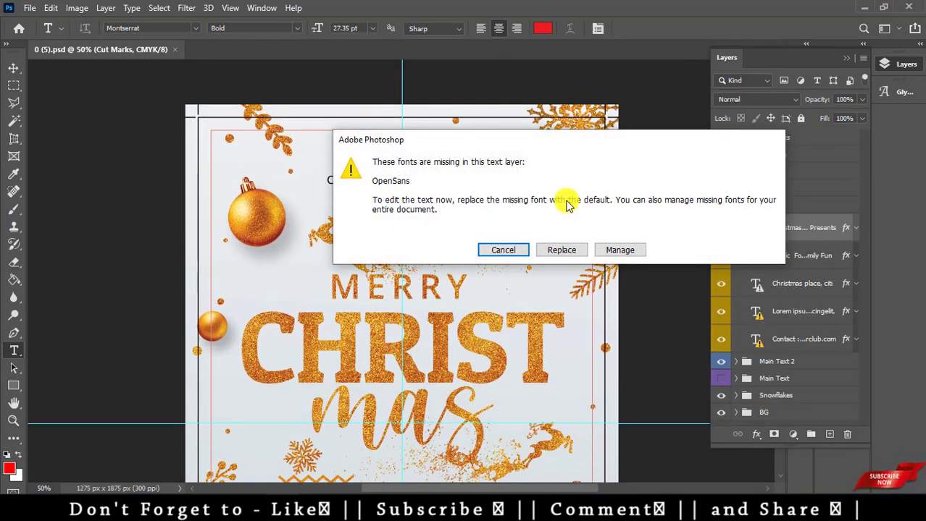
left_click(562, 251)
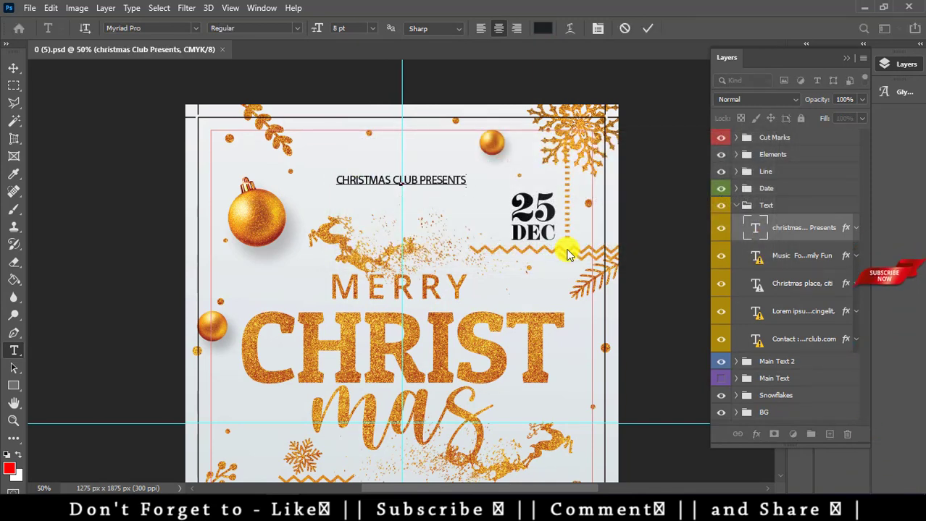
key("BackSpace")
key("BackSpace")
key("BackSpace")
key("BackSpace")
key("BackSpace")
key("BackSpace")
type("BAL")
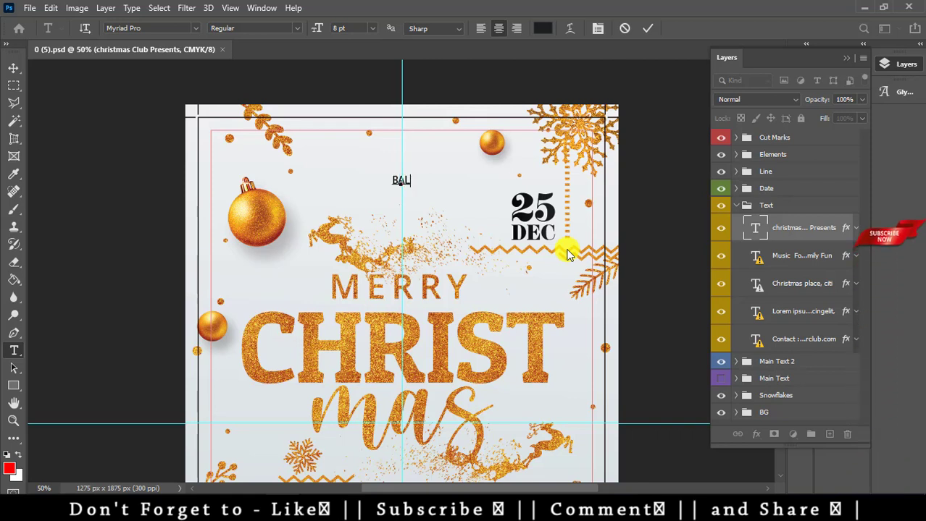
type("AJI DIGITAL")
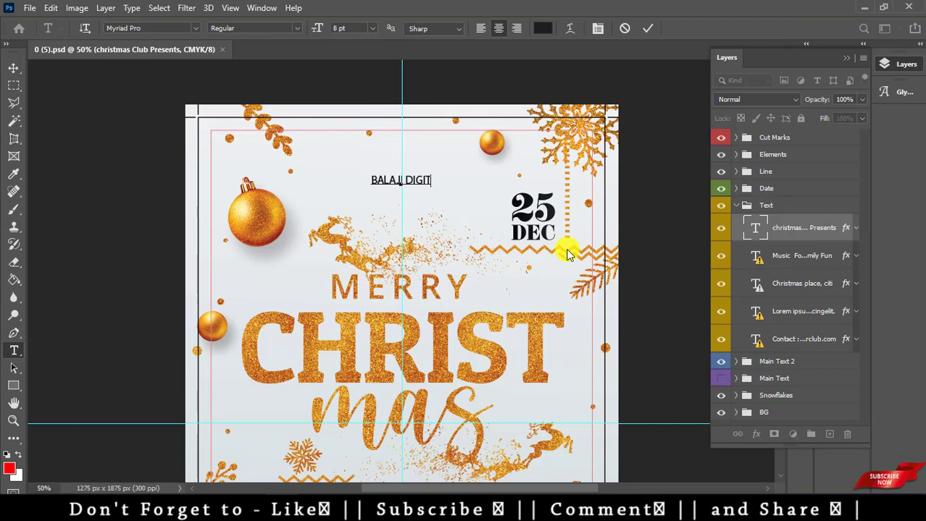
type(" S")
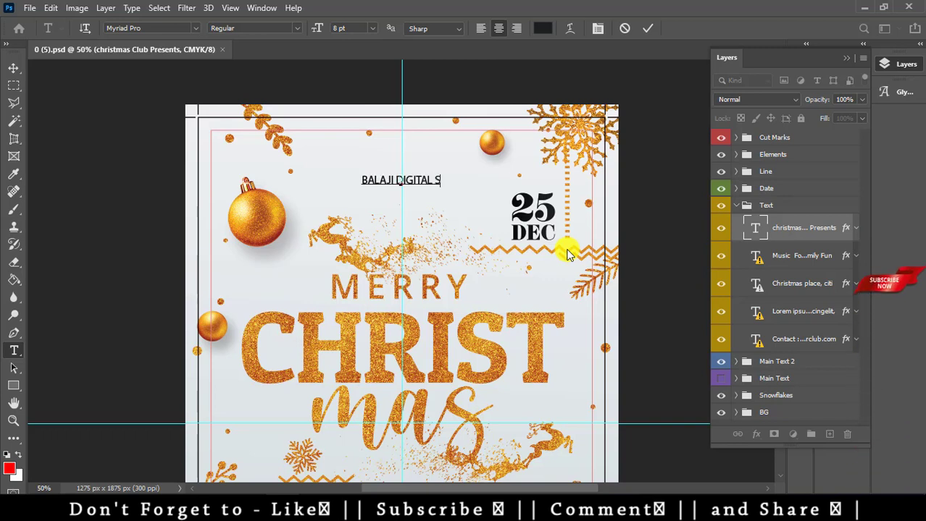
type("TU")
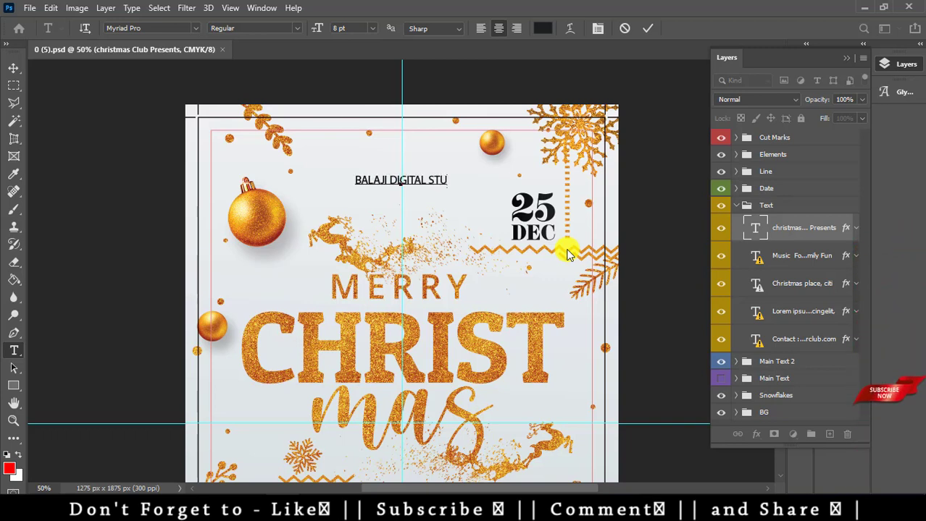
type("DIO")
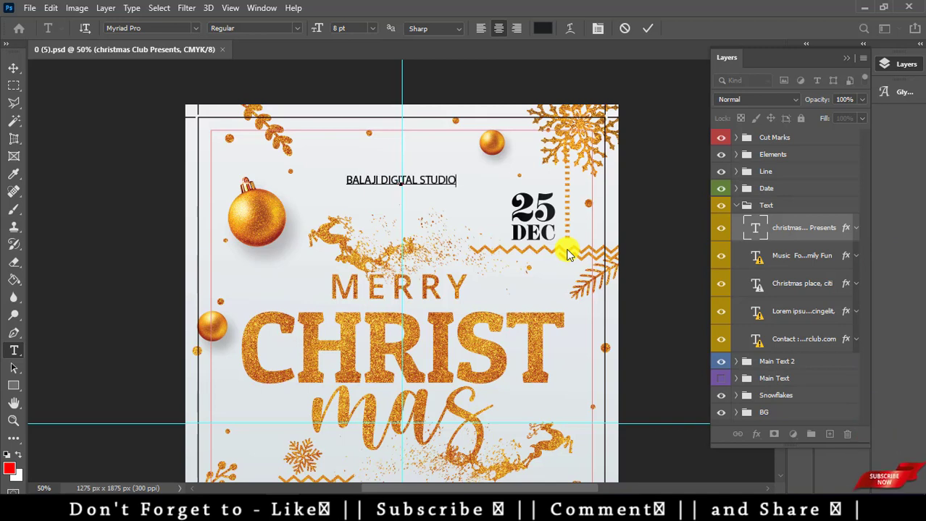
key("ctrl+Return")
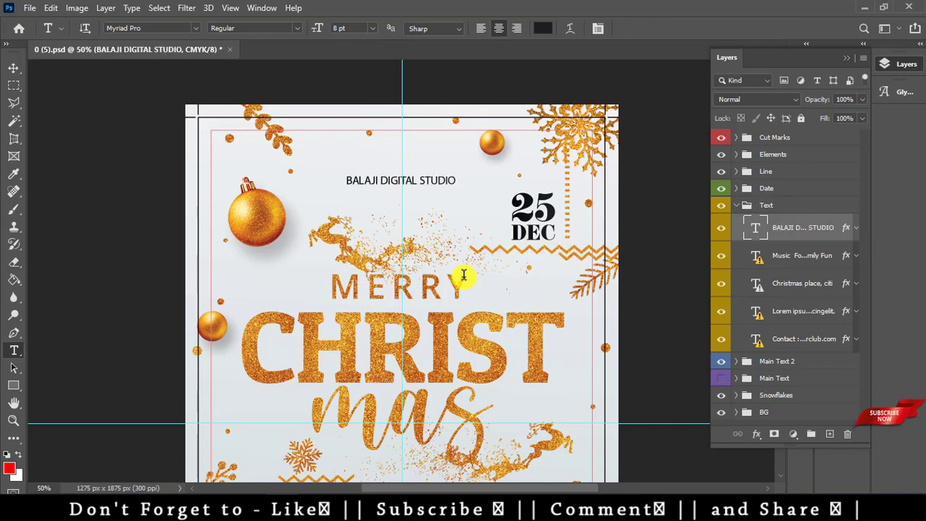
- Try editing the MERRY and CHRIST headings, then cancel to keep their original fonts
scroll(465, 269, "down", 1)
left_click(460, 252)
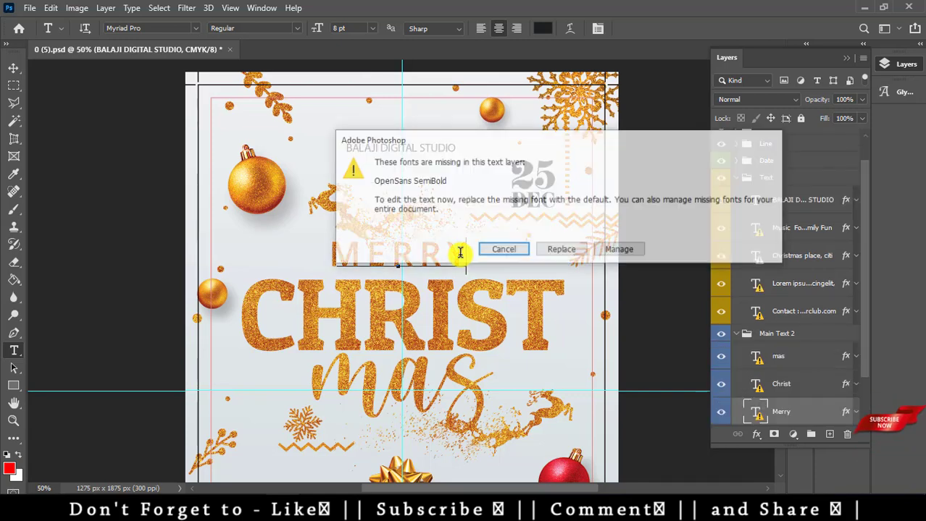
left_click(555, 248)
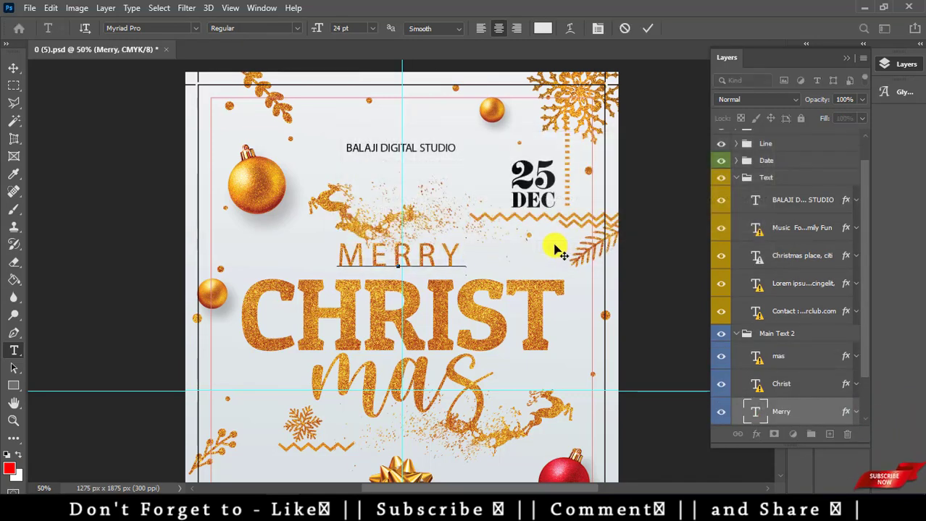
scroll(473, 289, "down", 3)
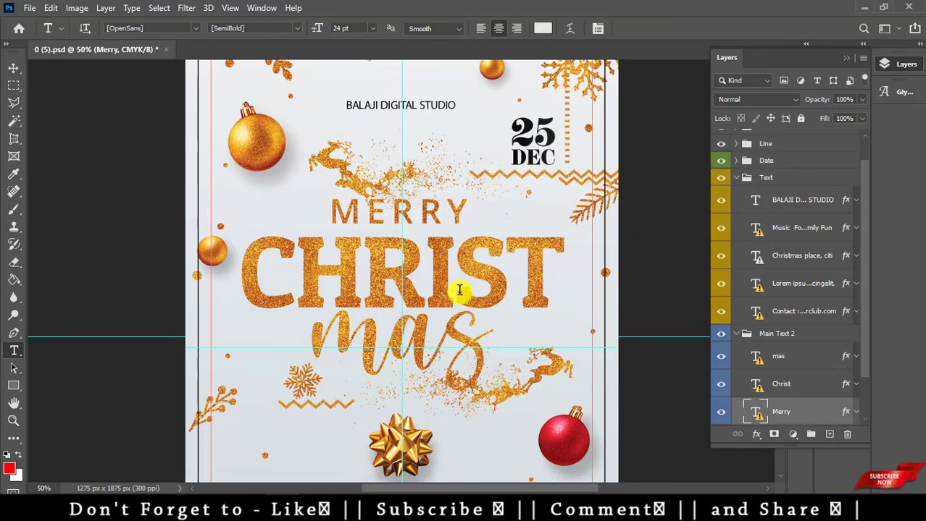
left_click(505, 226)
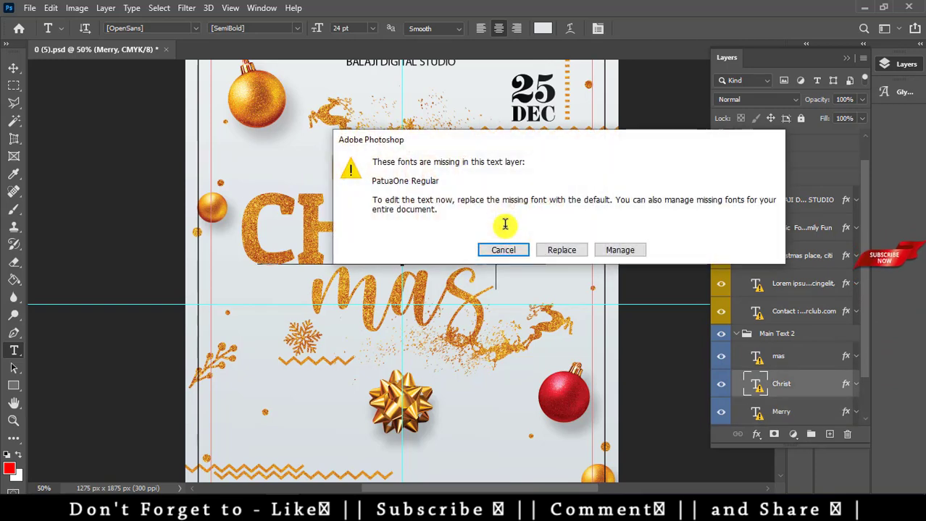
left_click(566, 249)
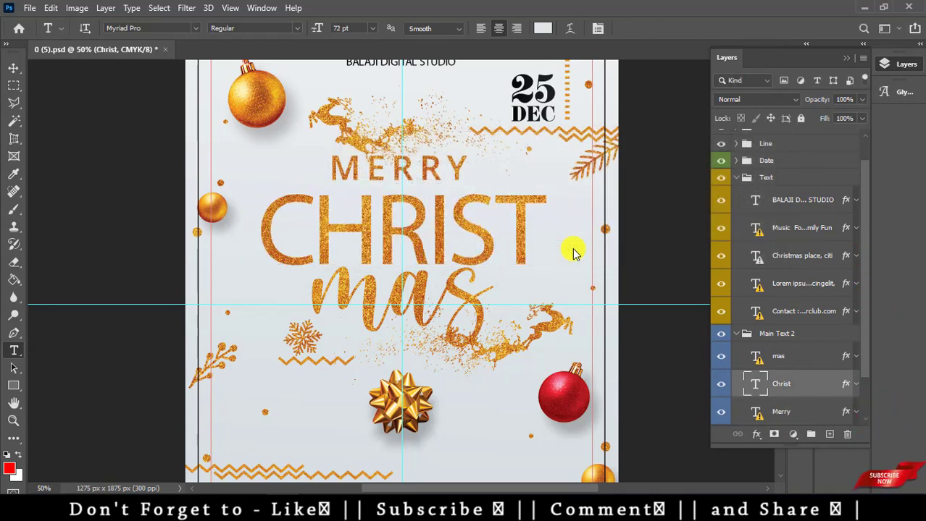
key("Escape")
scroll(475, 269, "down", 3)
scroll(479, 270, "down", 3)
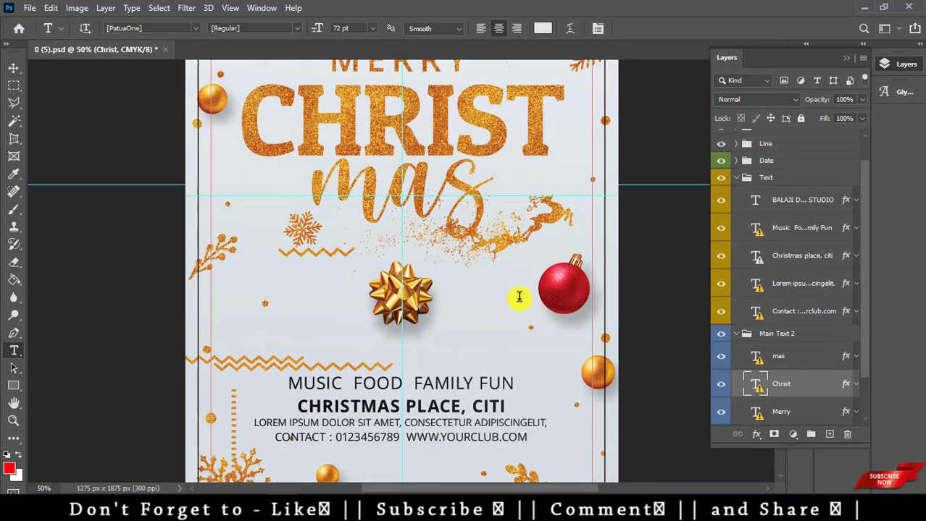
- Select the gold bow layer and shift it slightly toward the canvas centre
key("v")
right_click(411, 262)
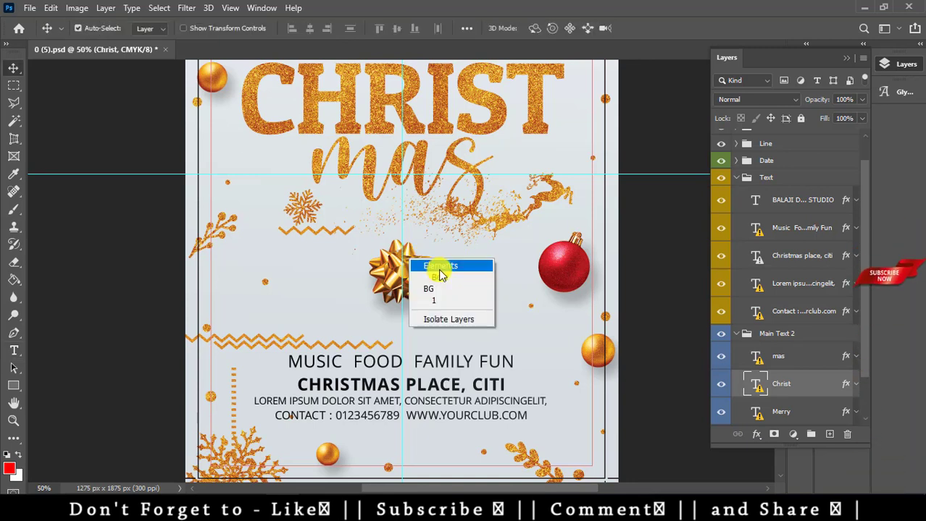
left_click(435, 265)
mouse_move(405, 265)
left_mouse_down()
mouse_move(424, 272)
mouse_move(402, 276)
left_mouse_up()
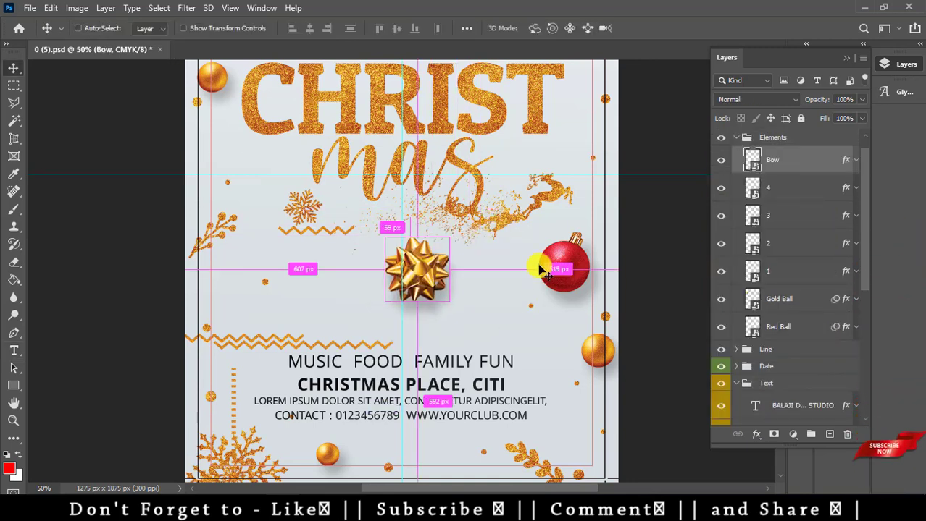
- Nudge background layer 1 near the red ball, then select the Red Ball layer
right_click(539, 255)
left_click(573, 298)
left_click_drag(537, 265, 547, 264)
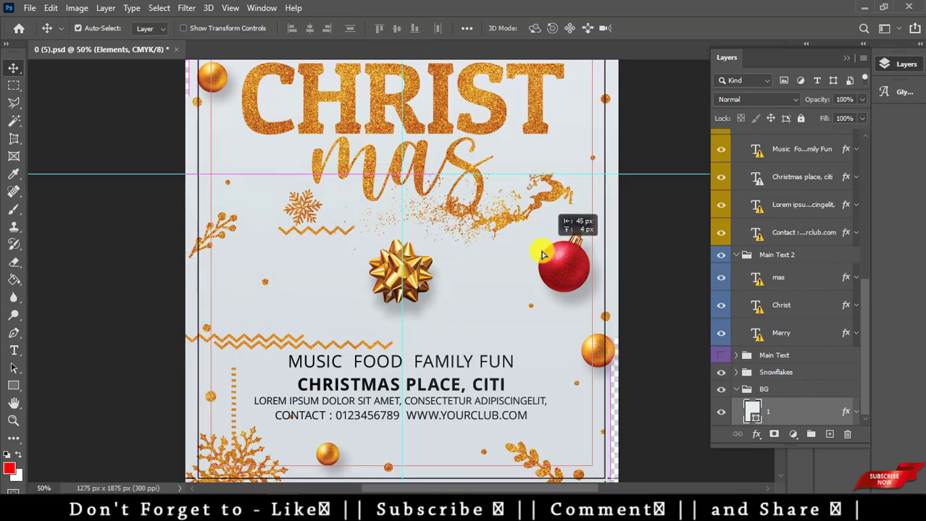
right_click(559, 263)
left_click(583, 281)
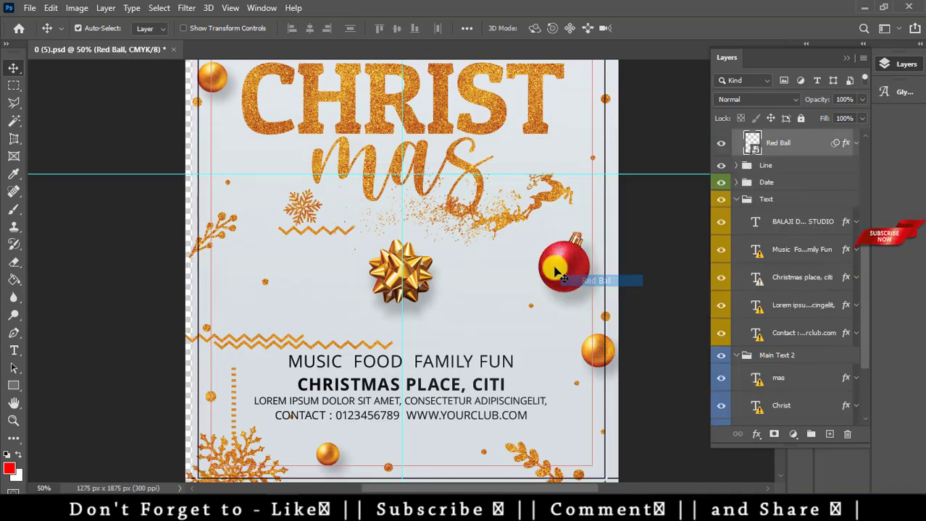
scroll(477, 332, "down", 2)
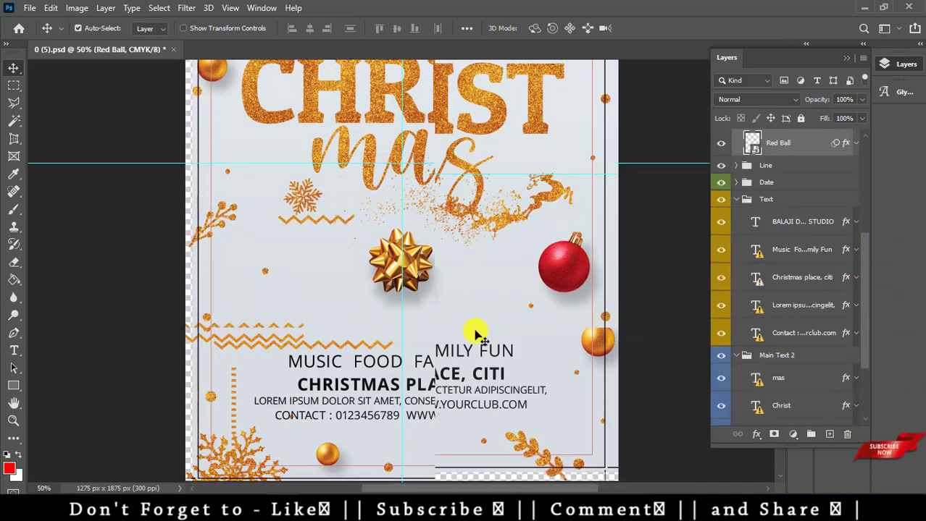
- Nudge background layer 1 a few pixels and scroll over the flyer to check it
right_click(276, 265)
left_click(332, 263)
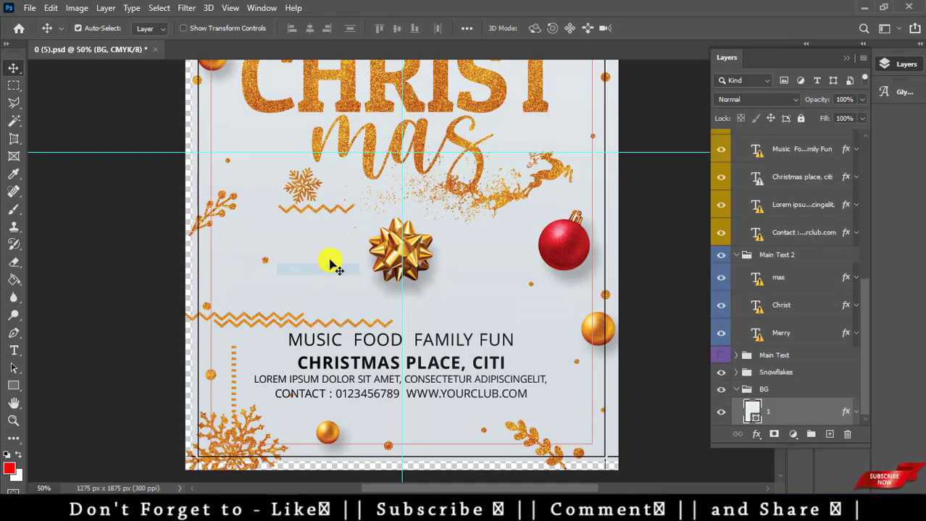
left_click_drag(330, 262, 323, 271)
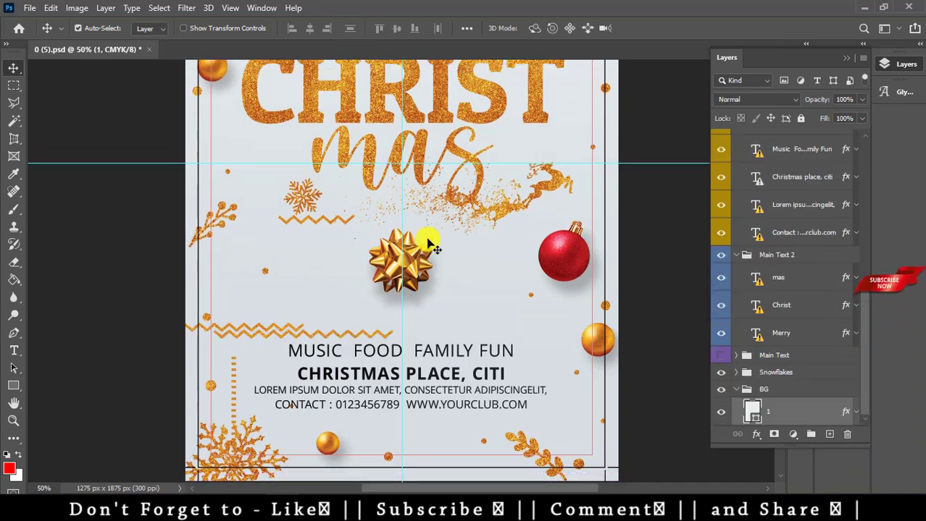
scroll(423, 242, "up", 4)
scroll(433, 242, "up", 5)
scroll(432, 247, "up", 2)
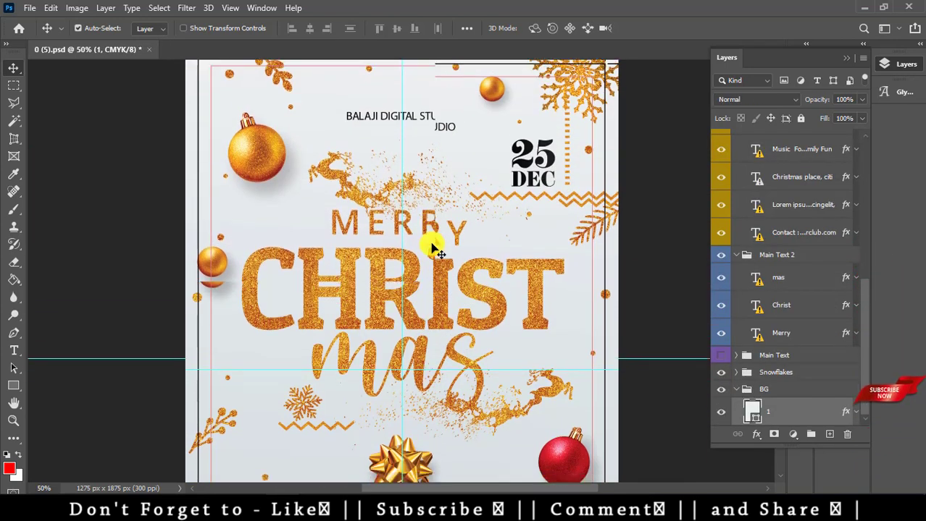
scroll(432, 246, "down", 5)
scroll(431, 257, "down", 4)
scroll(431, 264, "down", 5)
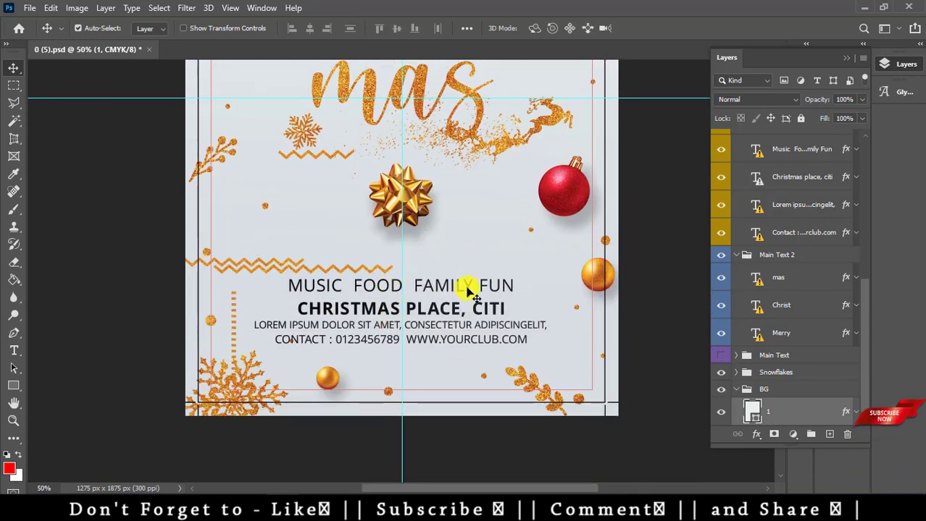
- Retype the venue line under MUSIC FOOD FAMILY FUN as BALAJI DIGITAL STUDIO
key("t")
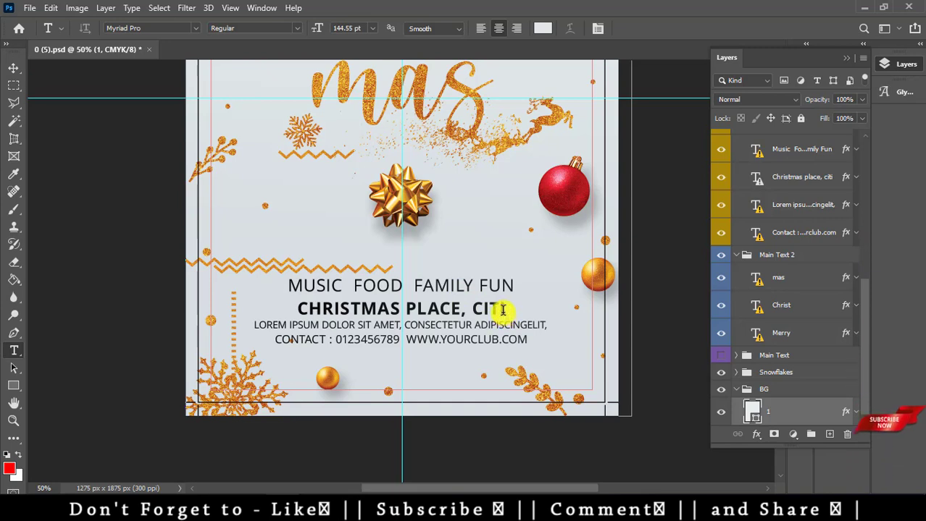
left_click(502, 310)
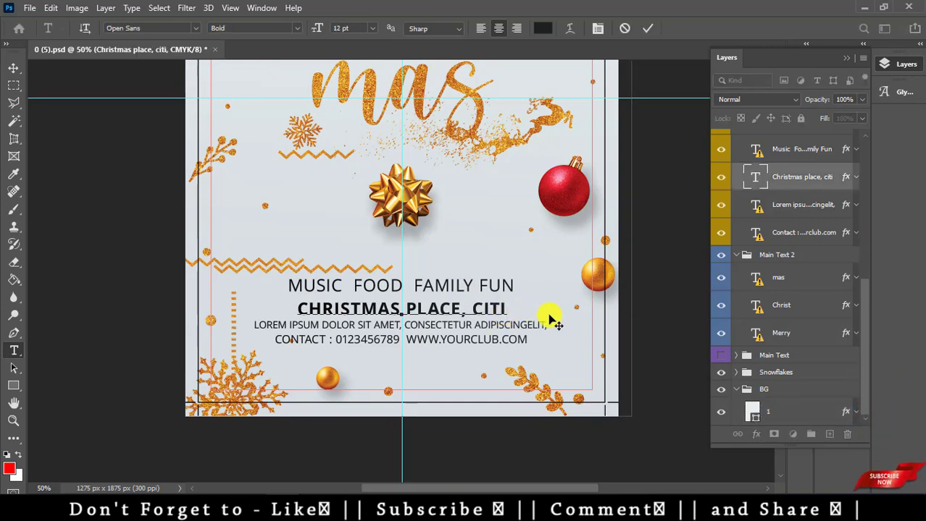
key("BackSpace")
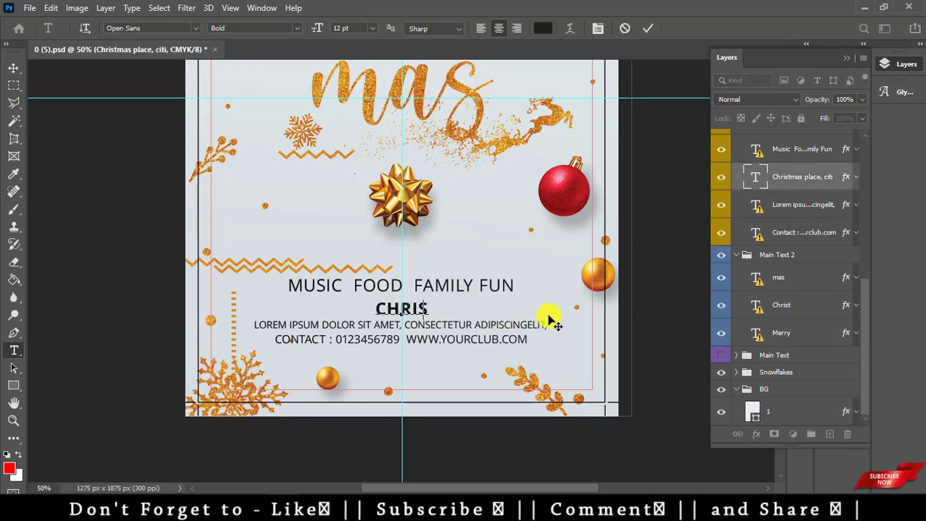
key("BackSpace")
key("BackSpace")
key("BackSpace")
key("BackSpace")
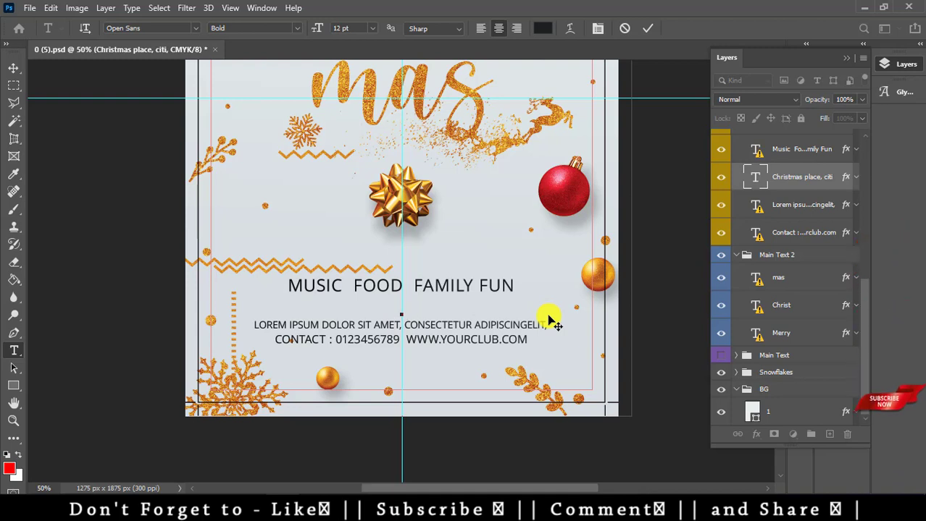
type("BALAJI ")
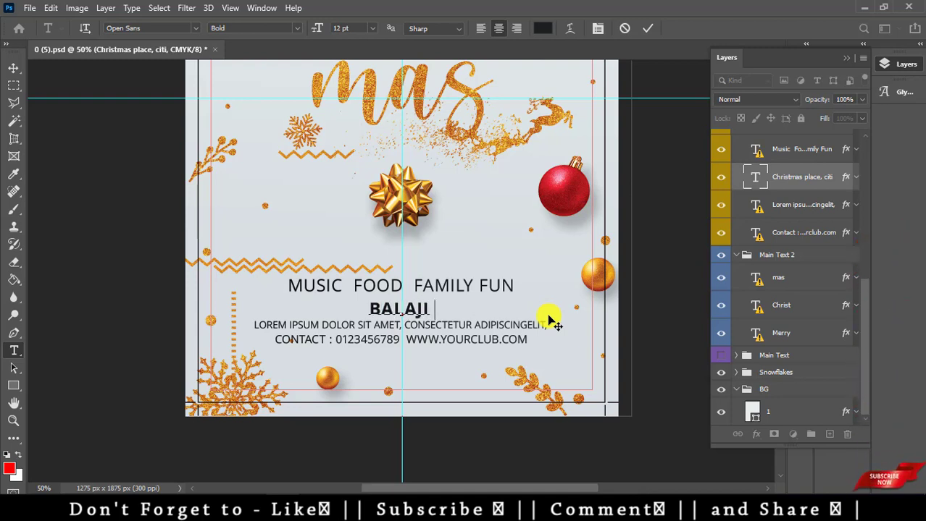
type("DIGI")
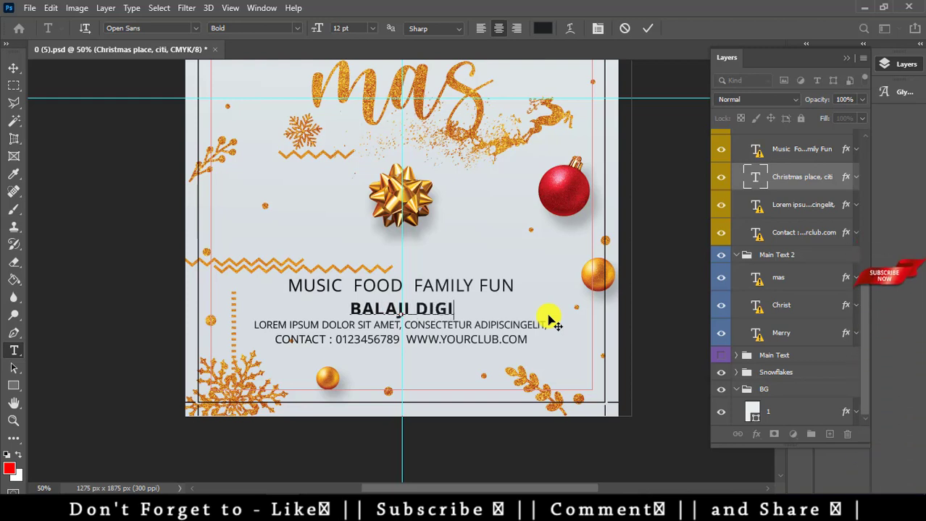
type("TAL S")
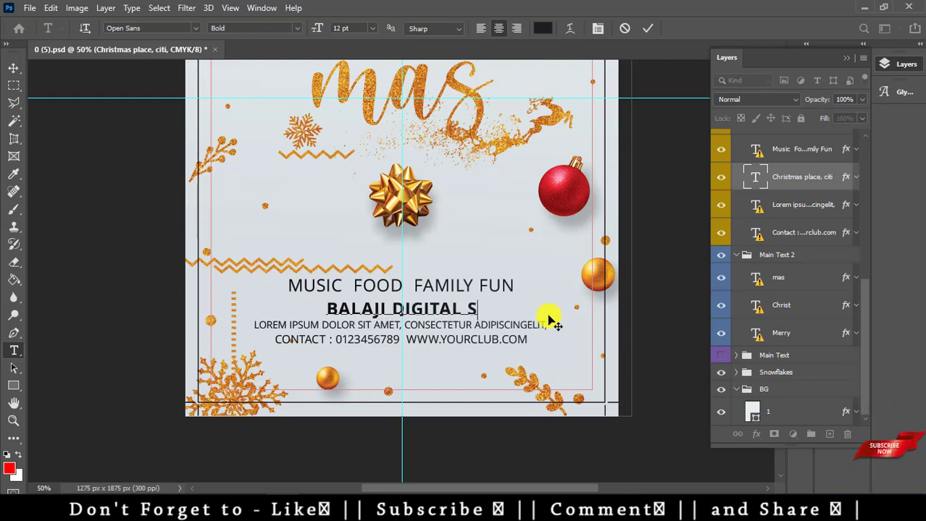
type("TUDIO")
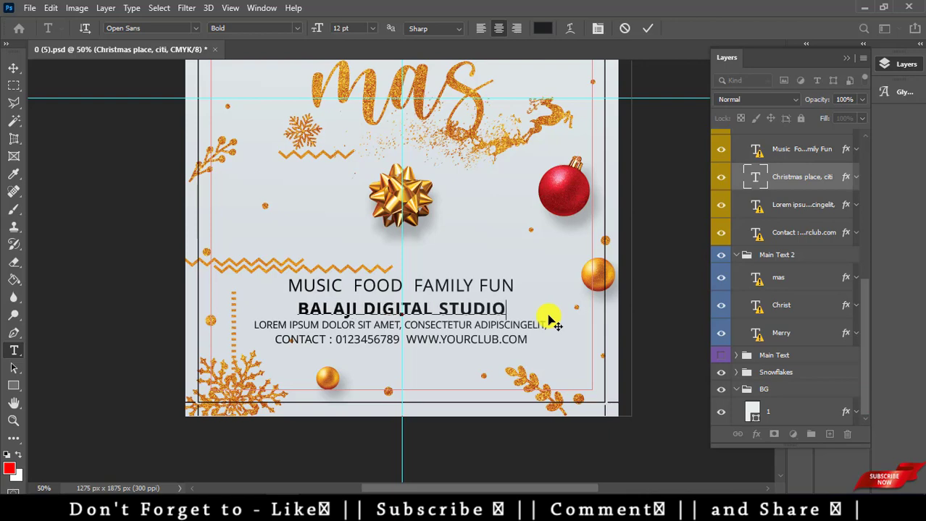
key("ctrl+Return")
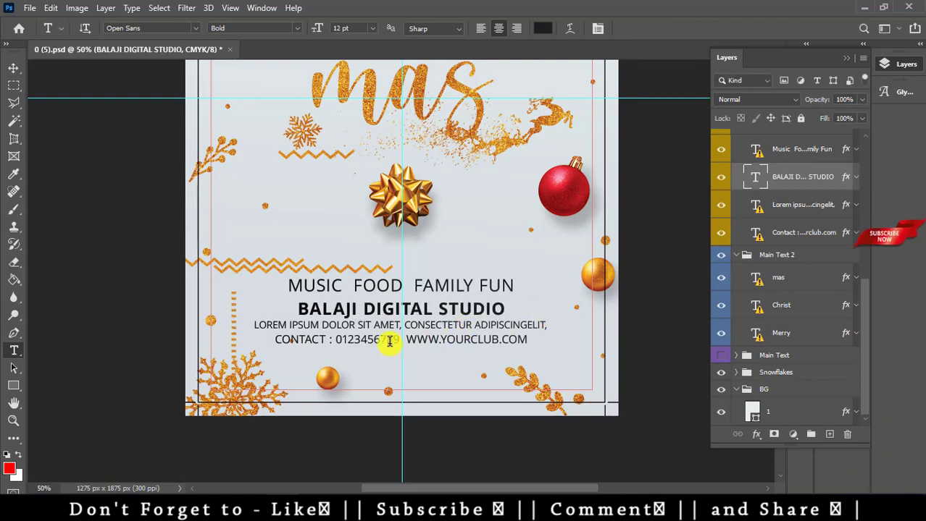
left_click(397, 338)
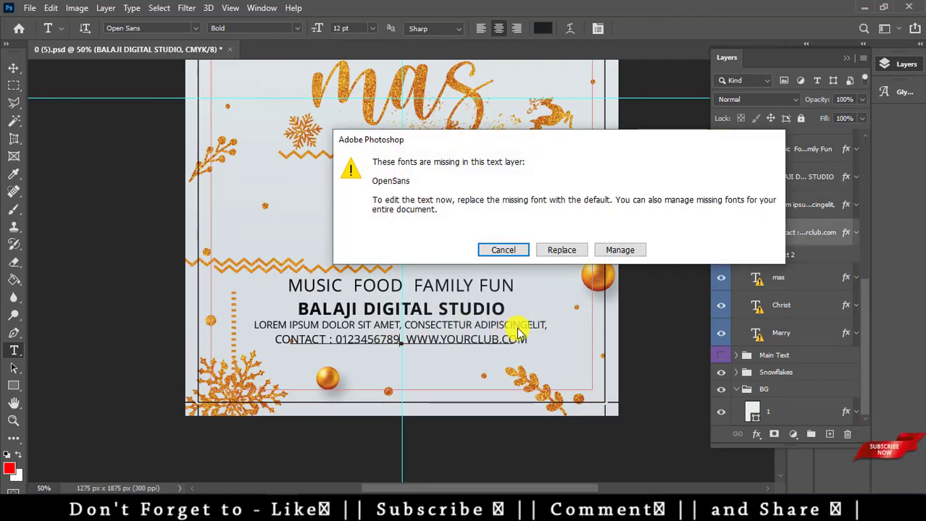
left_click(561, 253)
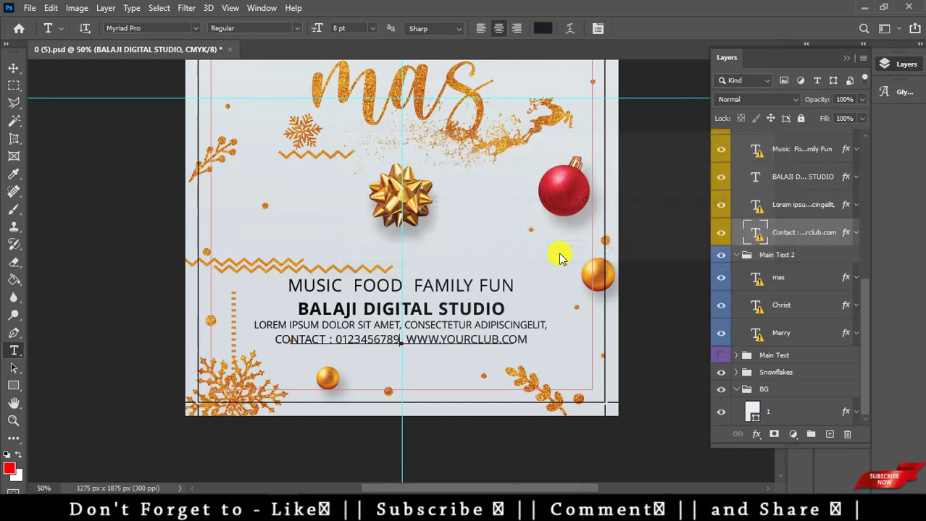
key("BackSpace")
key("BackSpace")
key("BackSpace")
key("BackSpace")
key("BackSpace")
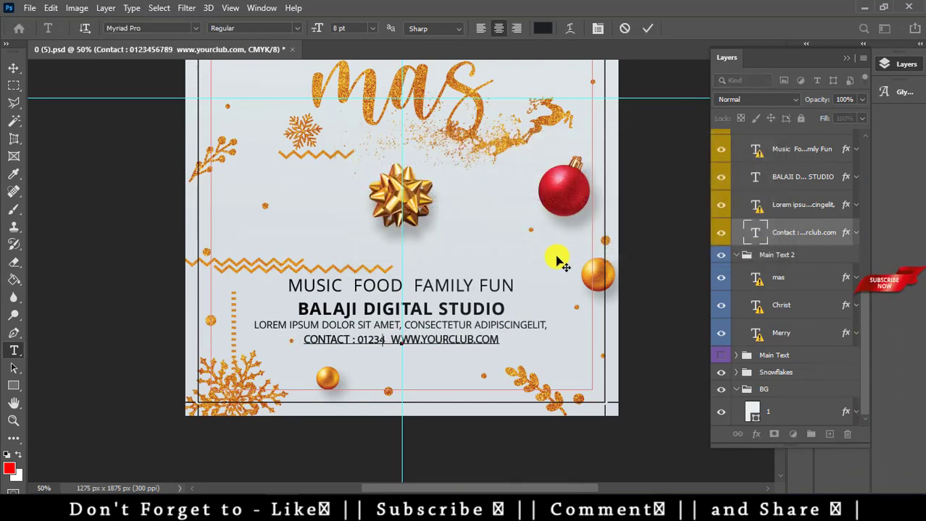
key("BackSpace")
key("BackSpace")
key("BackSpace")
key("BackSpace")
key("BackSpace")
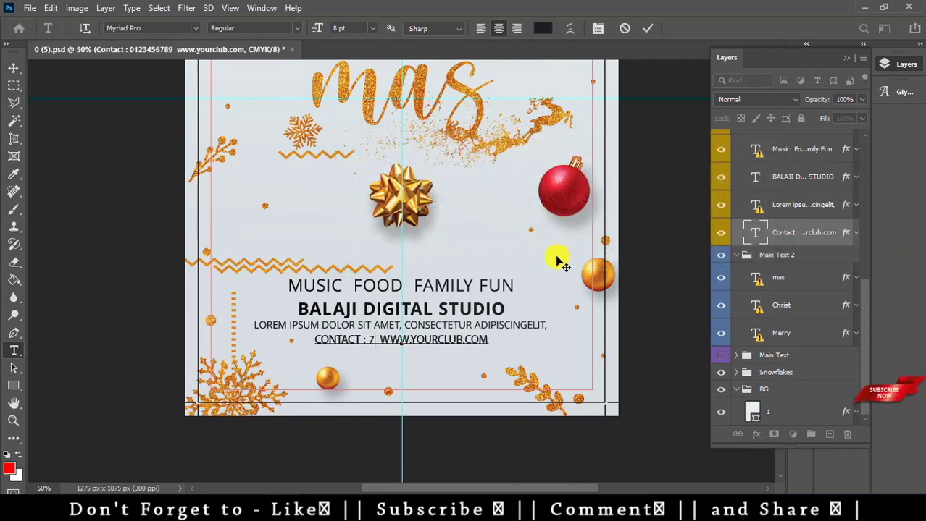
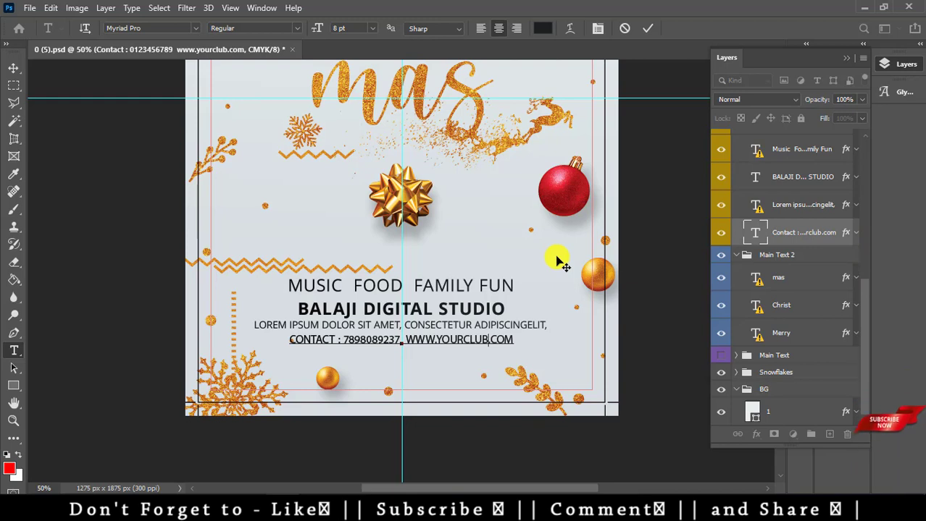
type("FR")
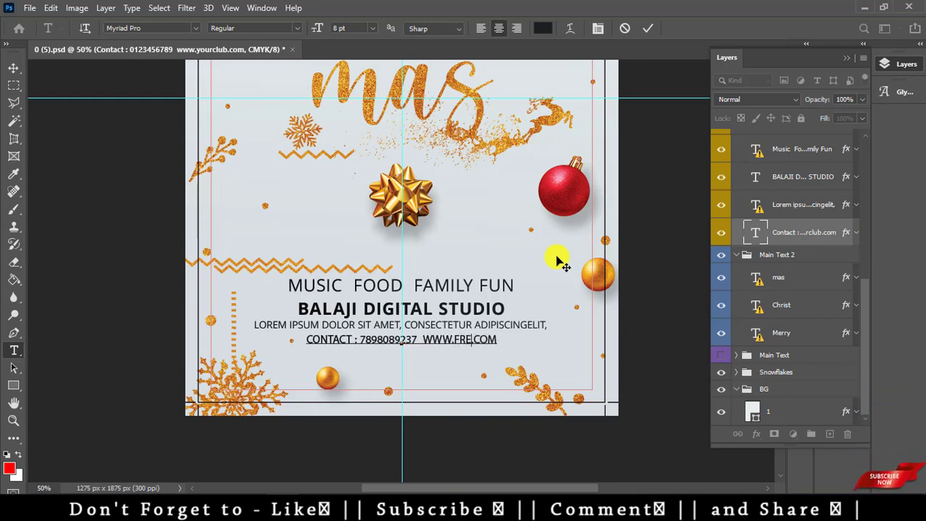
type("EFX")
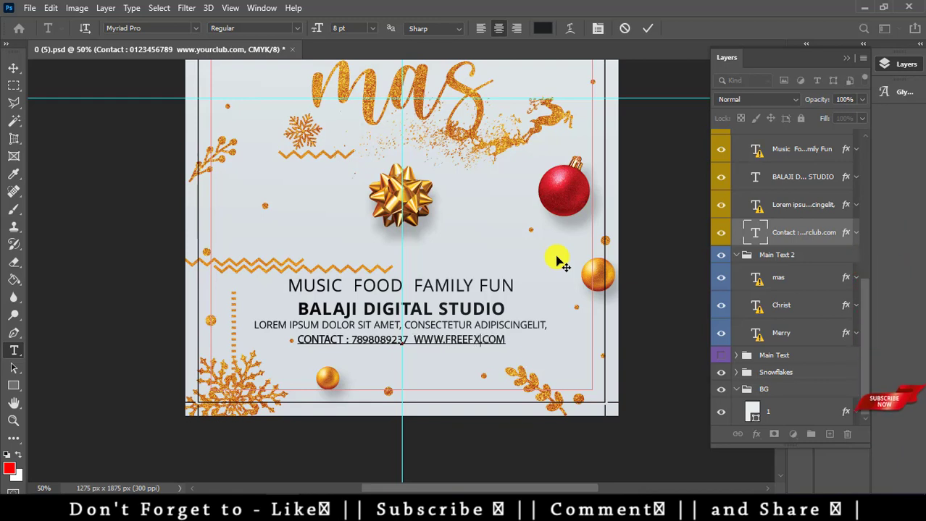
type("4U")
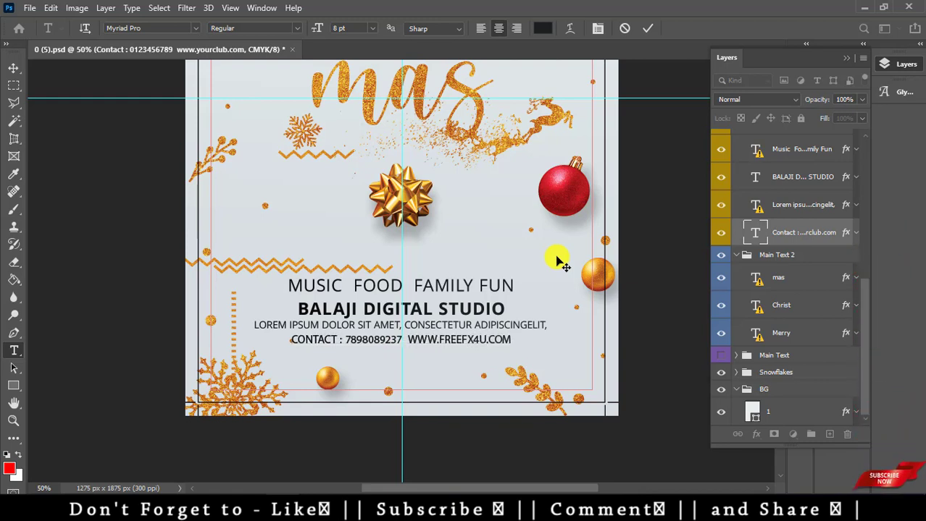
key("ctrl+Return")
- Zoom out to the whole flyer and toggle the background layers' visibility to check it
key("ctrl+minus")
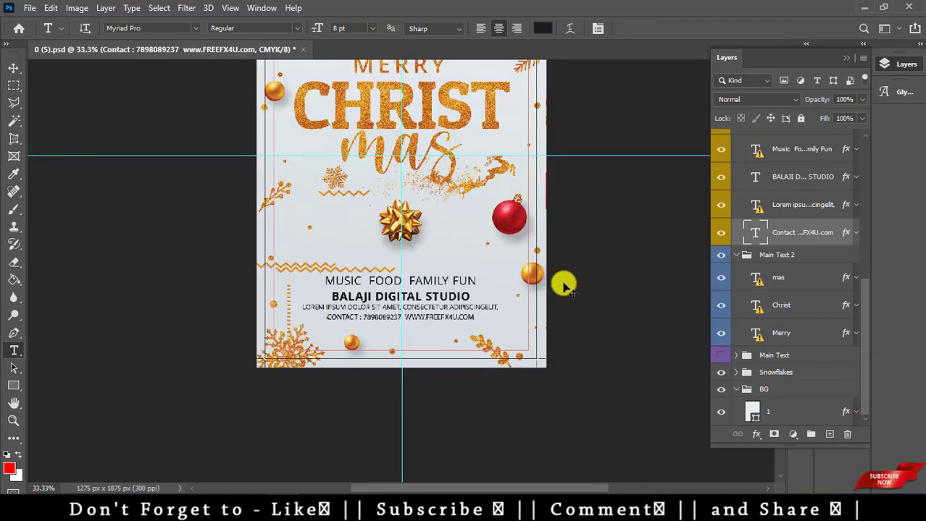
key("ctrl+minus")
left_click(720, 412)
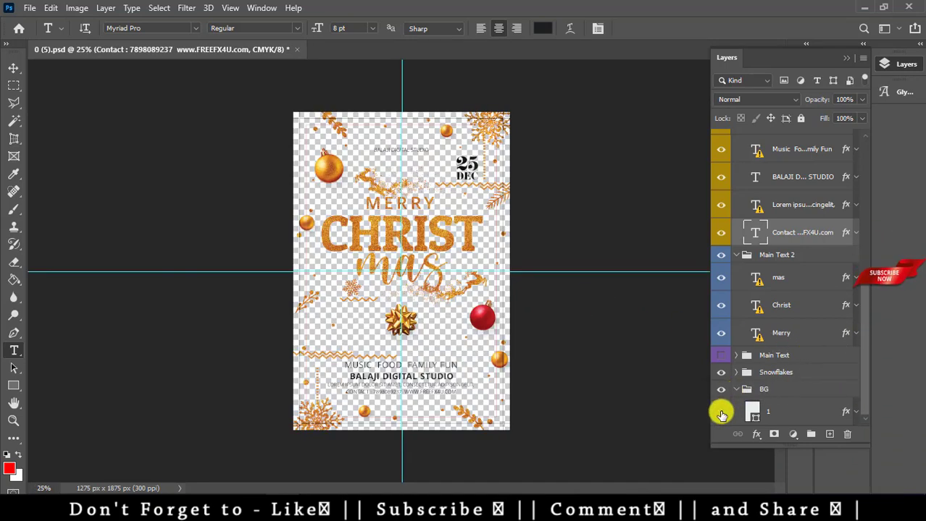
left_click(721, 412)
left_click(721, 391)
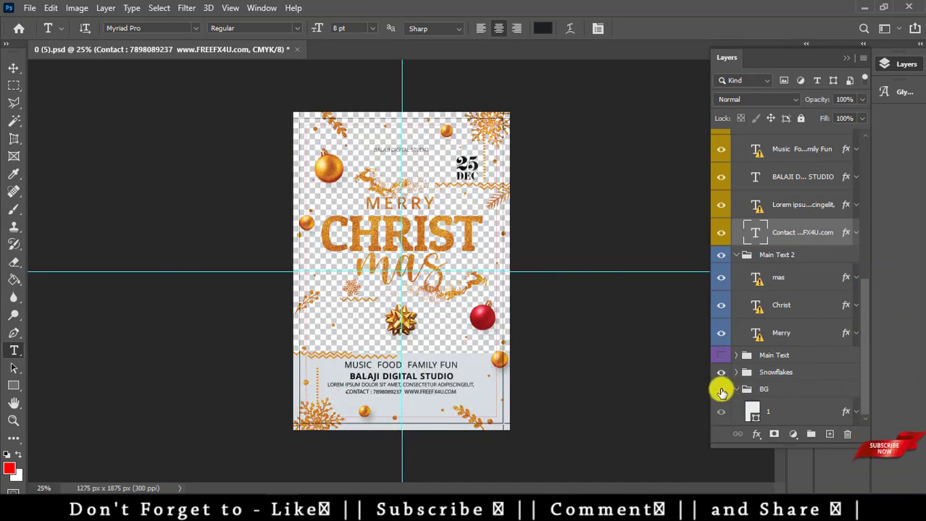
left_click(721, 391)
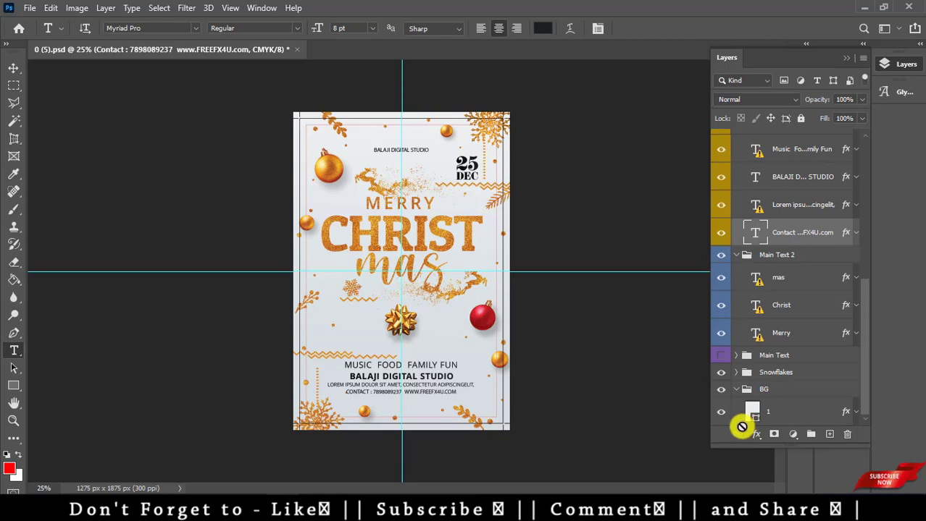
- Save the flyer as JPEG 0 (5), overwriting the old file, then close and save the PSD
key("ctrl+shift+s")
left_click(200, 272)
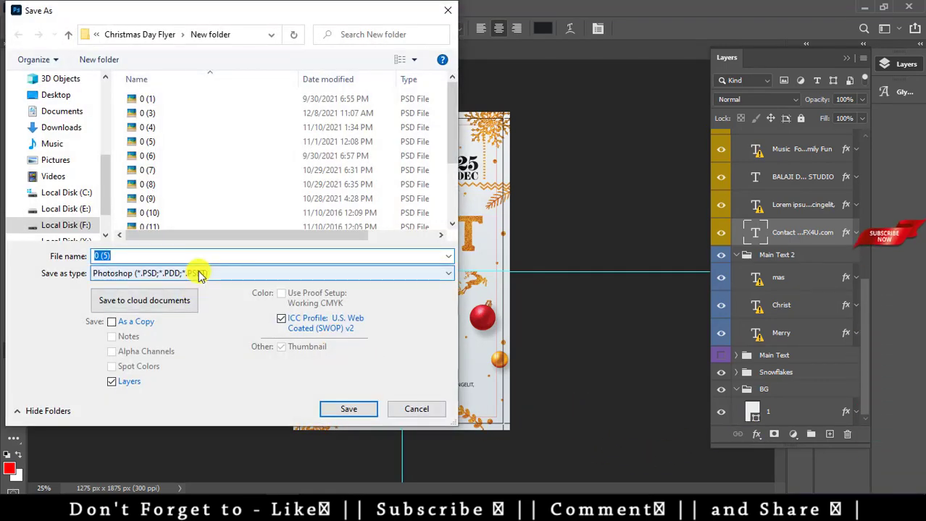
left_click(192, 337)
left_click(346, 407)
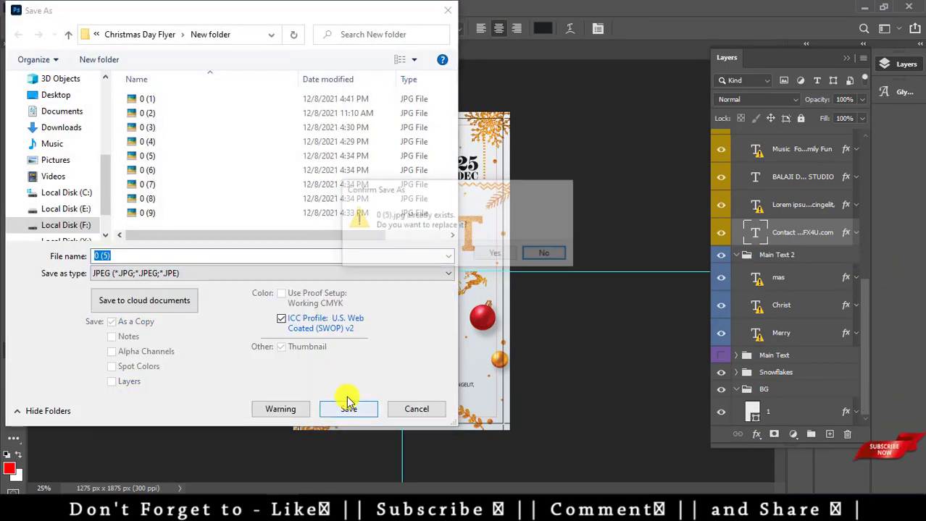
left_click(491, 255)
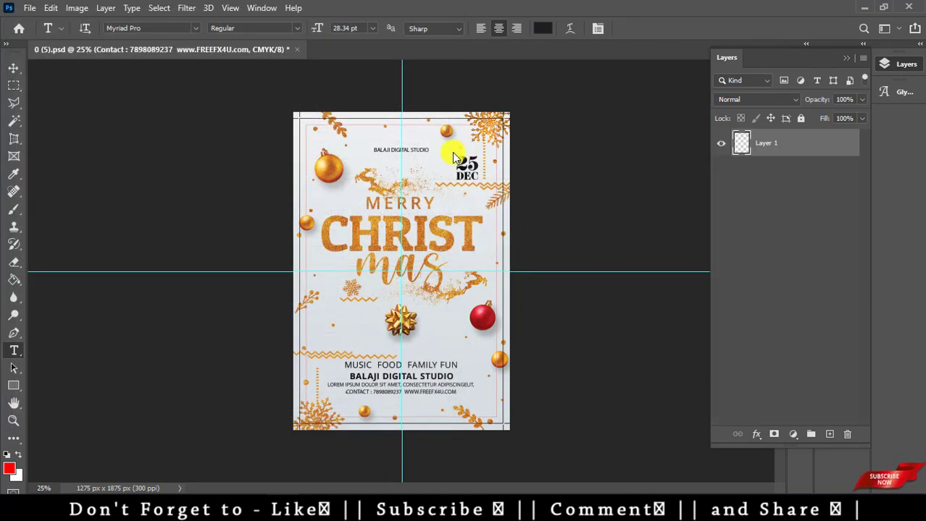
left_click(533, 108)
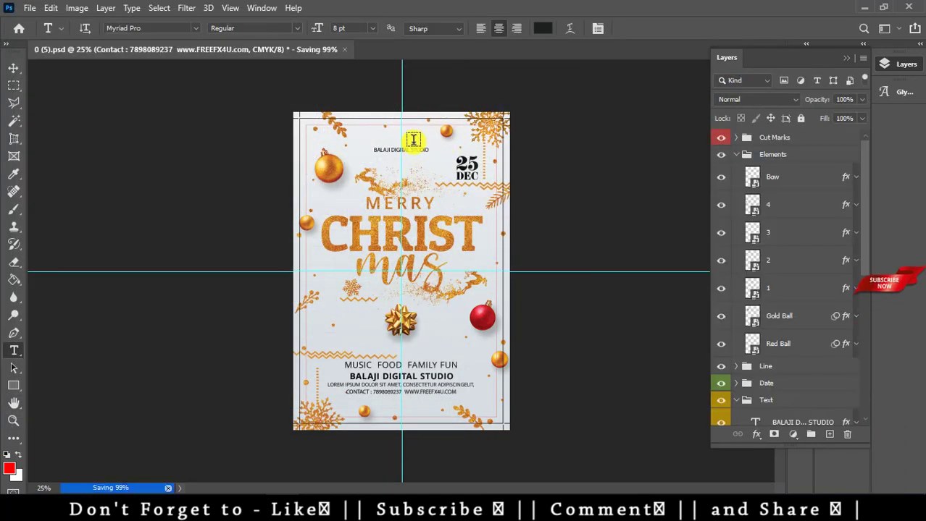
left_click(296, 49)
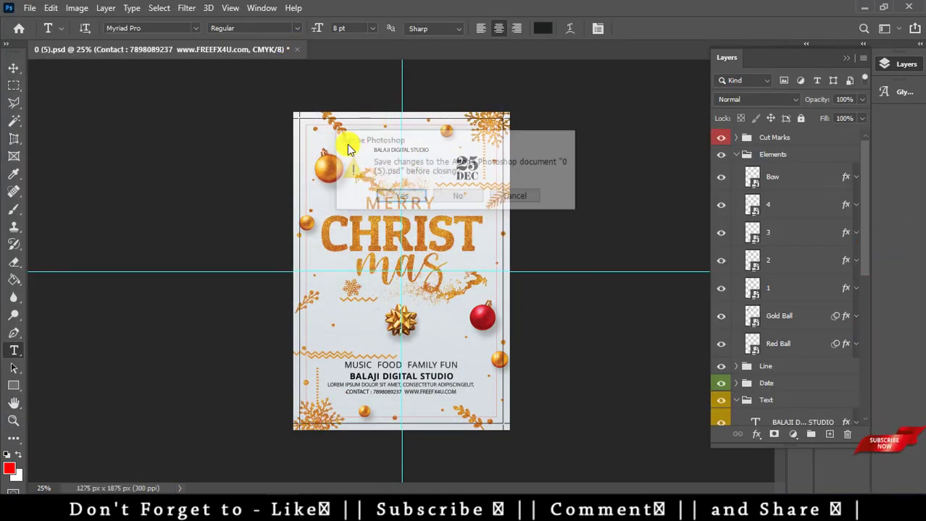
left_click(417, 197)
- Preview the 0 (6) JPEG, close the viewer, and drag 0 (8).psd into Photoshop
left_click(23, 42)
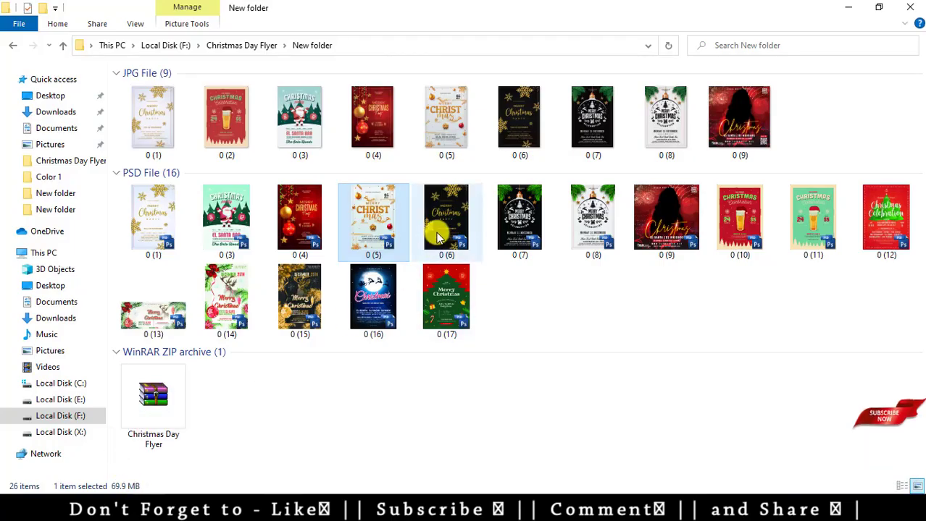
left_click(455, 239)
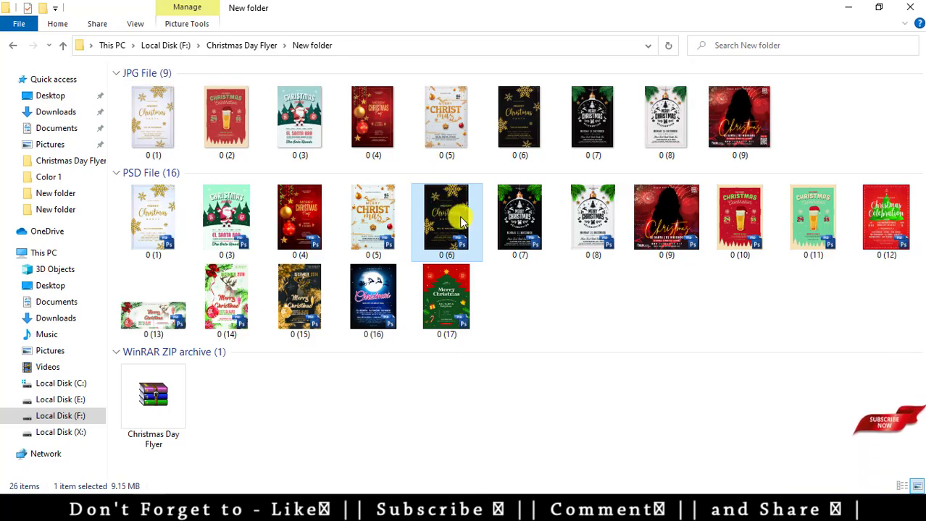
left_click(514, 119)
double_click(514, 120)
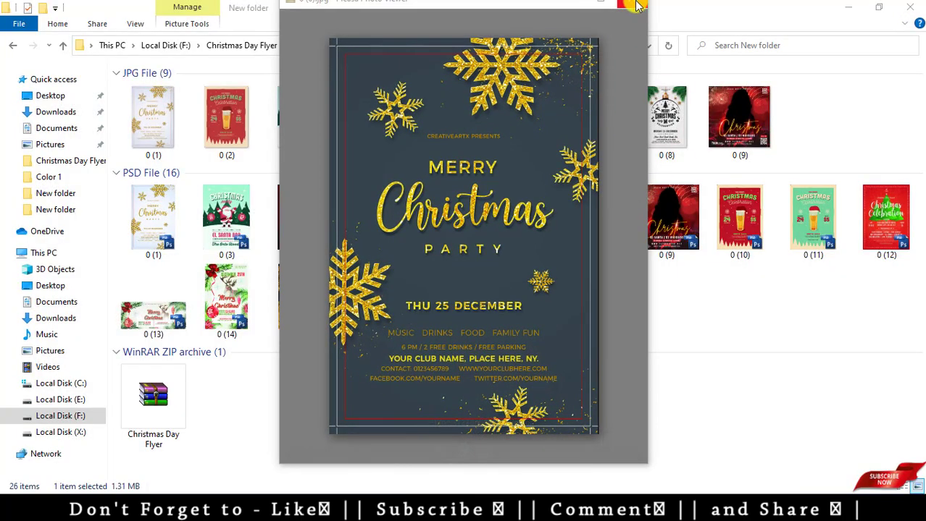
left_click(631, 4)
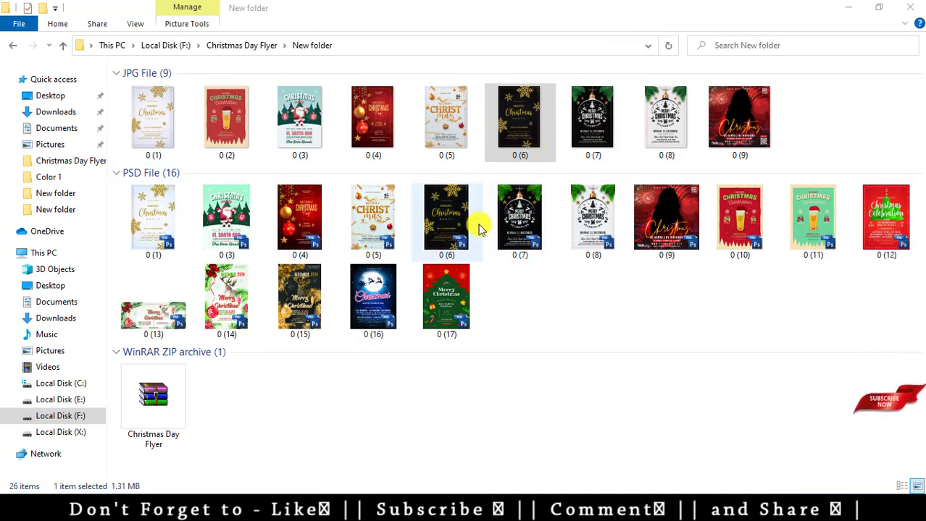
mouse_move(585, 214)
left_mouse_down()
mouse_move(286, 493)
mouse_move(403, 247)
left_mouse_up()
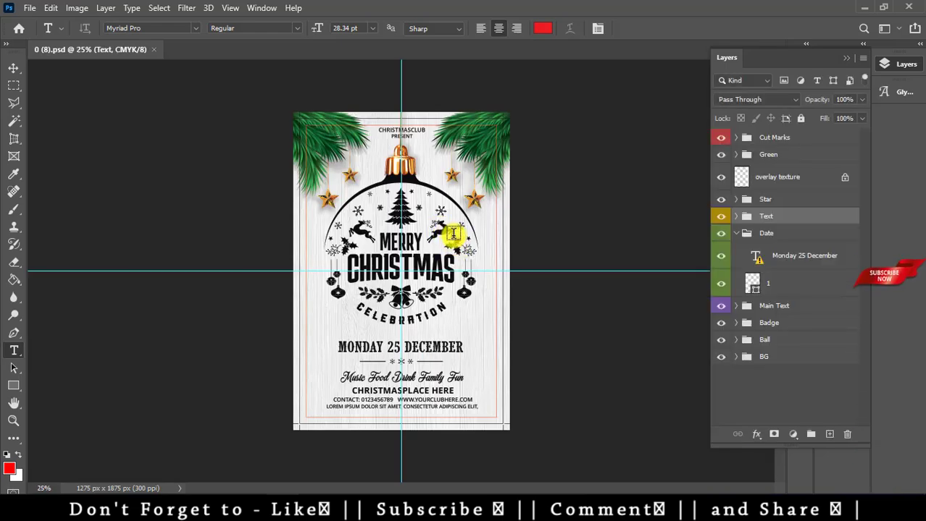
- Replace the missing font and retype the CHRISTMASCLUB PRESENT line as BALAJI DIGITAL STUDIO
scroll(453, 234, "up", 3, "alt")
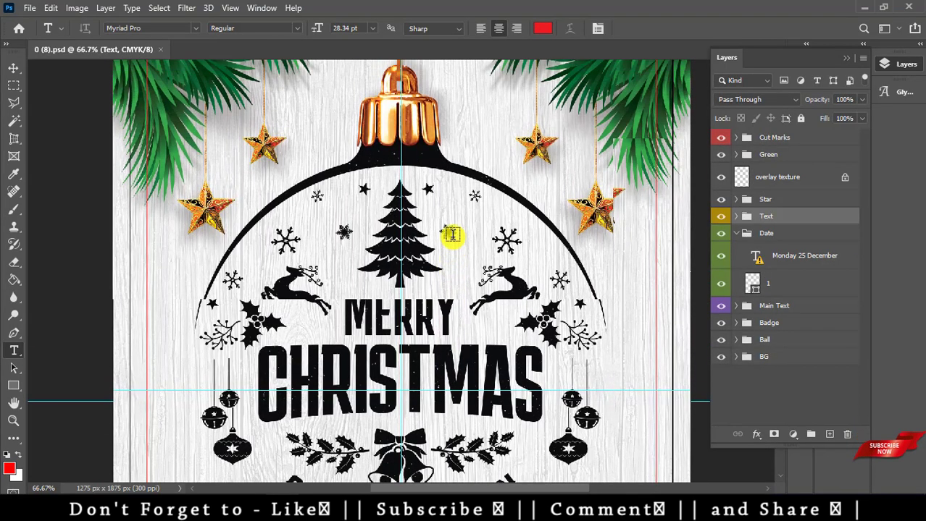
scroll(452, 234, "up", 1)
scroll(445, 230, "up", 1)
scroll(437, 224, "up", 2)
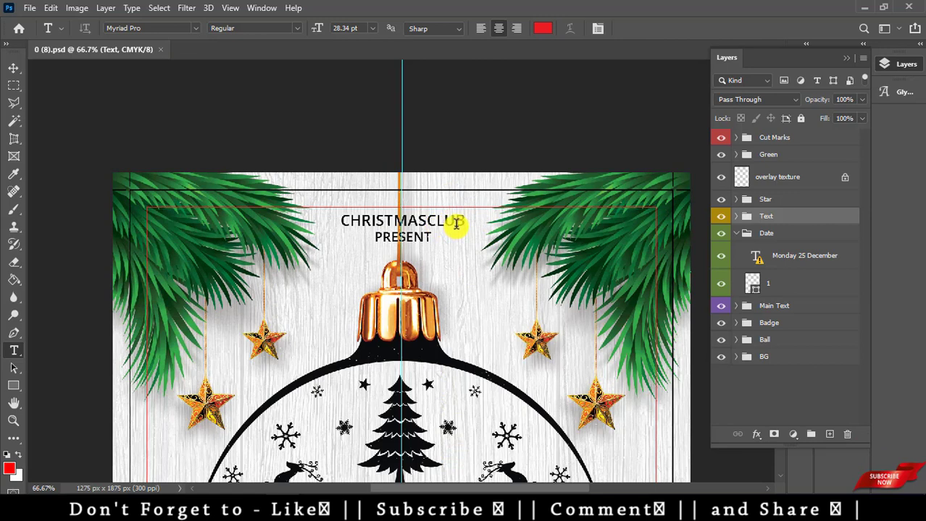
left_click(428, 238)
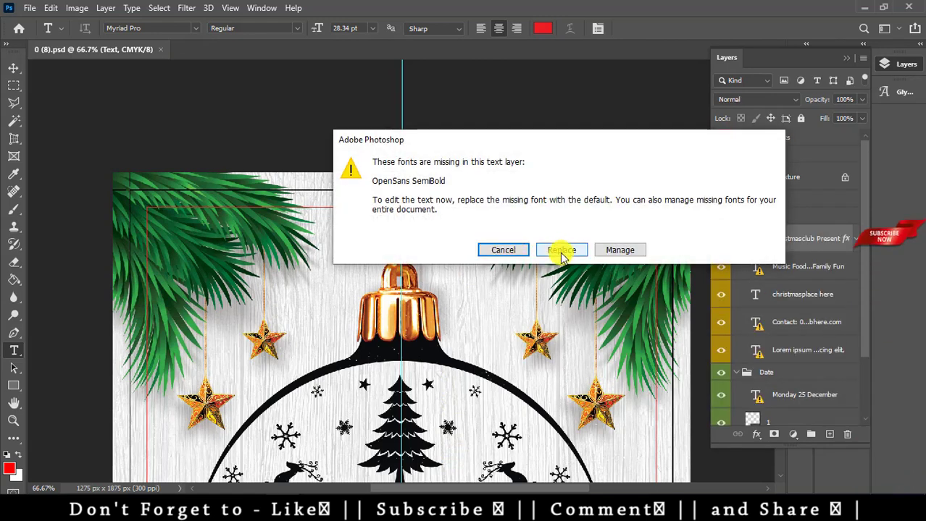
left_click(559, 249)
key("BackSpace")
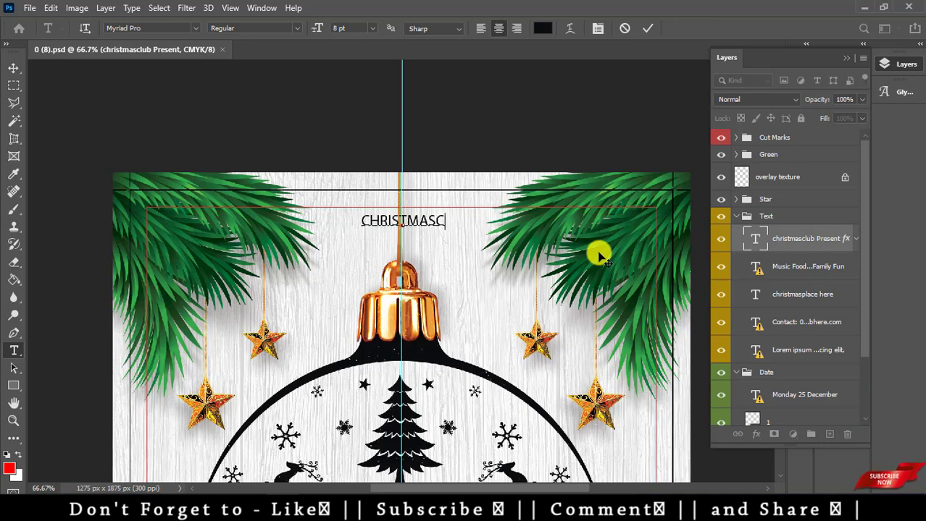
key("BackSpace")
key("BackSpace")
key("BackSpace")
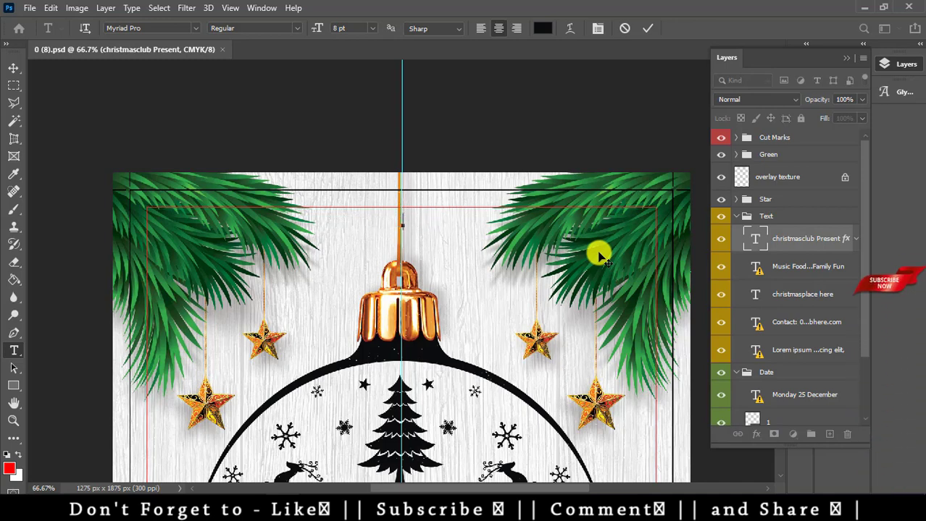
type("BA")
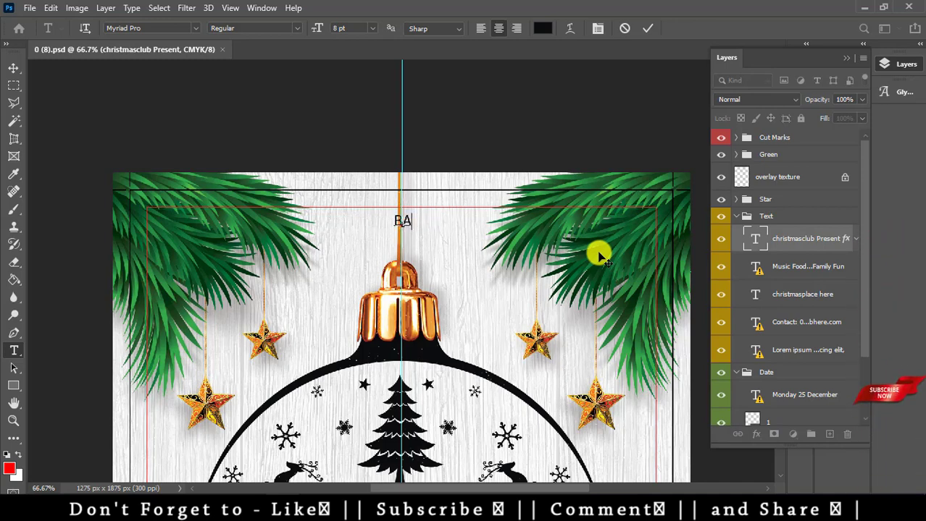
type("LAJI DIGI")
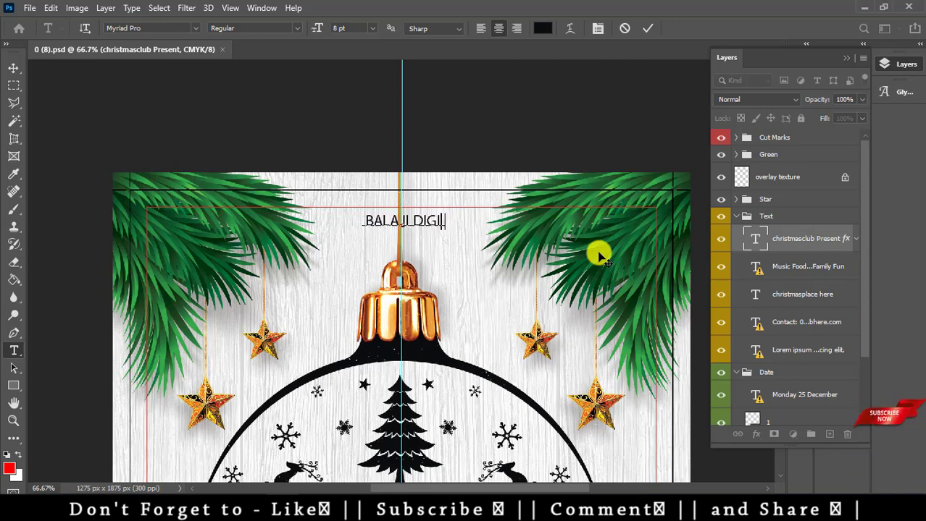
type("TAL S")
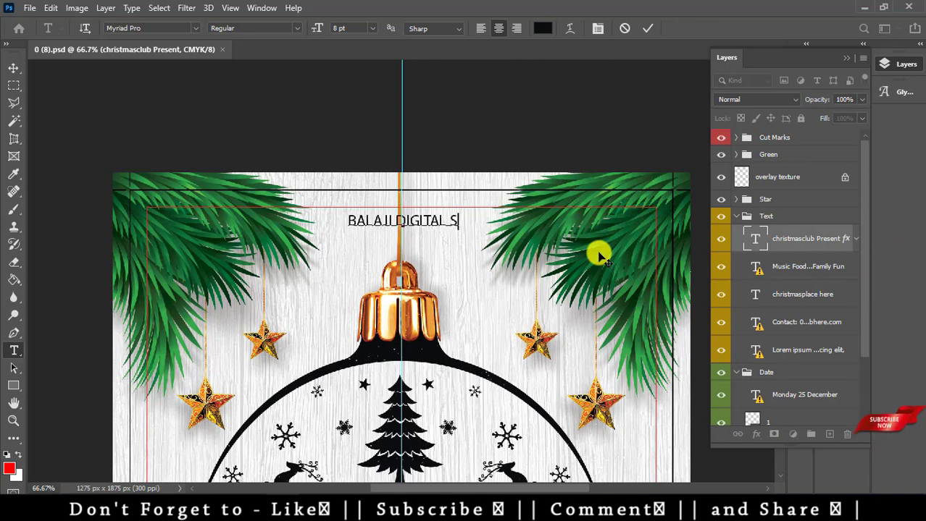
type("TUDIO")
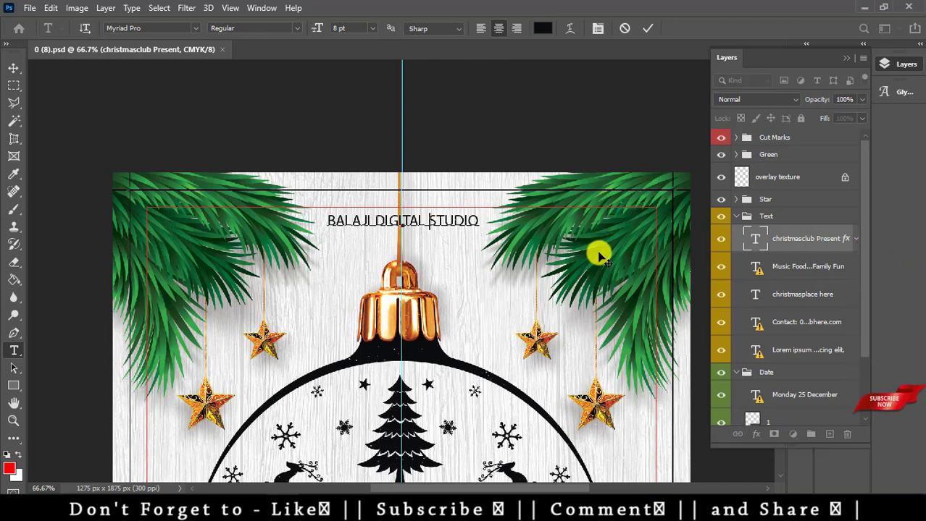
key("ctrl+Return")
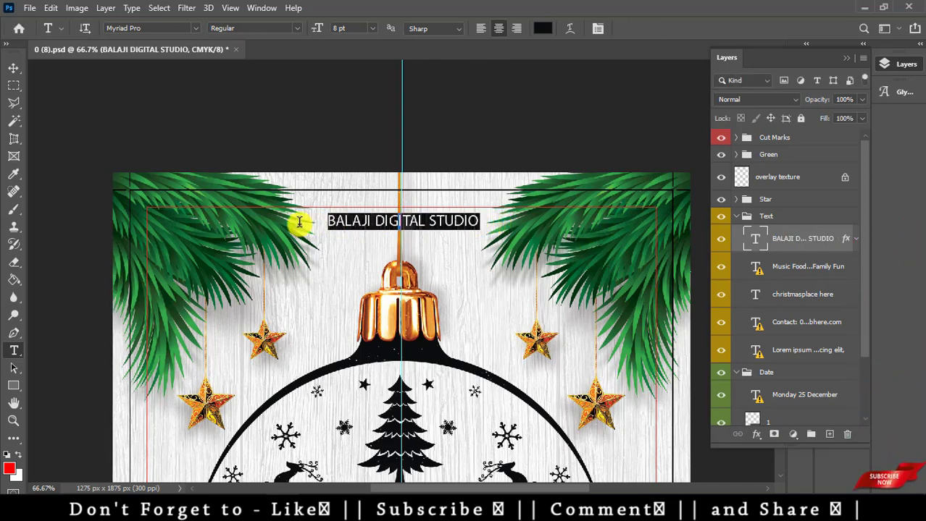
- Set the studio name line to the Bold font style
left_click(296, 28)
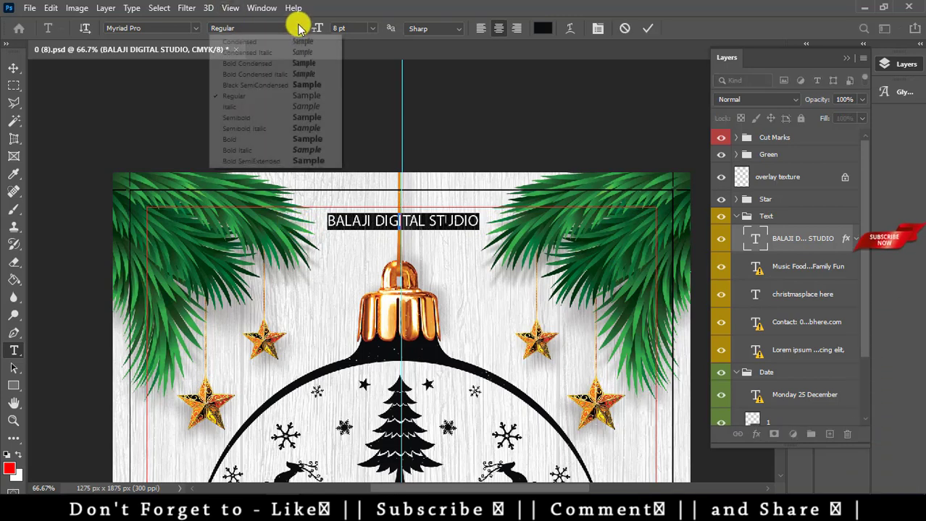
left_click(259, 139)
key("ctrl+Return")
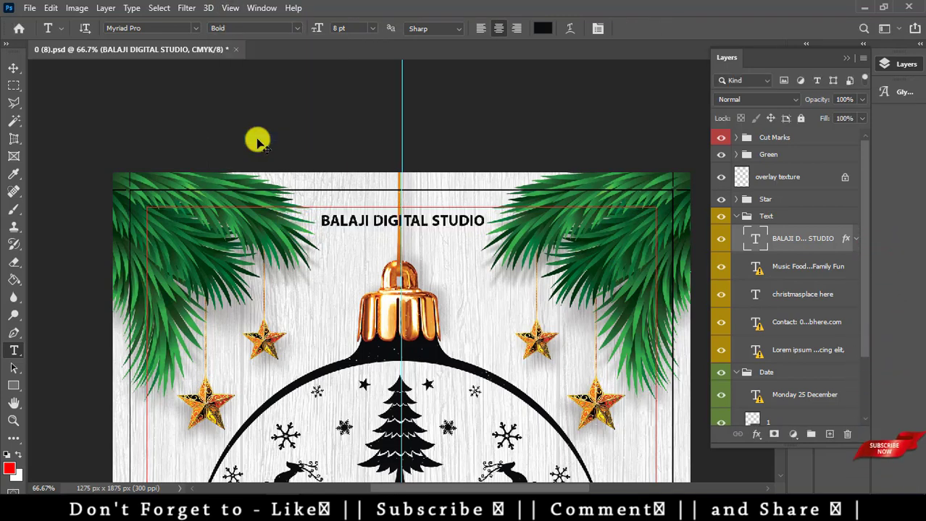
scroll(362, 232, "down", 5)
scroll(456, 319, "down", 2)
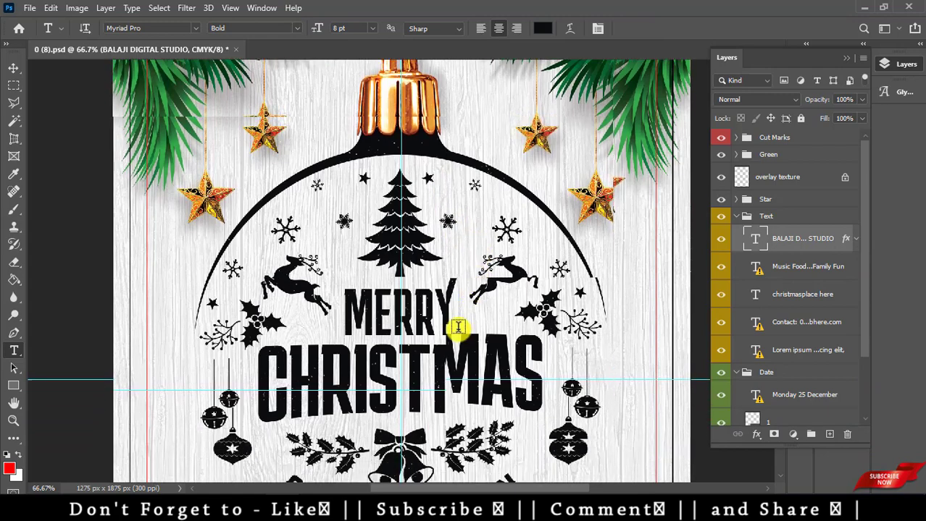
scroll(456, 290, "down", 2)
scroll(452, 225, "down", 2)
- Replace the missing font on MERRY and commit it unchanged
left_click(449, 212)
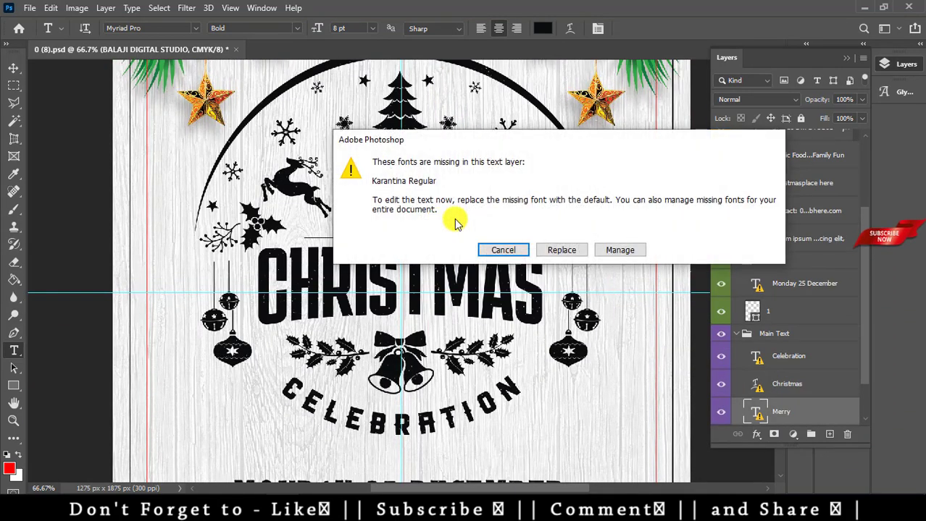
left_click(565, 251)
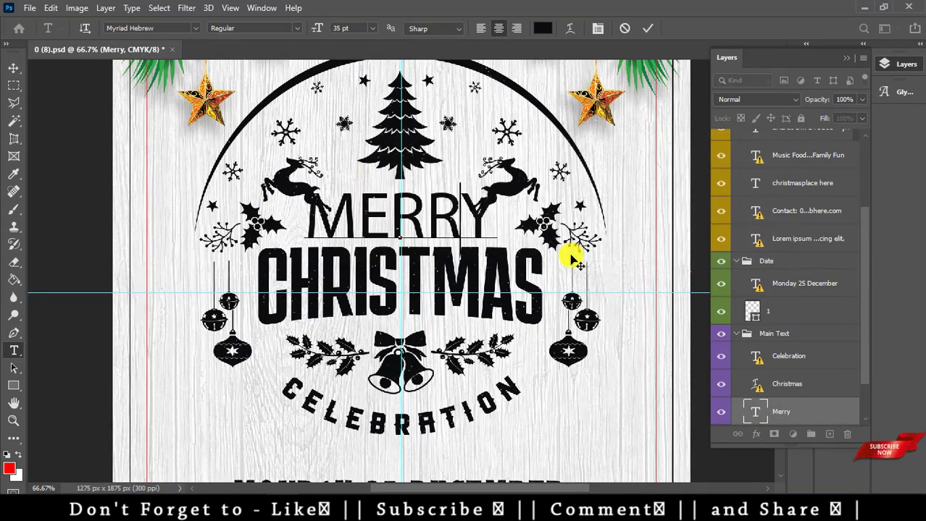
key("ctrl+Return")
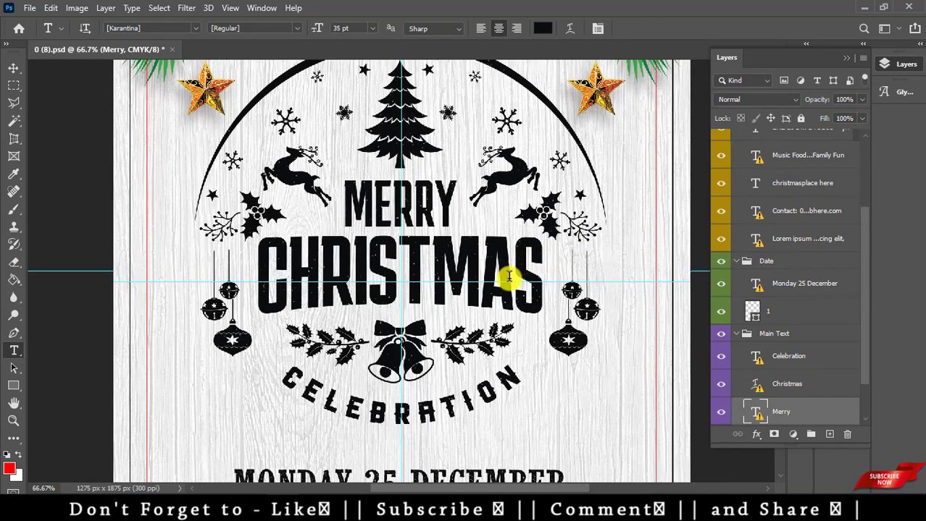
scroll(506, 275, "down", 3)
scroll(479, 263, "down", 2)
scroll(471, 290, "down", 1)
scroll(328, 360, "down", 1)
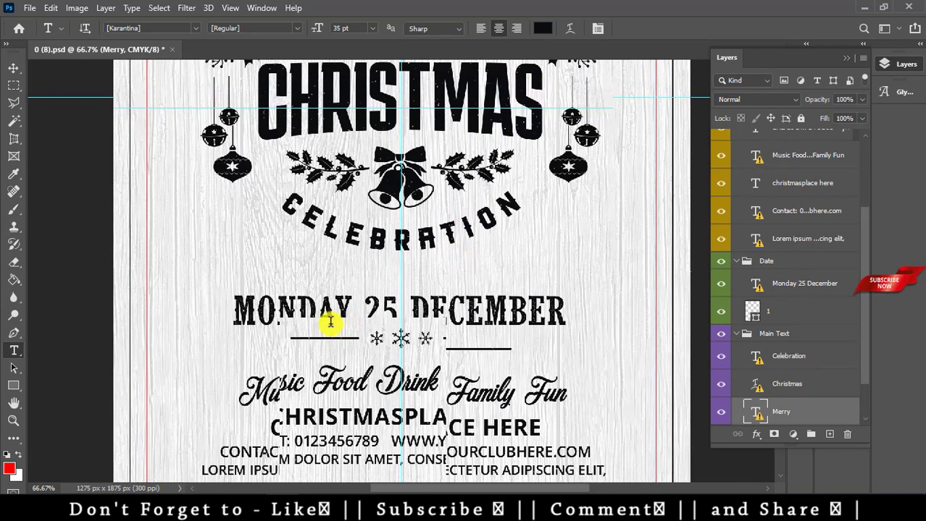
scroll(330, 320, "down", 2)
scroll(320, 264, "down", 1)
- Try changing the date line to SUNDAY 24, keeping the original MONDAY 25 DECEMBER text
left_click(351, 232)
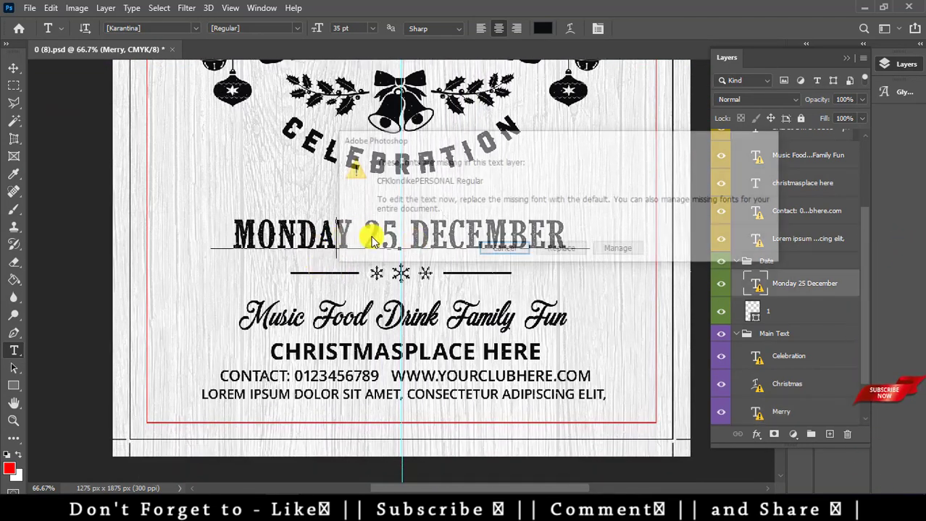
left_click(500, 248)
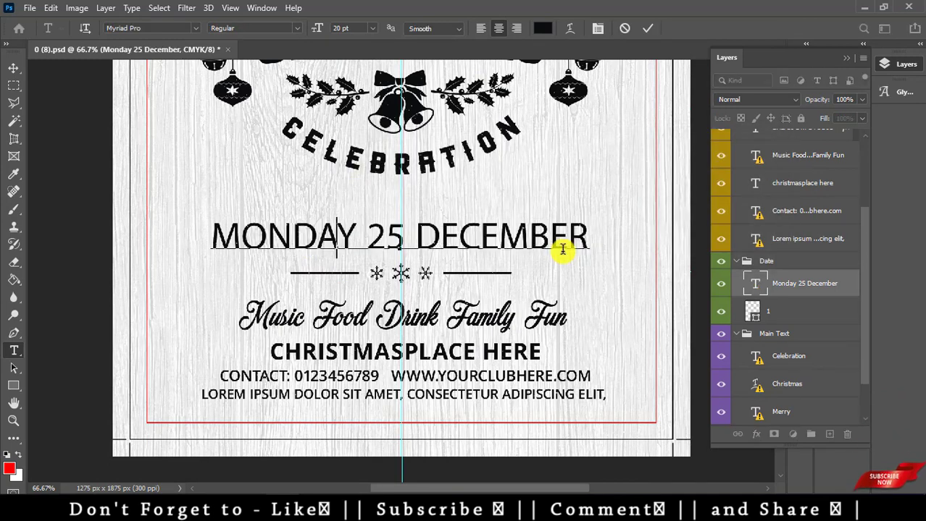
key("BackSpace")
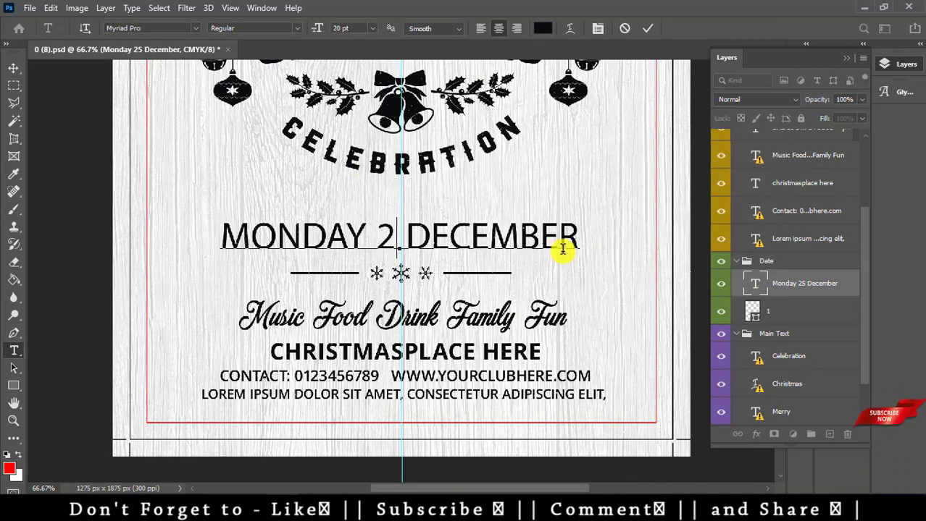
type("4")
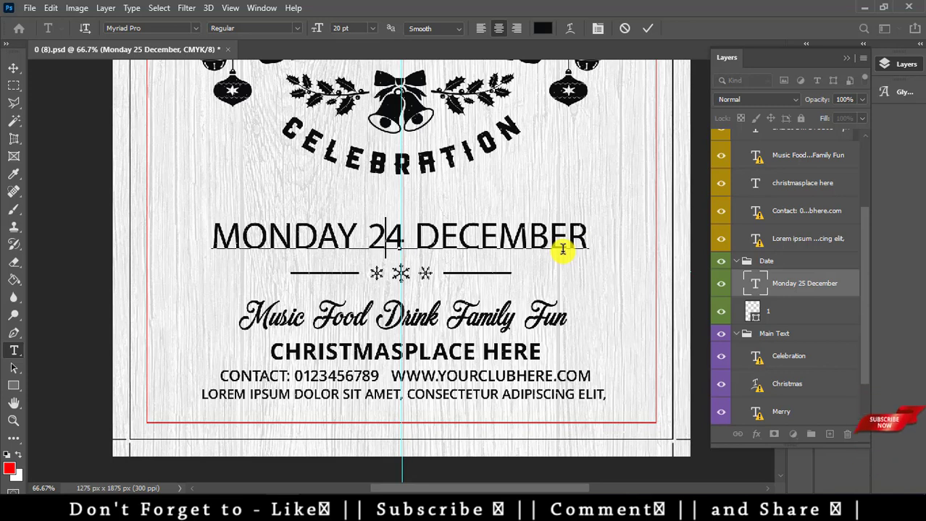
key("Left")
key("Left")
key("BackSpace")
key("BackSpace")
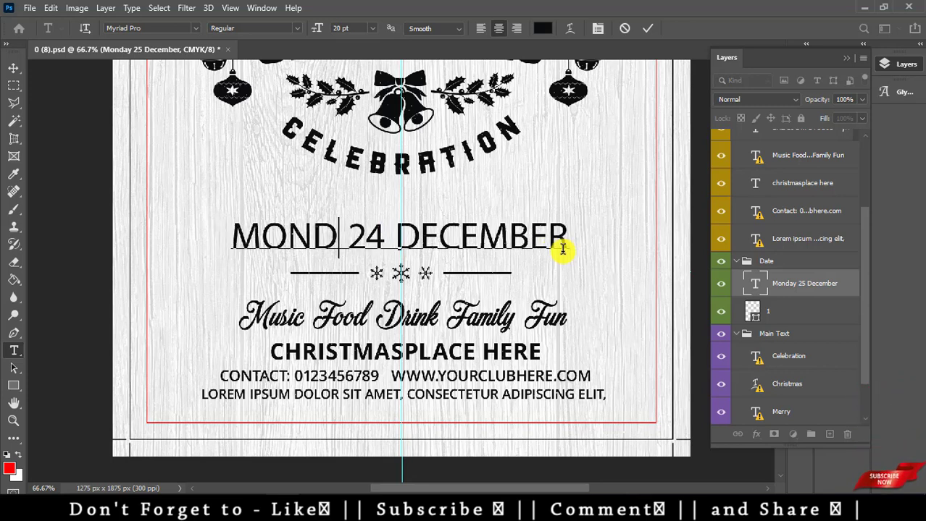
key("BackSpace")
key("BackSpace")
key("BackSpace")
key("BackSpace")
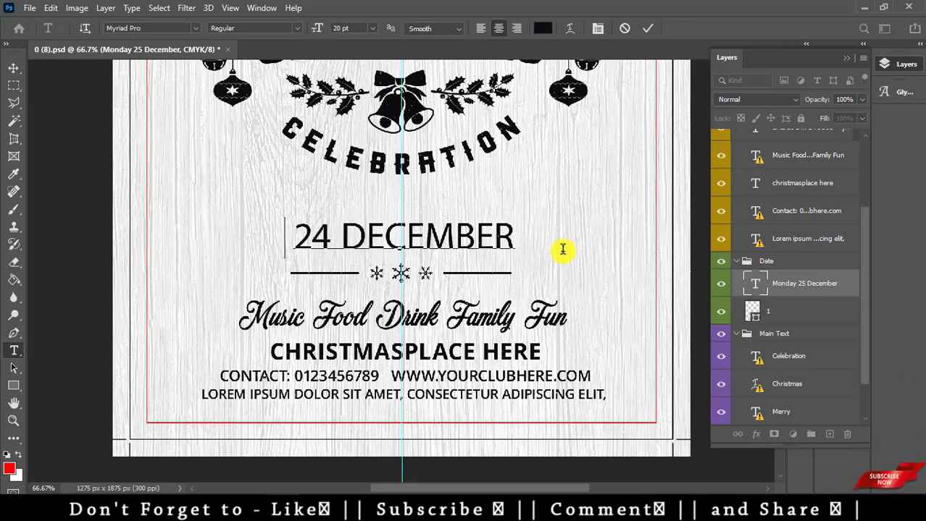
type("SUNDA ")
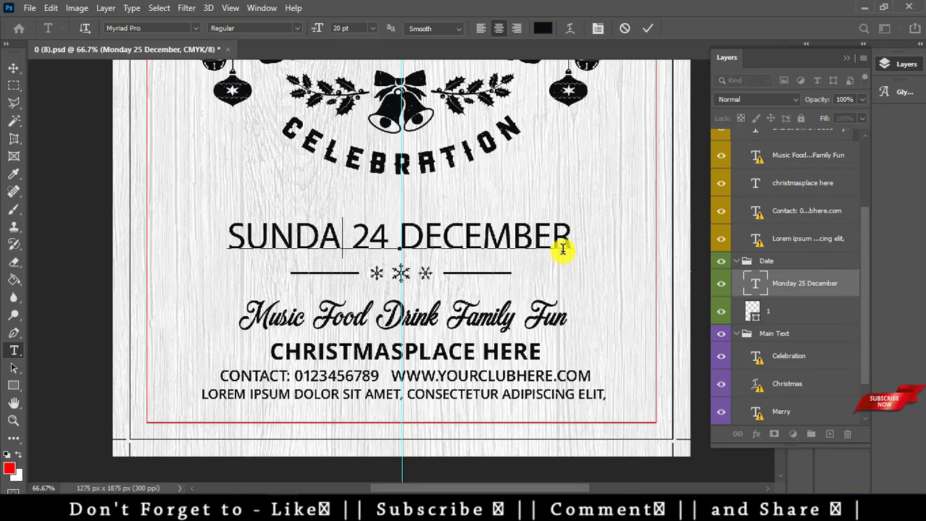
type("Y")
key("ctrl+Return")
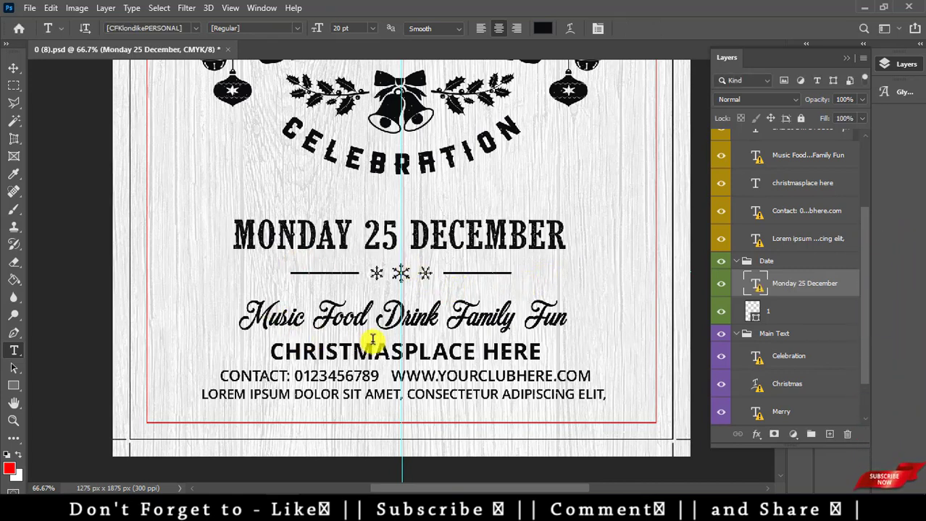
- Replace the CHRISTMASPLACE HERE line with the BALAJI DIGITAL STUDIO name
left_click(536, 352)
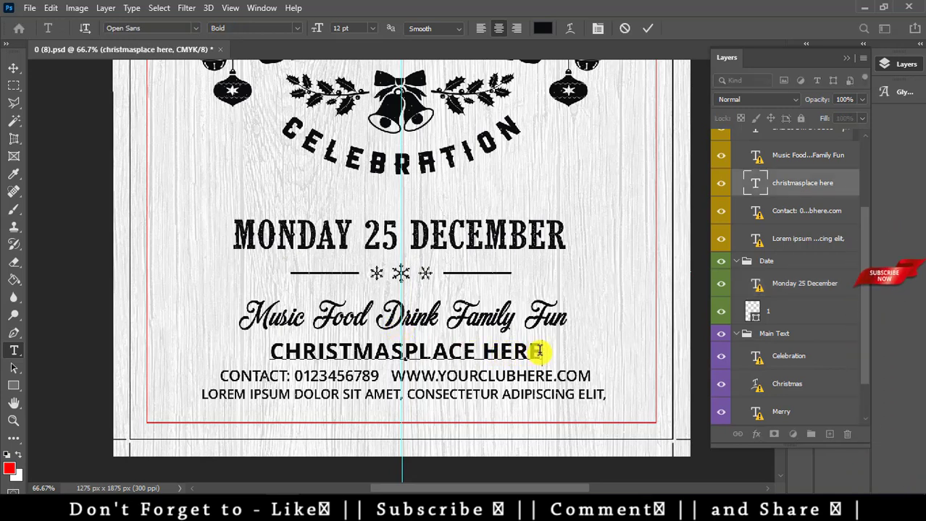
key("BackSpace")
key("BackSpace")
key("BackSpace")
key("BackSpace")
key("BackSpace")
key("BackSpace")
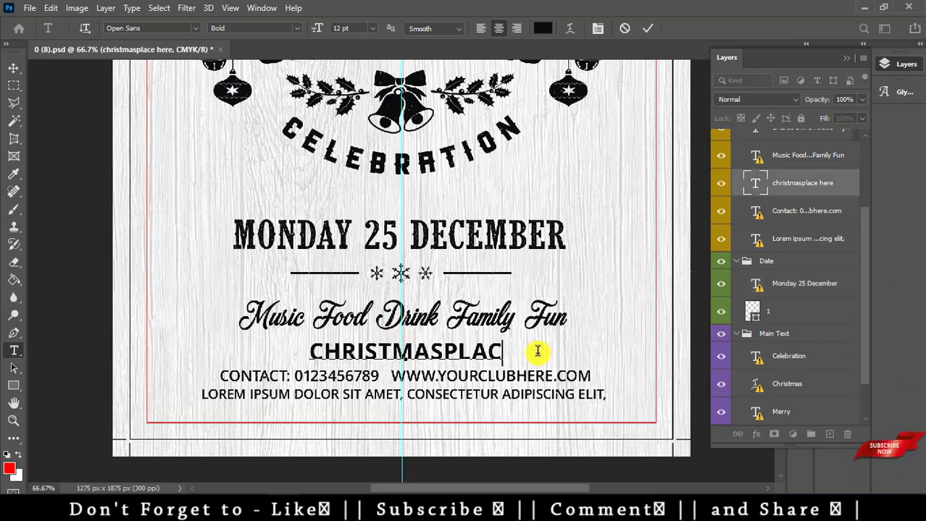
key("BackSpace")
key("BackSpace")
key("BackSpace")
key("BackSpace")
key("BackSpace")
key("BackSpace")
key("BackSpace")
key("BackSpace")
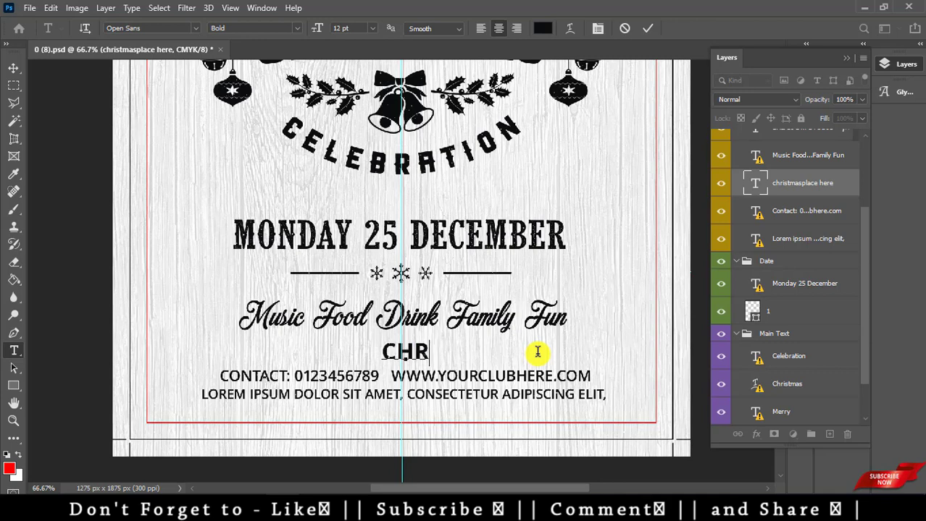
type("BA")
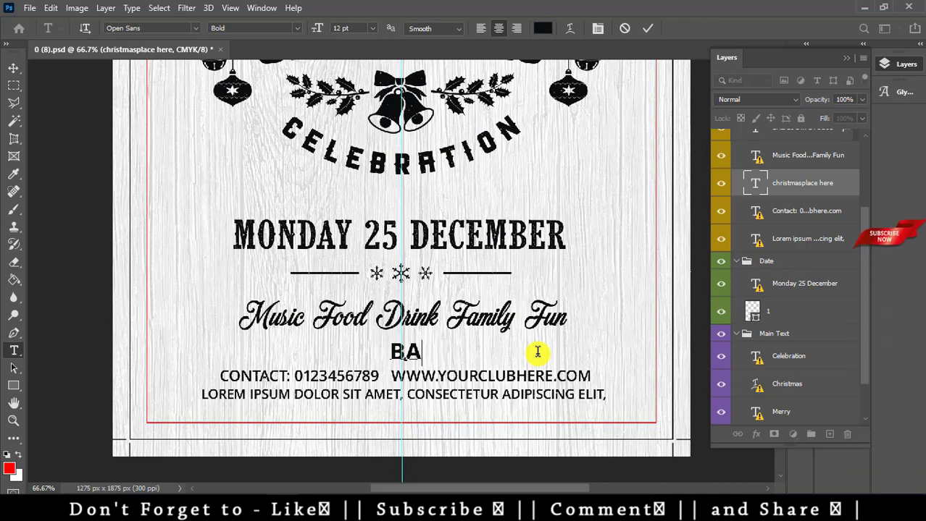
type("LAJI")
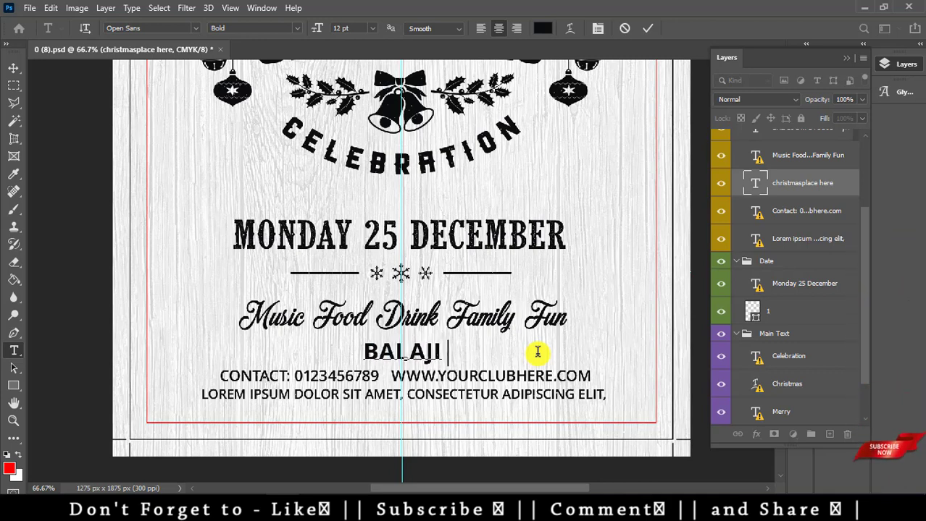
type("DJ")
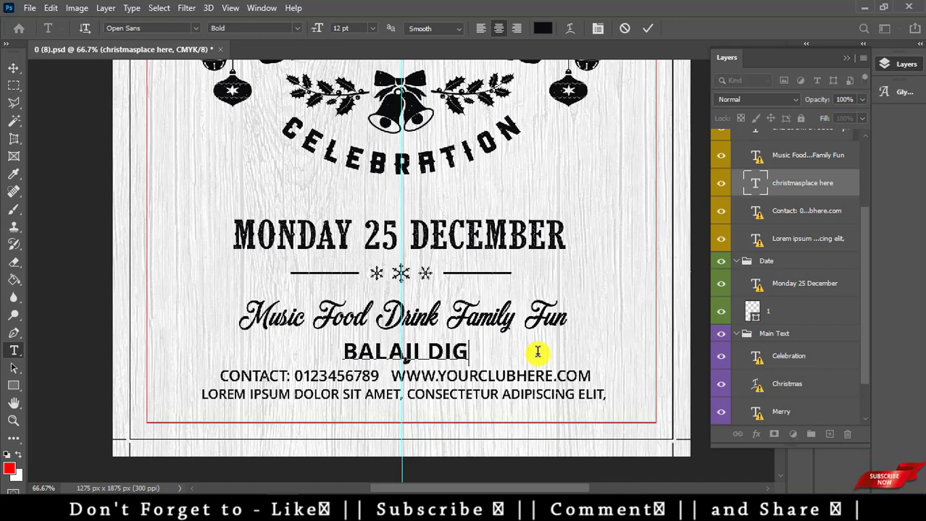
type("L")
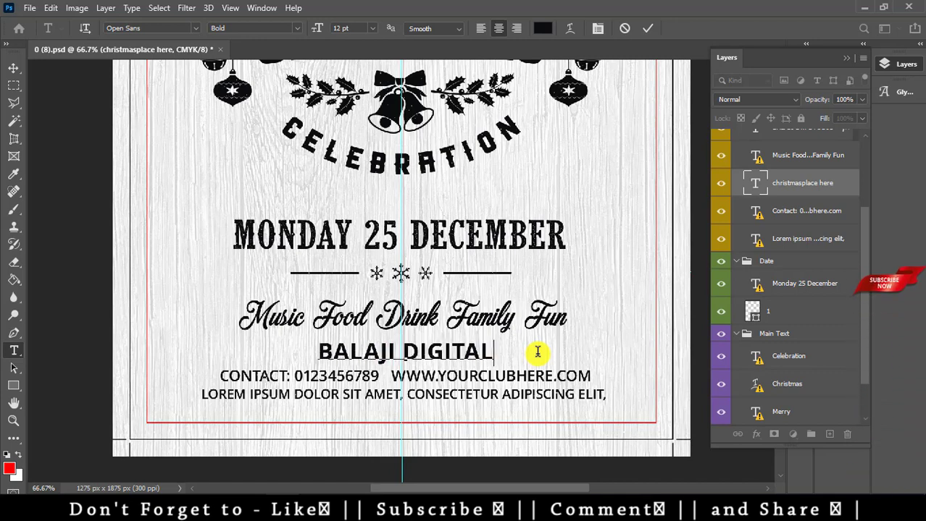
type(" STUD")
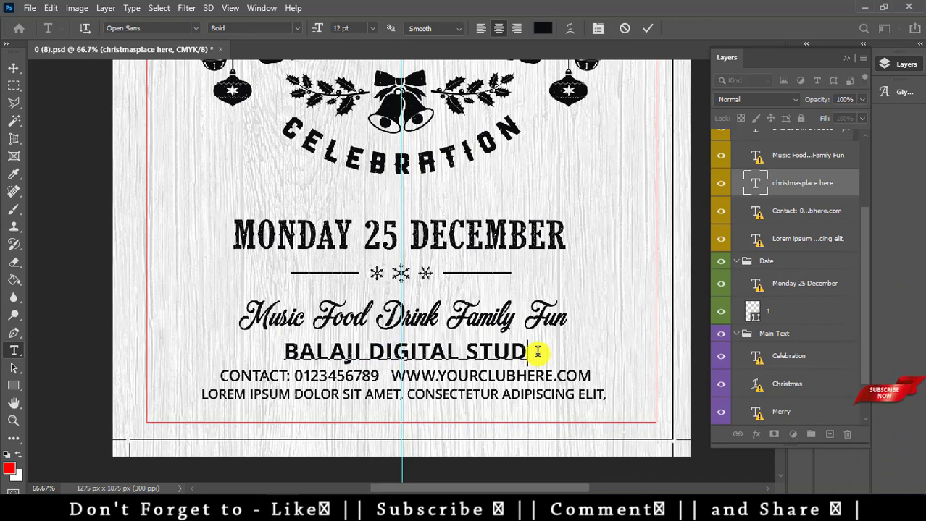
type("IO")
key("ctrl+Return")
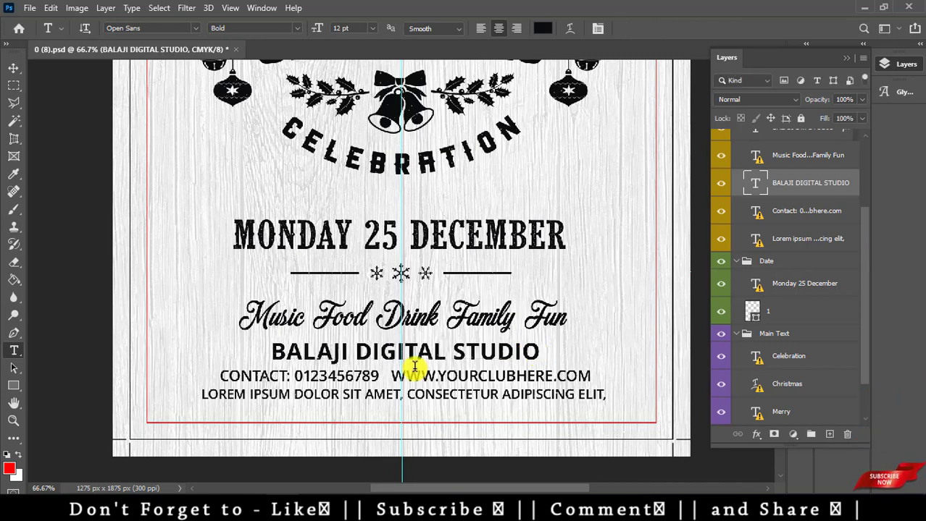
left_click(377, 376)
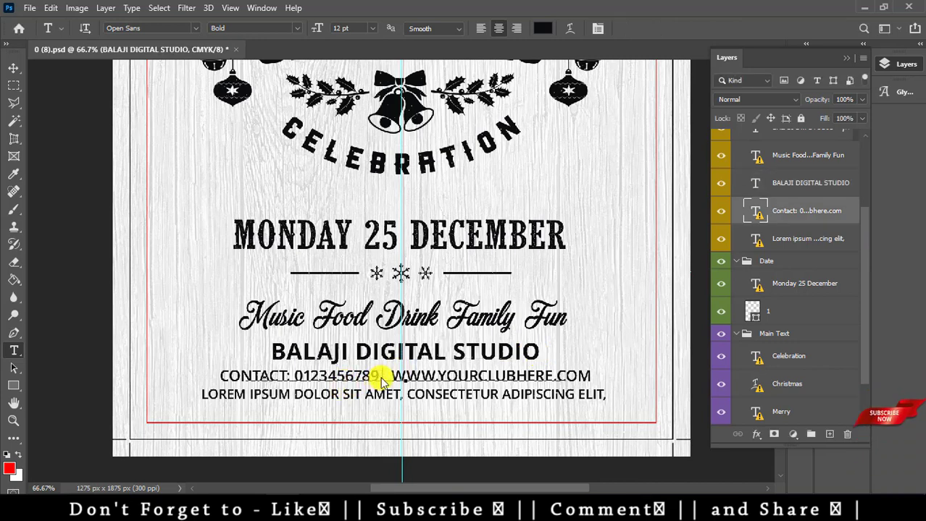
left_click(556, 249)
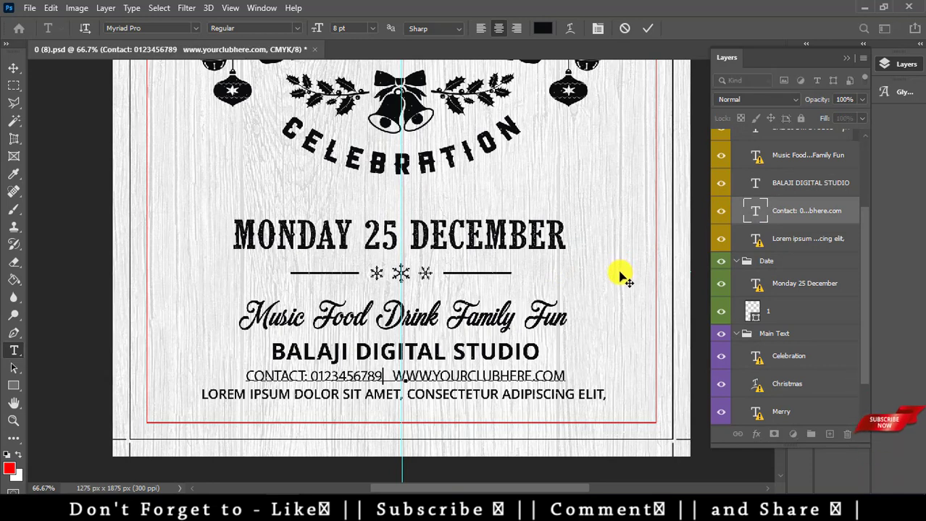
key("BackSpace")
key("BackSpace")
key("BackSpace")
key("BackSpace")
key("BackSpace")
key("BackSpace")
key("BackSpace")
key("BackSpace")
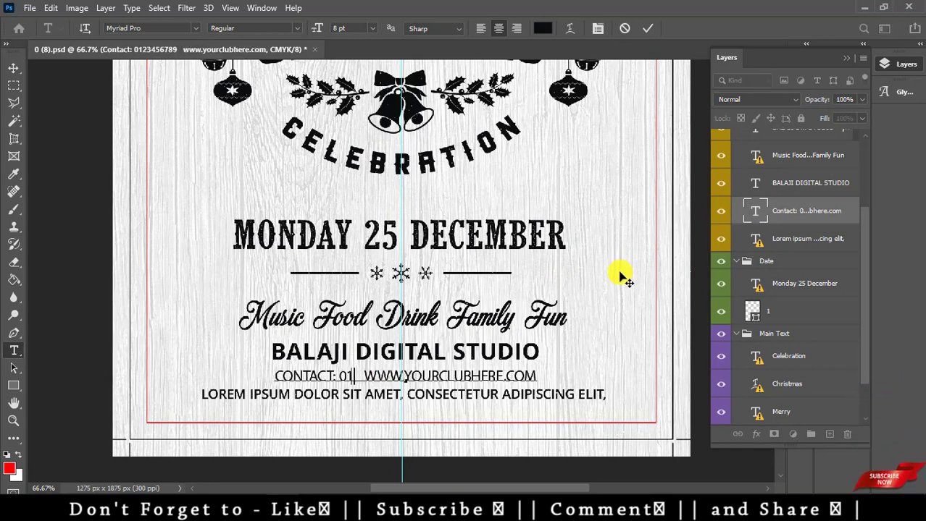
key("BackSpace")
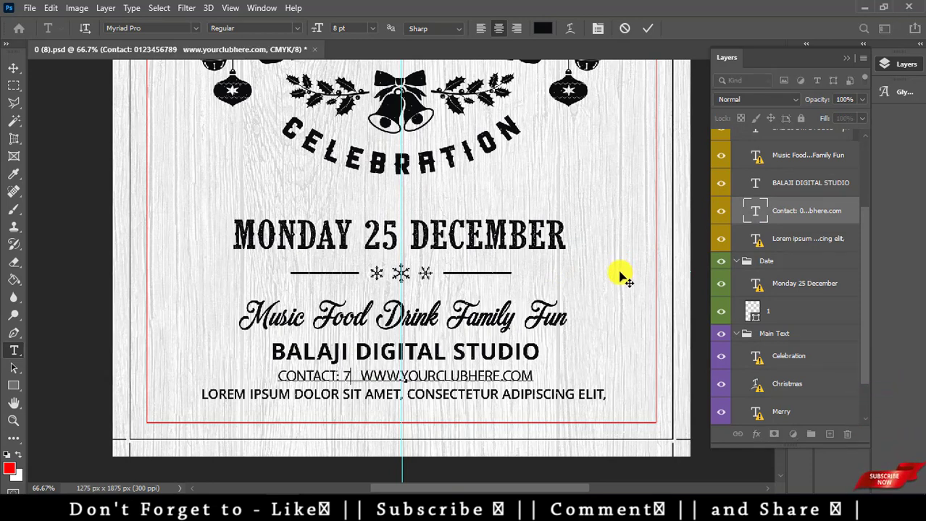
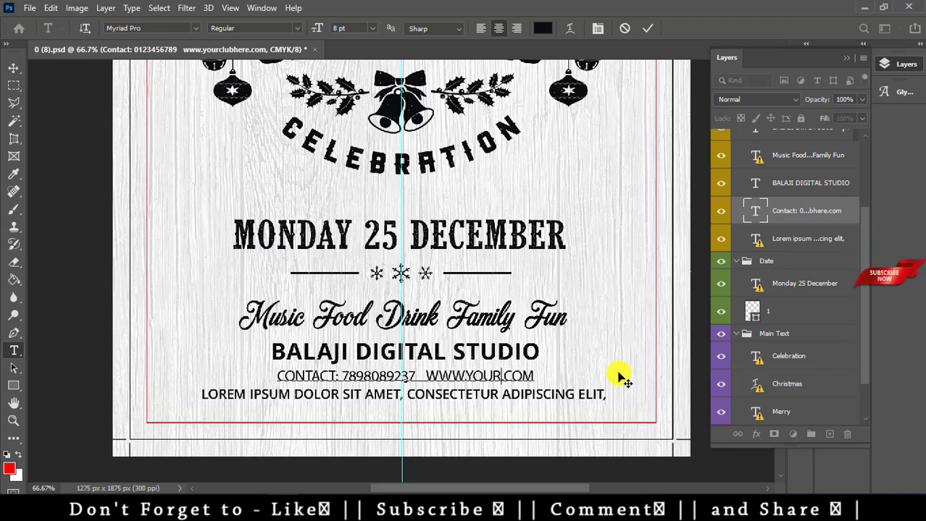
type("F")
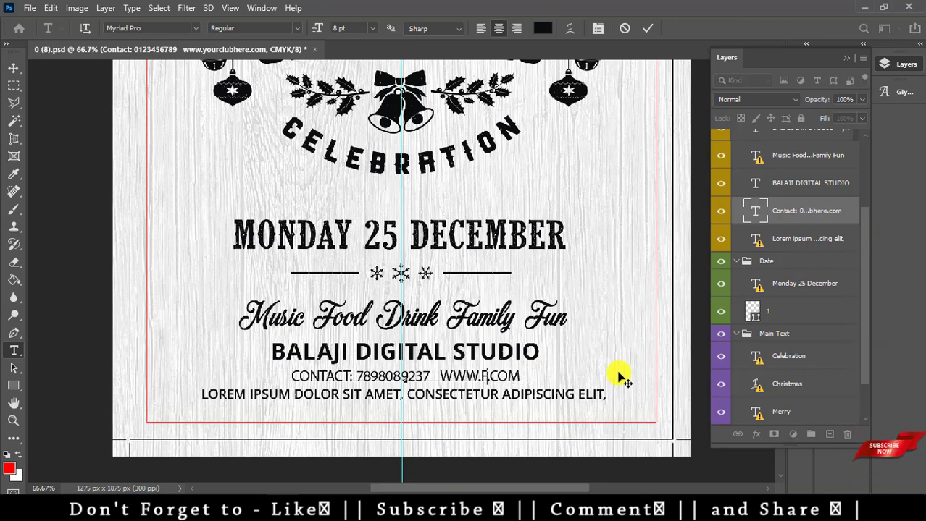
type("REEFX")
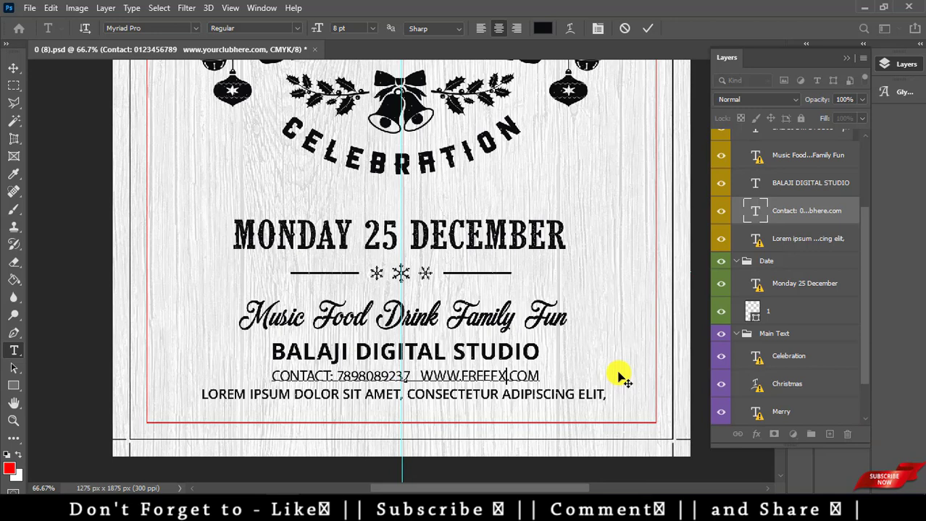
type("4U")
key("ctrl+Return")
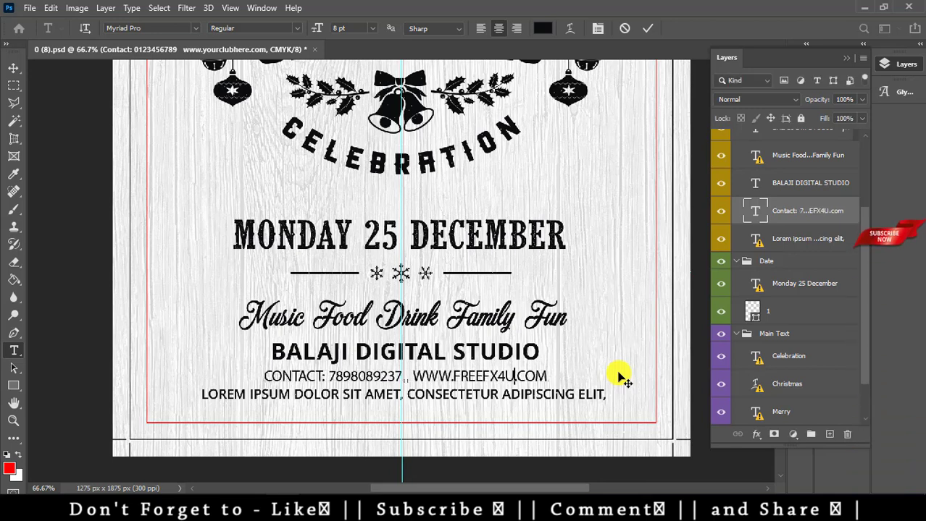
- Select the whole contact line and make it Bold
left_click_drag(545, 376, 263, 377)
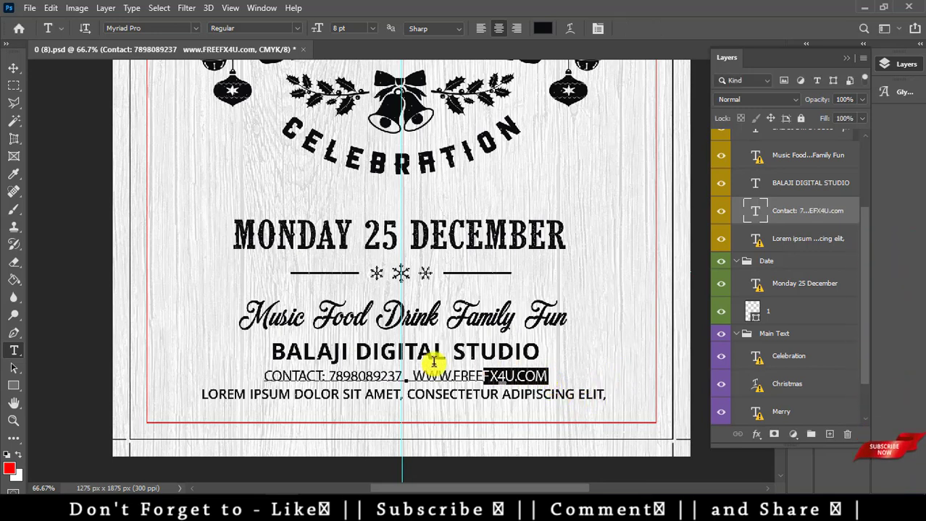
left_click(297, 28)
left_click(243, 138)
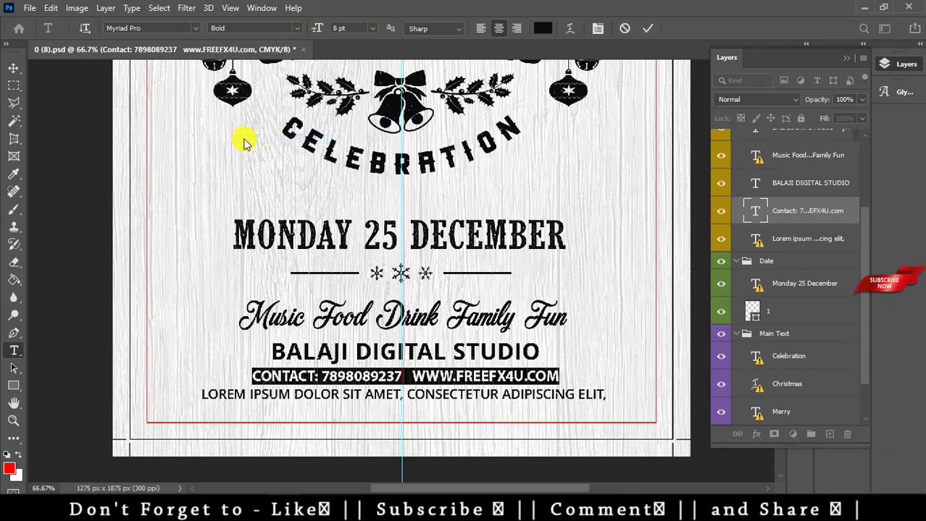
key("ctrl+Return")
- Zoom out, then select and nudge the left pine branch layer
key("ctrl+minus")
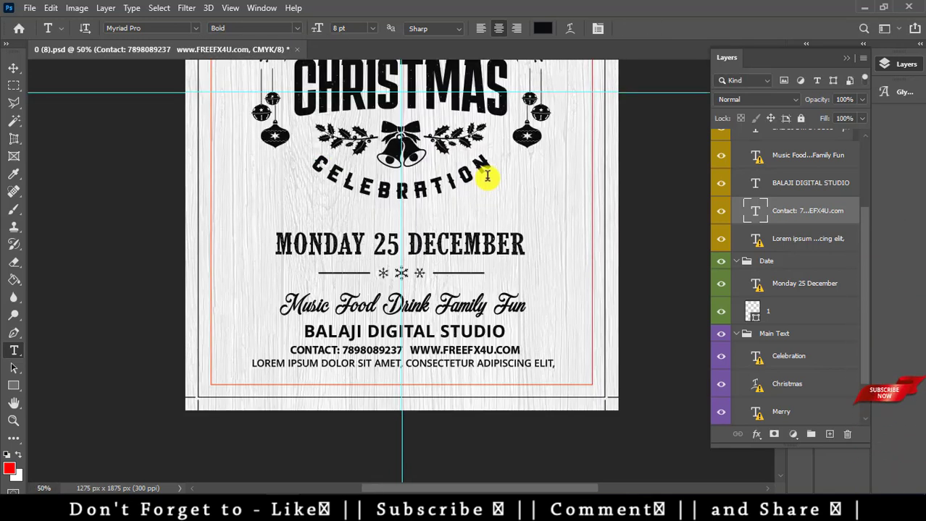
key("ctrl+minus")
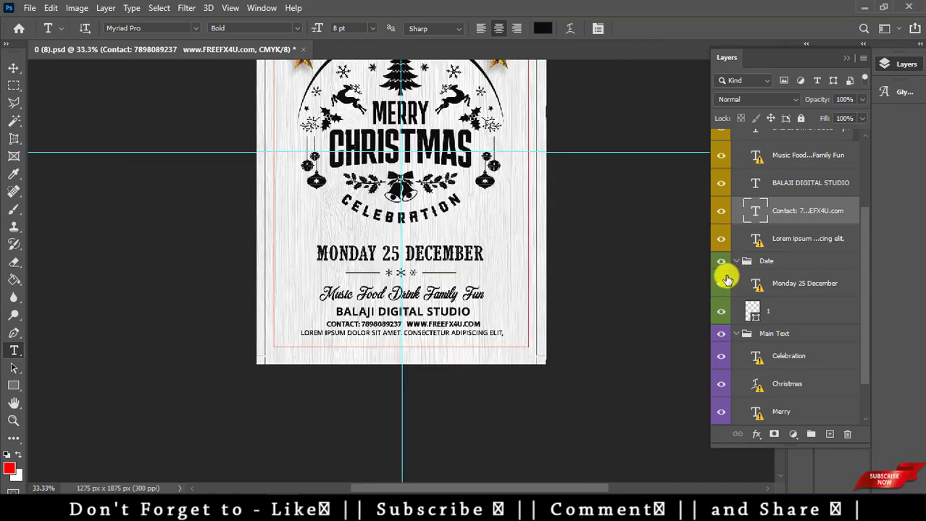
scroll(494, 268, "up", 3)
scroll(491, 276, "up", 3)
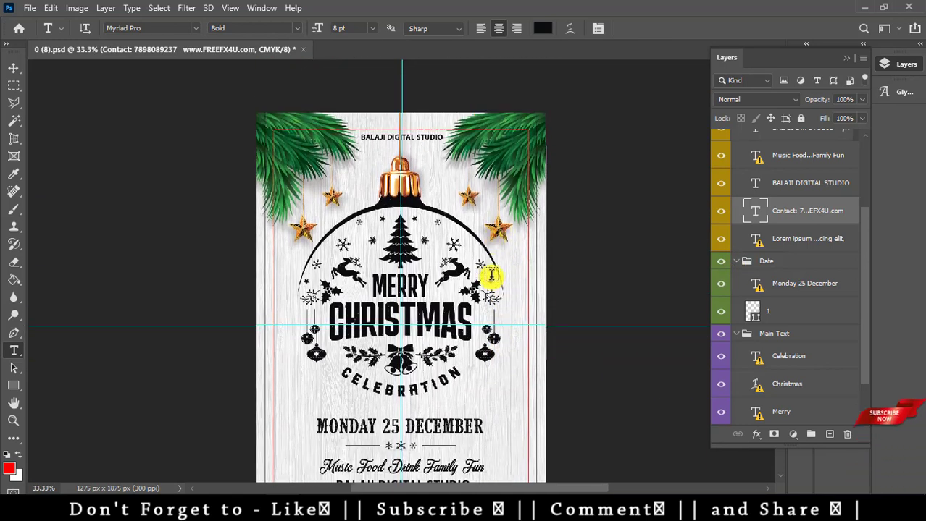
key("v")
right_click(293, 144)
left_click(322, 150)
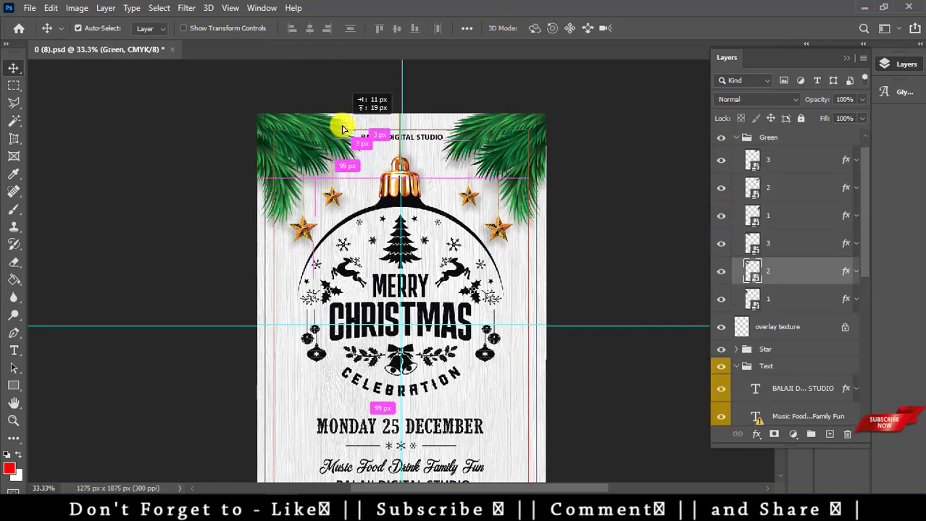
left_click_drag(341, 129, 330, 144)
- Nudge the ornament layer in the Ball group, then select the right pine branch layer
right_click(405, 183)
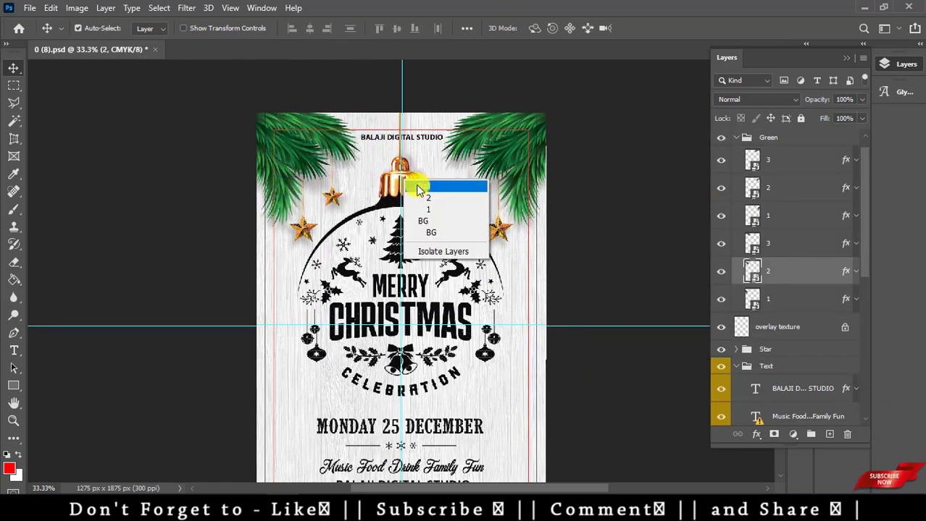
left_click(420, 187)
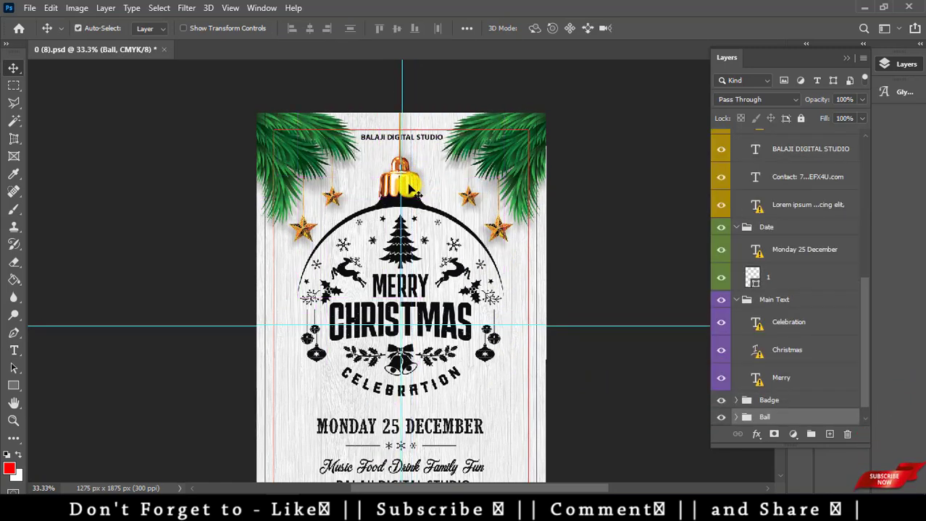
right_click(410, 188)
left_click(421, 196)
left_click_drag(419, 196, 405, 198)
right_click(505, 161)
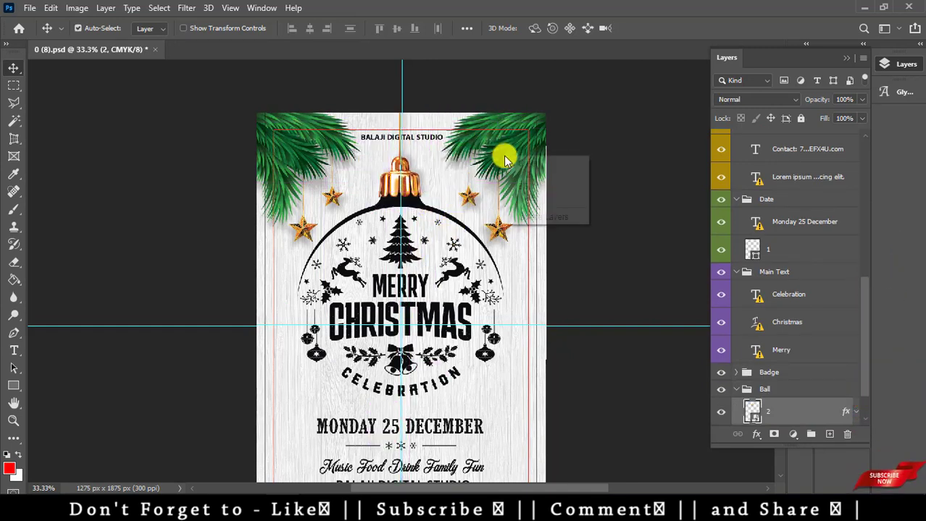
left_click(527, 174)
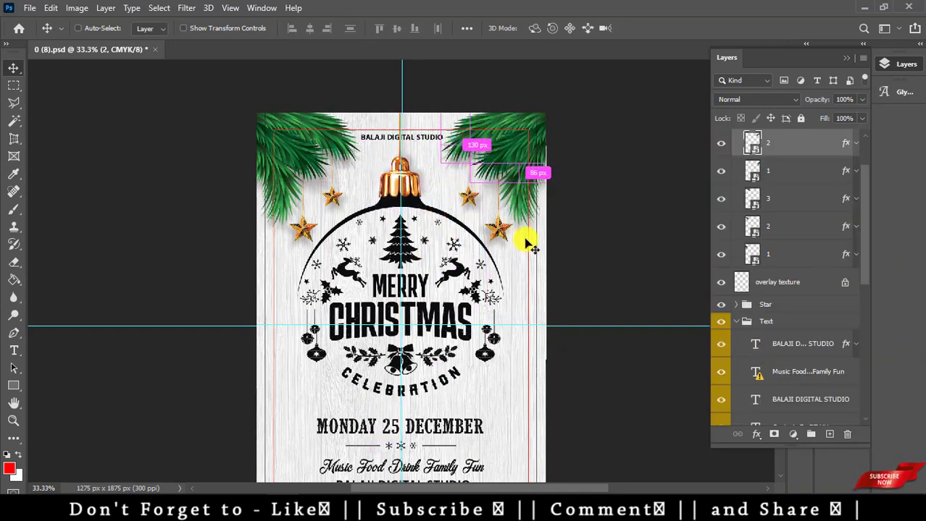
- Toggle the BG group's visibility off and on to check the flyer
scroll(527, 246, "down", 1)
scroll(789, 389, "down", 3)
scroll(765, 406, "down", 3)
scroll(753, 407, "down", 3)
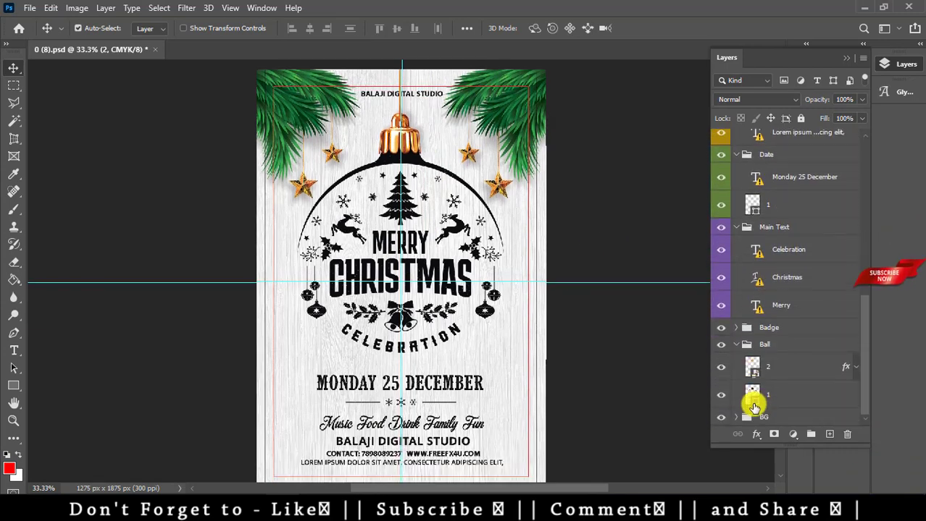
left_click(721, 419)
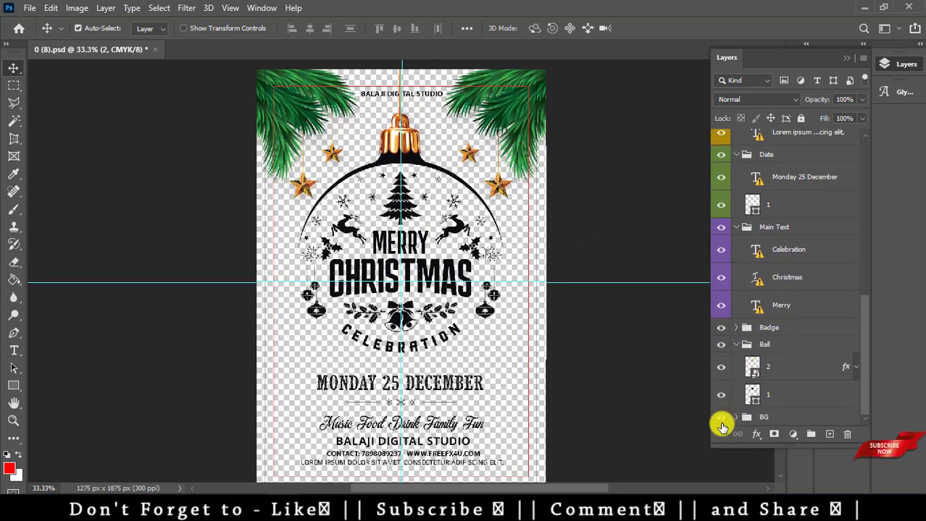
left_click(721, 419)
- Save the flyer as JPEG 0 (8), replacing the existing file, and close without saving the PSD
key("ctrl+shift+s")
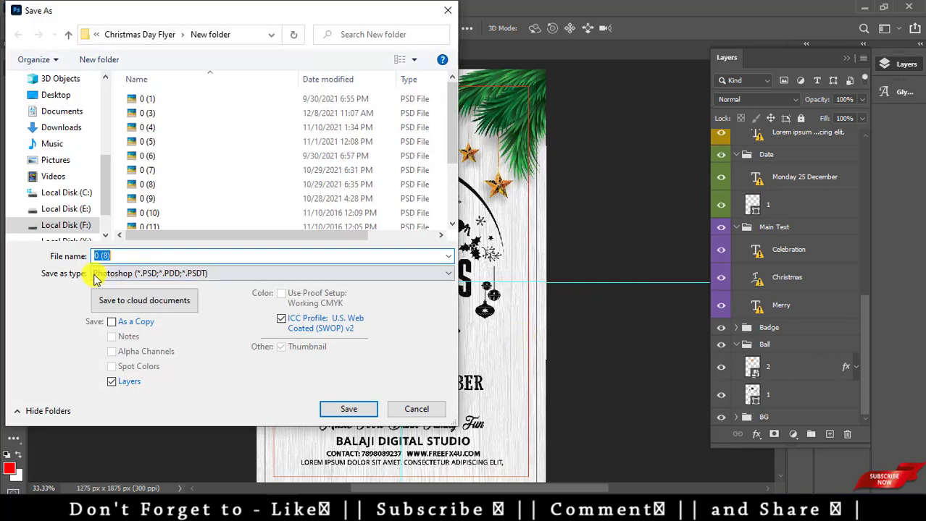
left_click(116, 273)
left_click(138, 338)
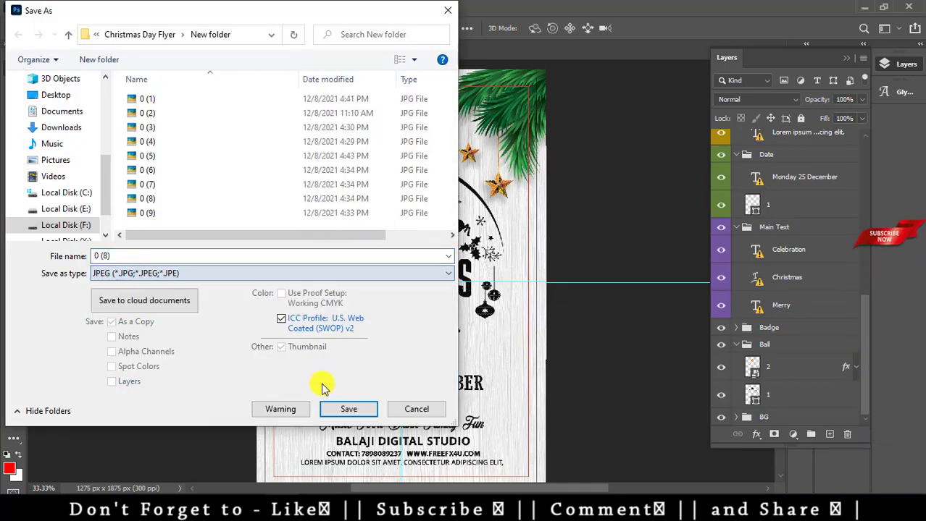
left_click(346, 409)
left_click(496, 254)
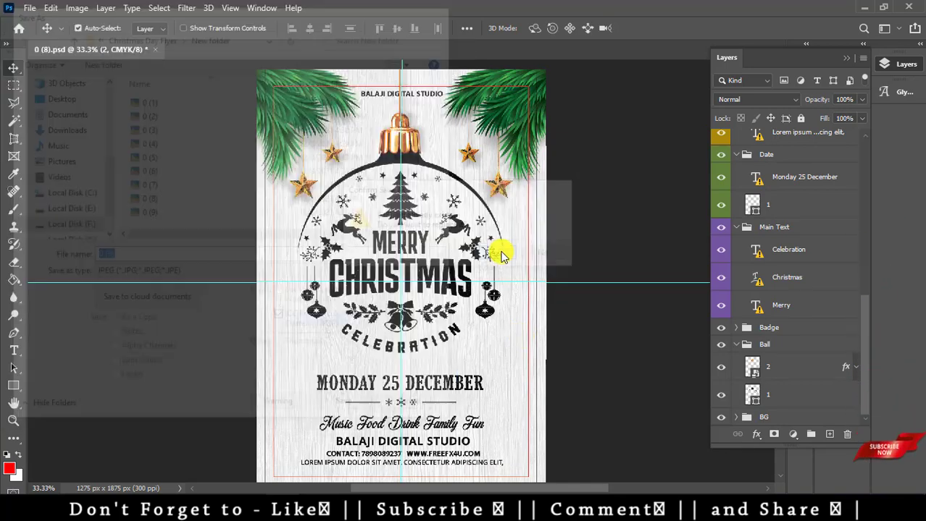
left_click(540, 109)
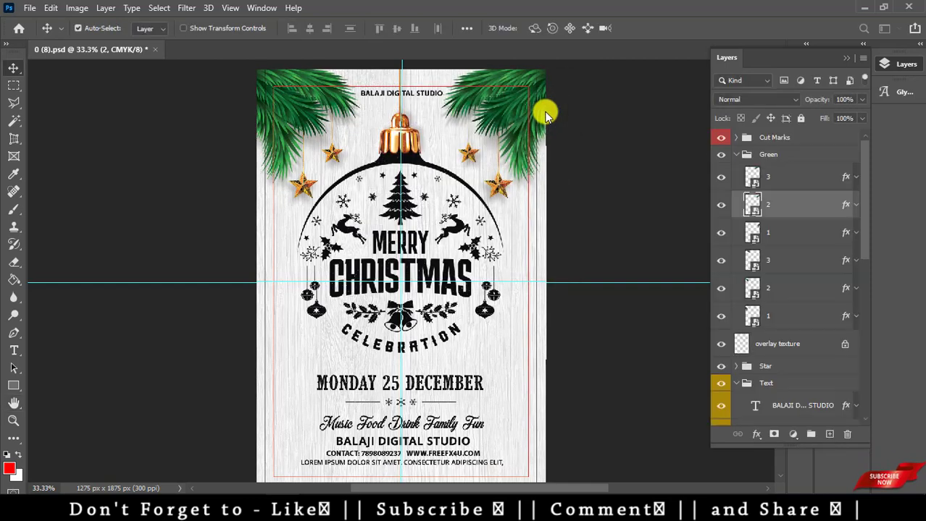
left_click(154, 49)
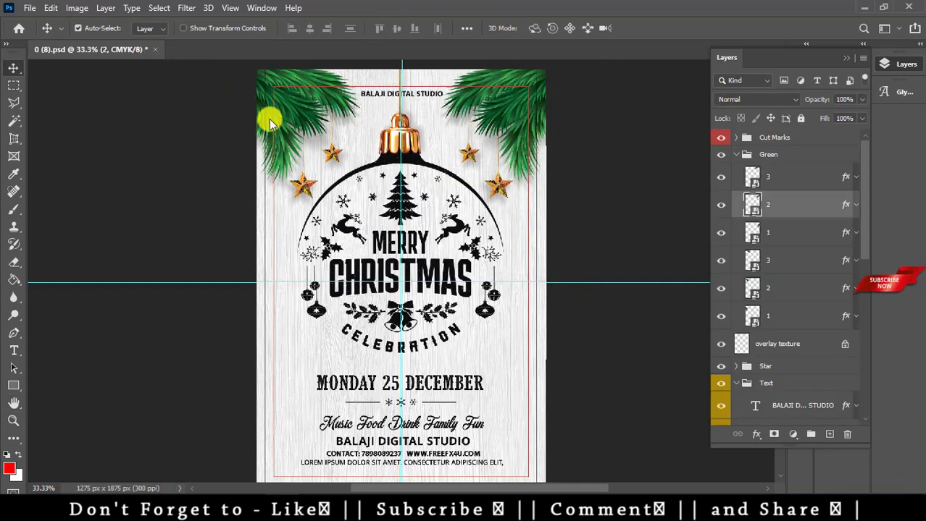
left_click(457, 195)
- Drag 0 (16).psd from the New folder into Photoshop to open it
left_click(25, 45)
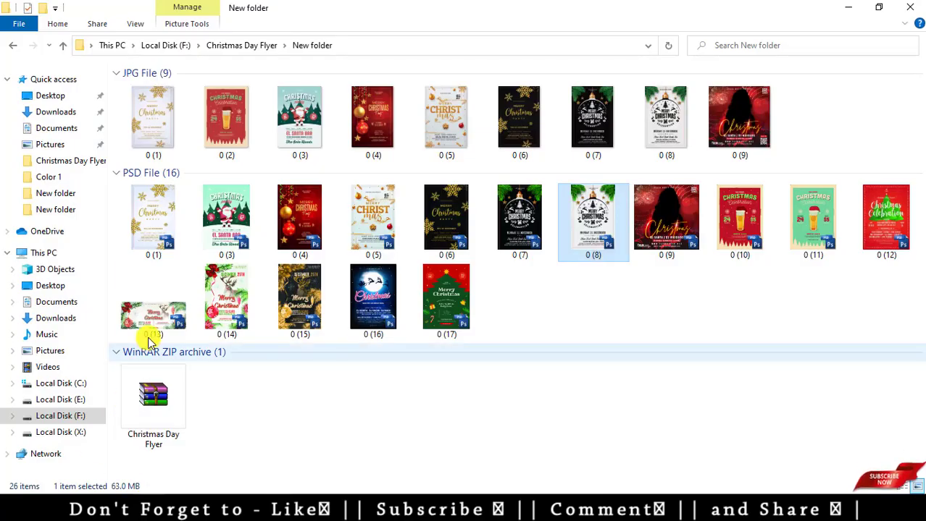
left_click(152, 315)
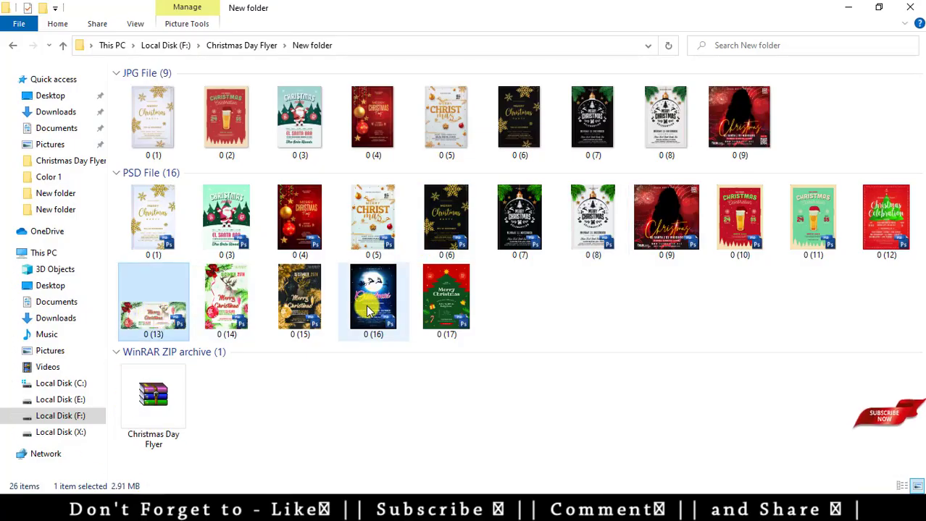
mouse_move(373, 311)
left_mouse_down()
mouse_move(385, 302)
mouse_move(281, 507)
mouse_move(368, 339)
left_mouse_up()
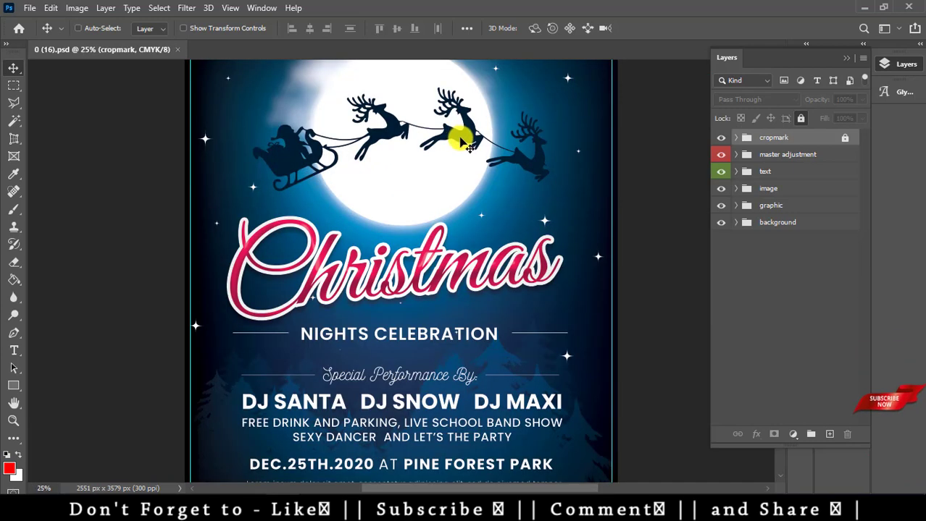
- Replace the YOUR EVENT PRESENT heading with BALAJI DIGITAL STUDIO
scroll(444, 142, "up", 1)
scroll(449, 163, "up", 2)
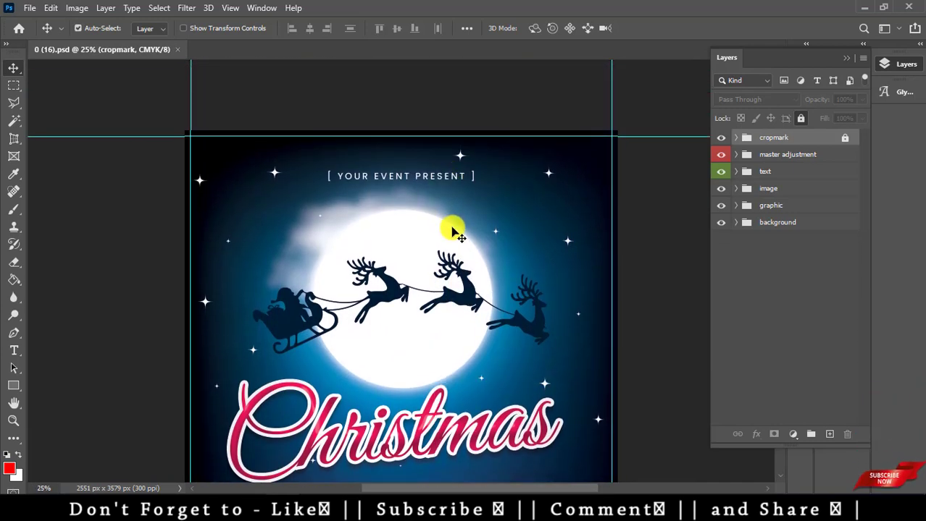
scroll(451, 231, "up", 1)
key("t")
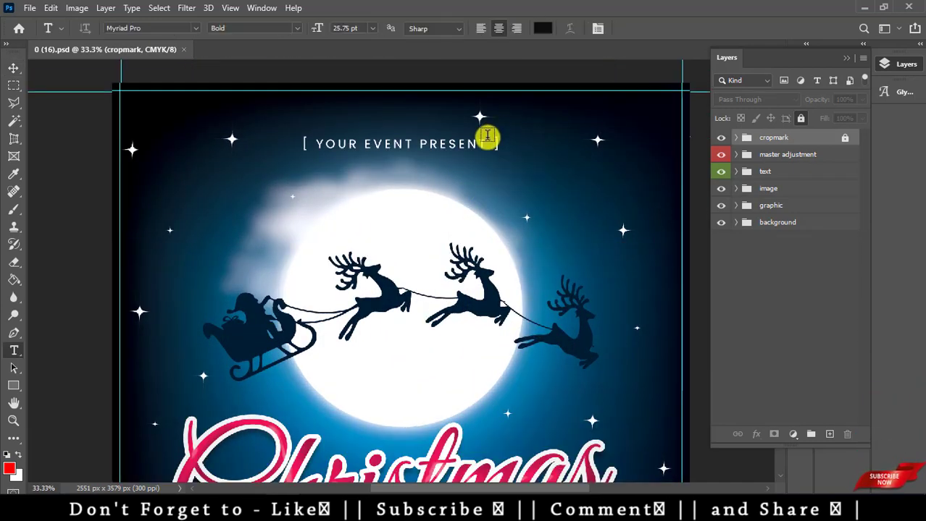
left_click(482, 144)
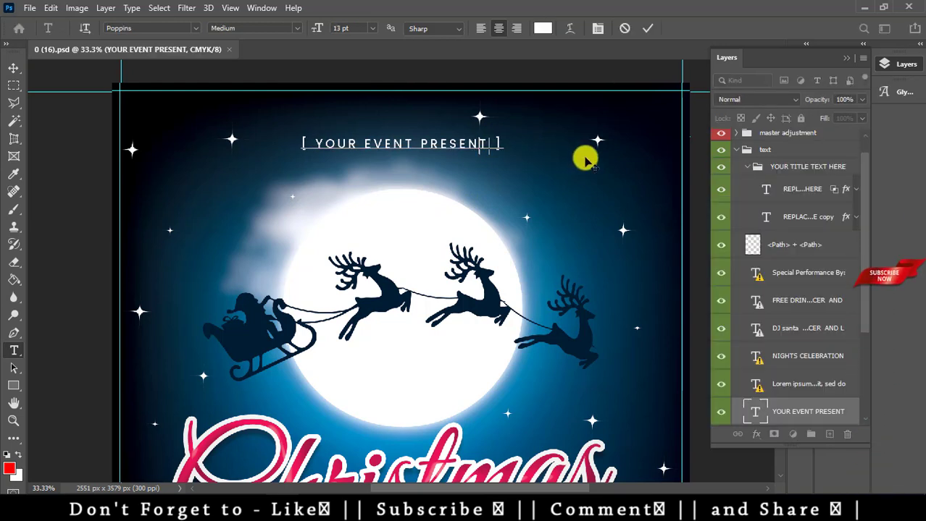
key("BackSpace")
key("BackSpace")
key("BackSpace")
key("BackSpace")
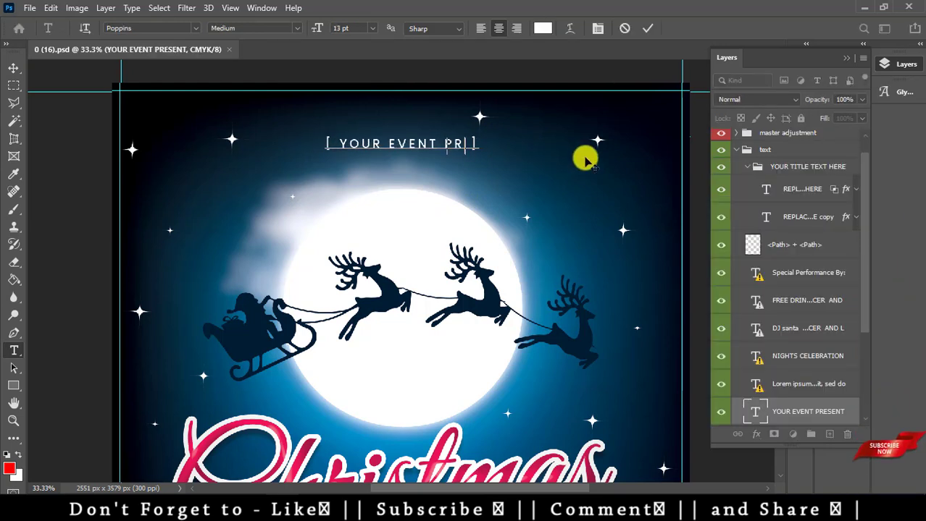
key("BackSpace")
key("BackSpace")
key("BackSpace")
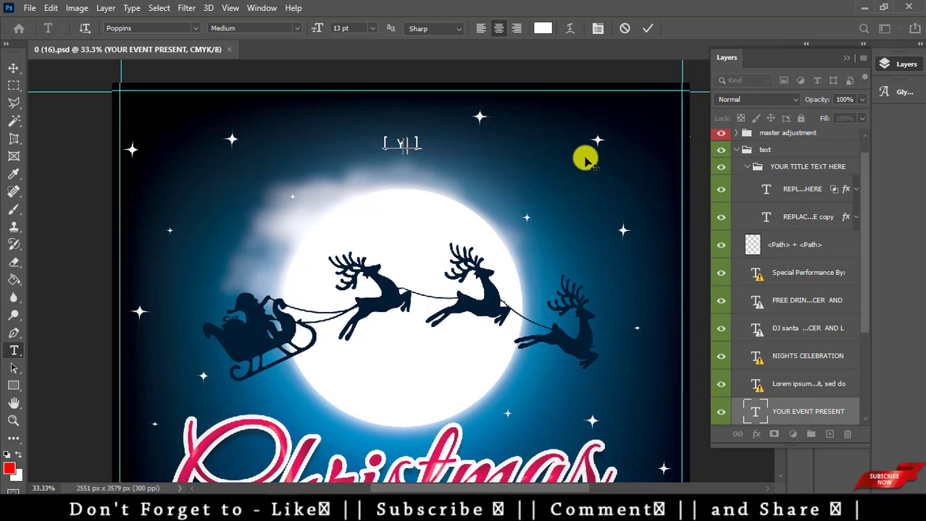
type("BA")
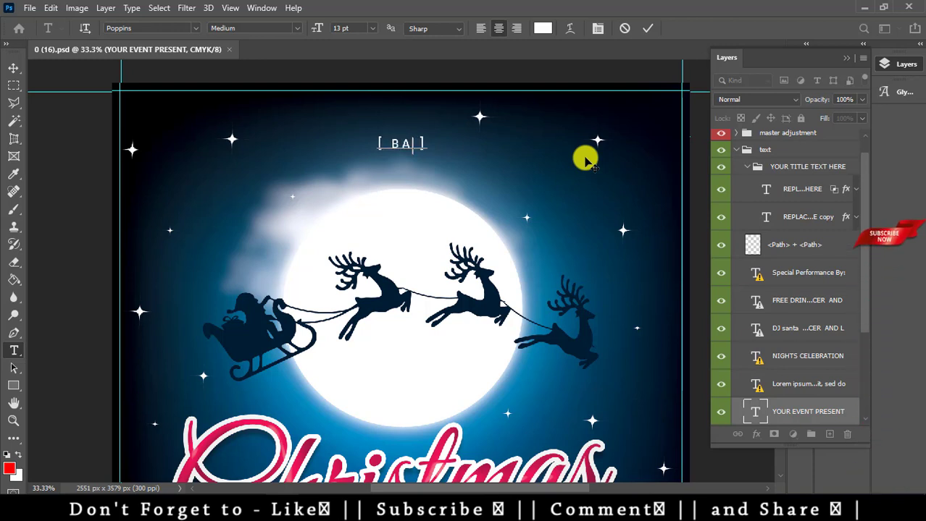
type("LAJI ")
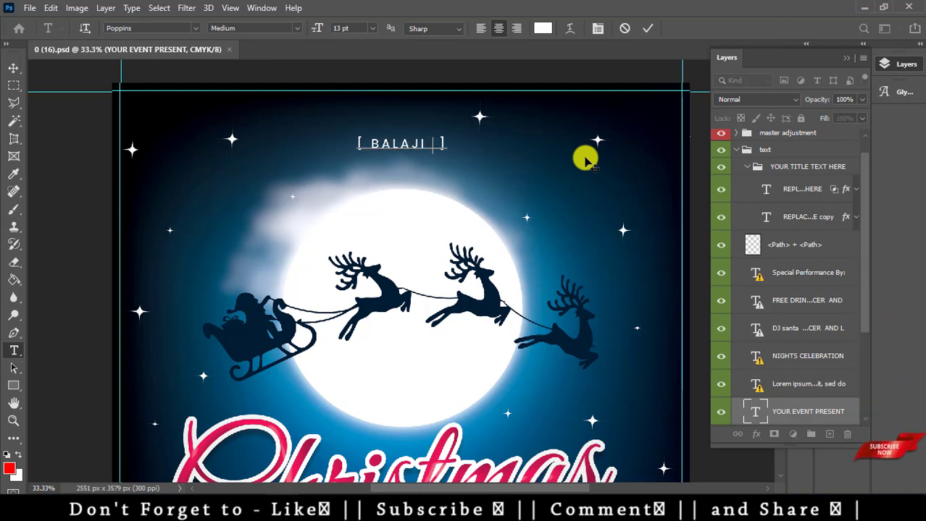
type("DIGITAL")
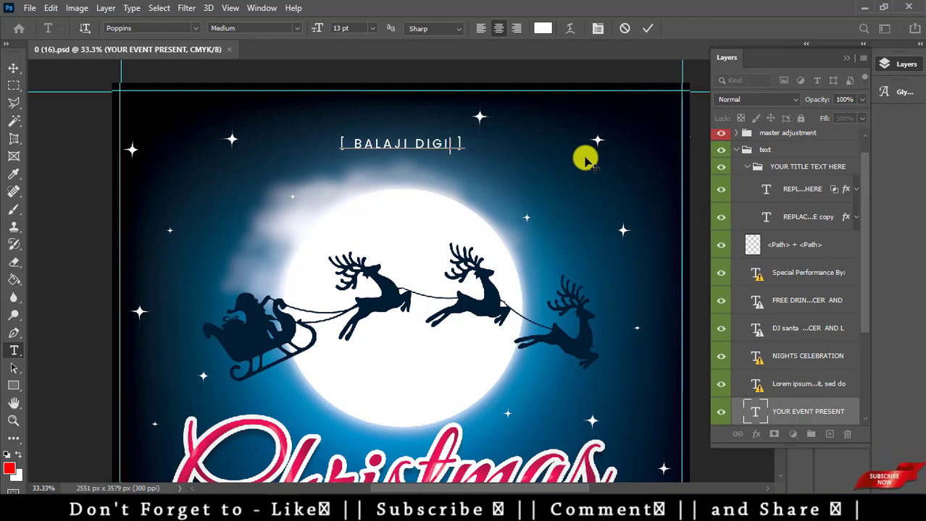
type(" S")
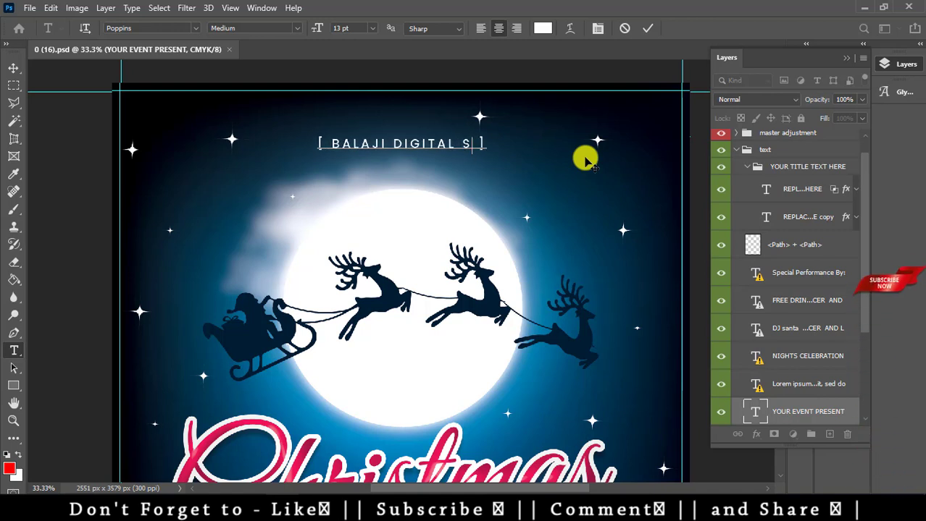
type("T")
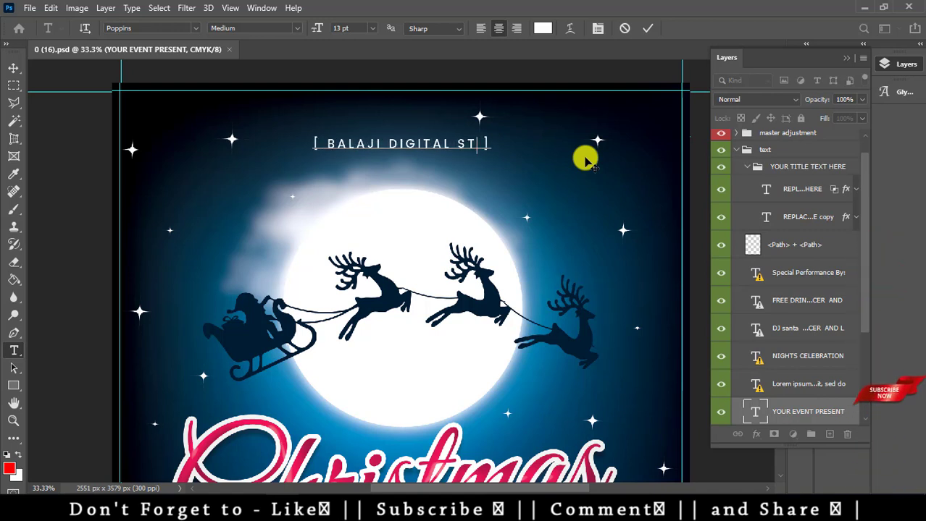
type("UDIO")
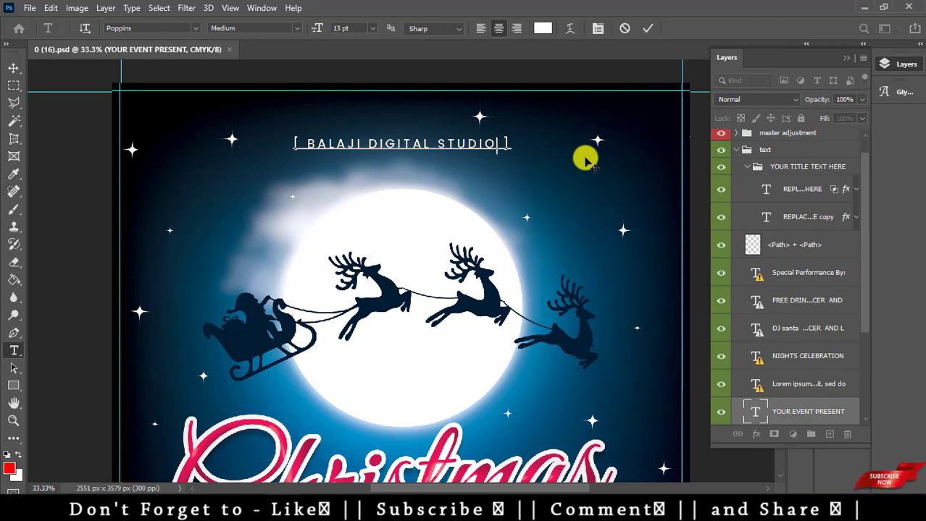
key("ctrl+Return")
- Undo an accidental deletion in the Christmas title so it stays intact
scroll(617, 200, "down", 3)
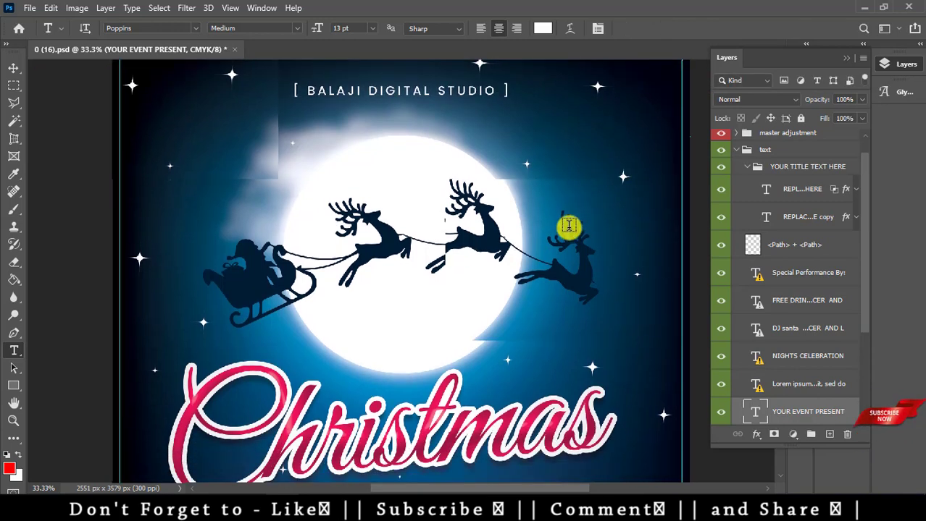
scroll(563, 220, "down", 1)
scroll(563, 239, "down", 2)
scroll(533, 235, "down", 1)
left_click(599, 307)
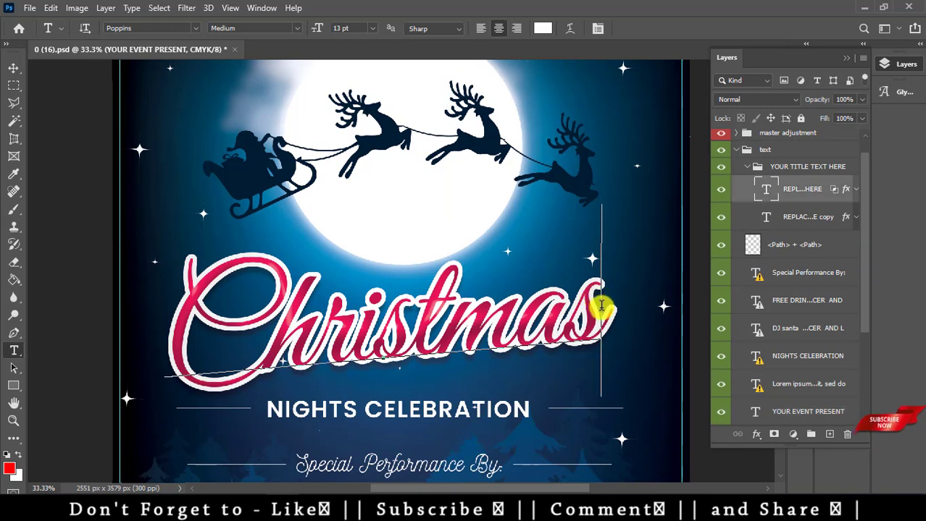
key("BackSpace")
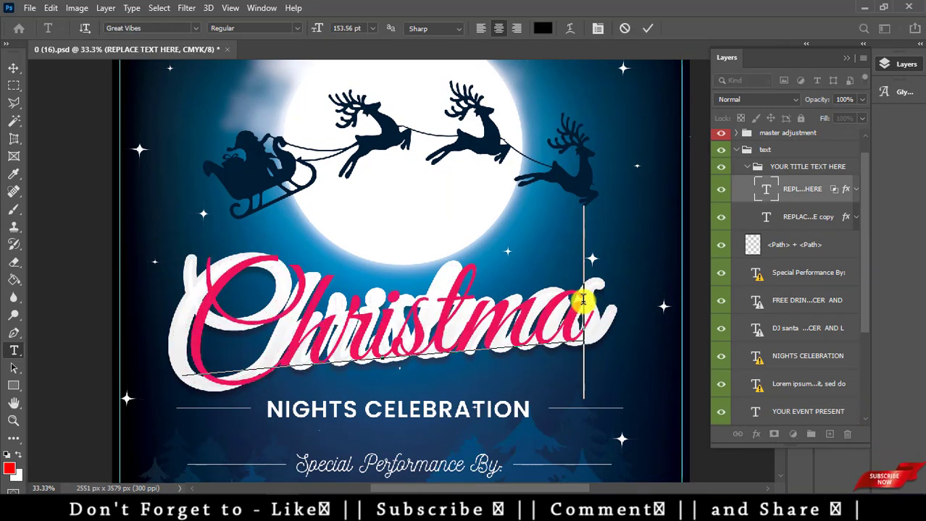
key("BackSpace")
key("BackSpace")
key("BackSpace")
key("BackSpace")
key("BackSpace")
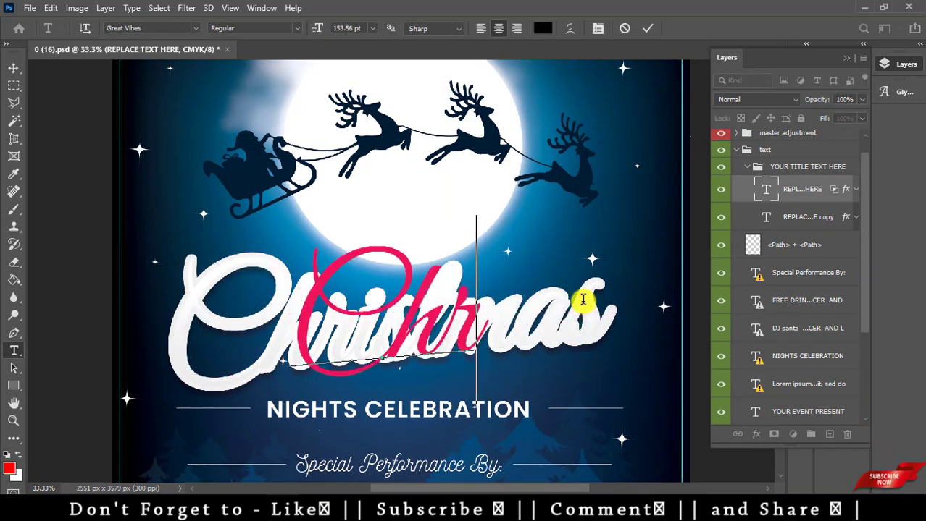
key("BackSpace")
key("BackSpace")
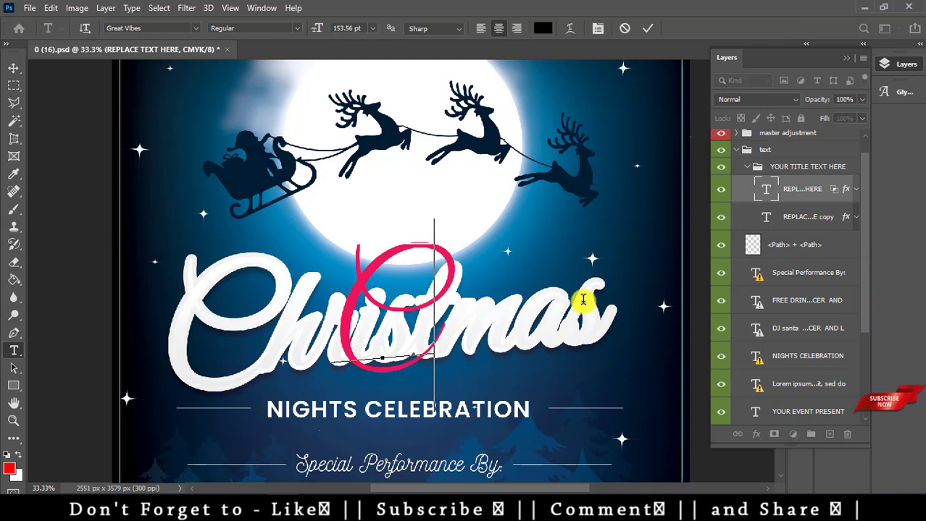
key("ctrl+Return")
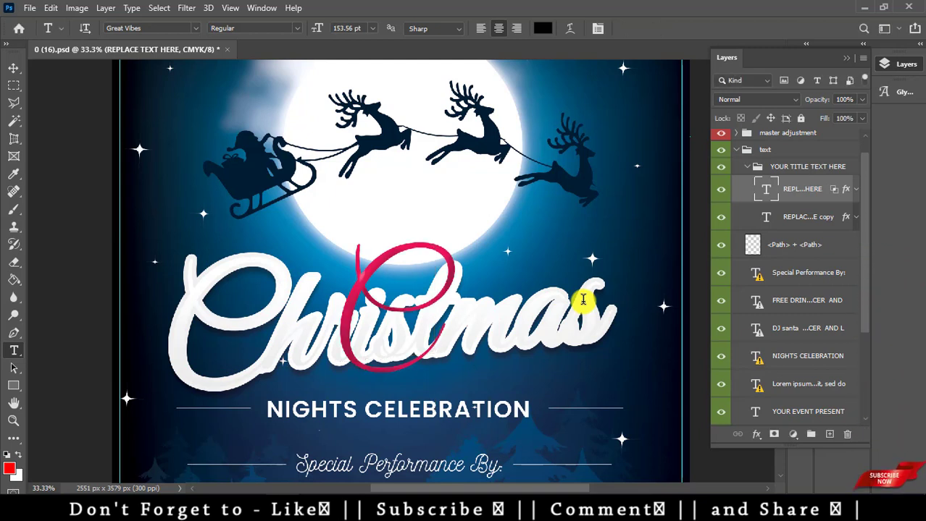
key("ctrl+z")
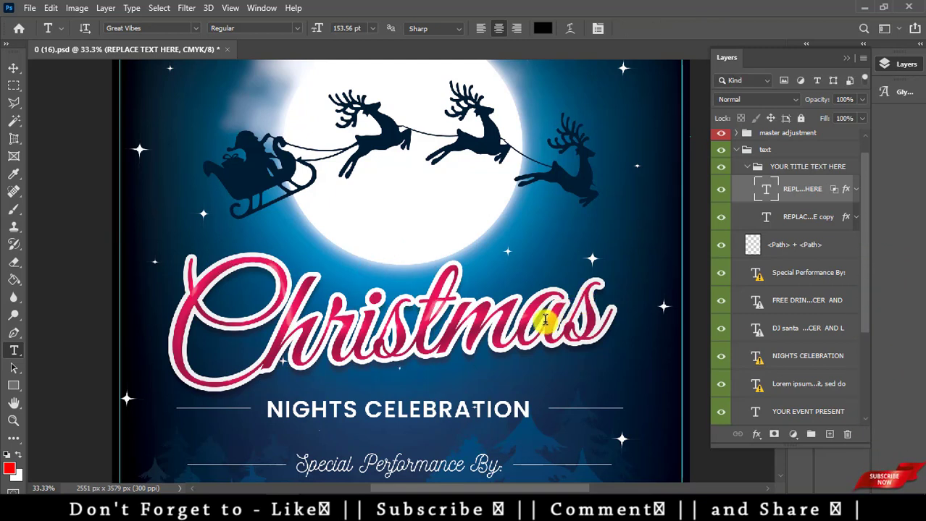
scroll(544, 321, "down", 2)
scroll(497, 341, "down", 3)
scroll(497, 345, "down", 3)
scroll(374, 310, "down", 2)
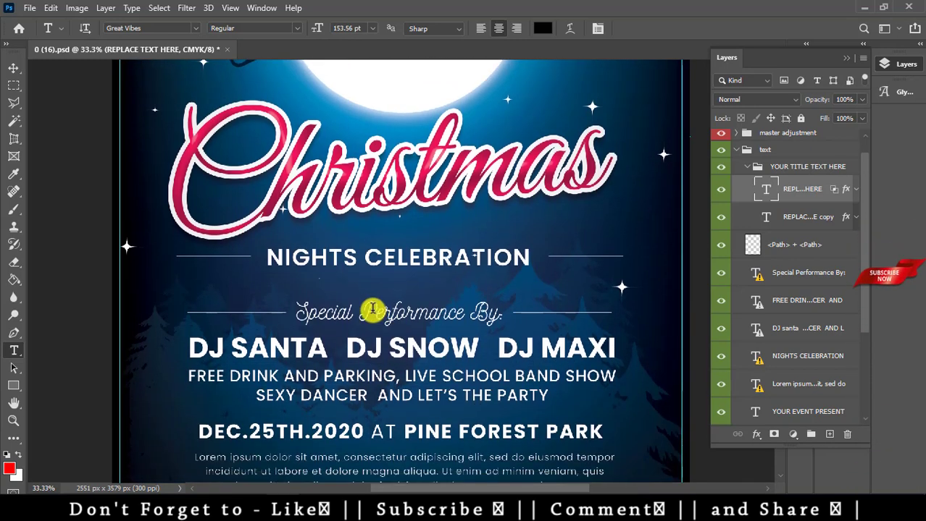
scroll(373, 309, "down", 3)
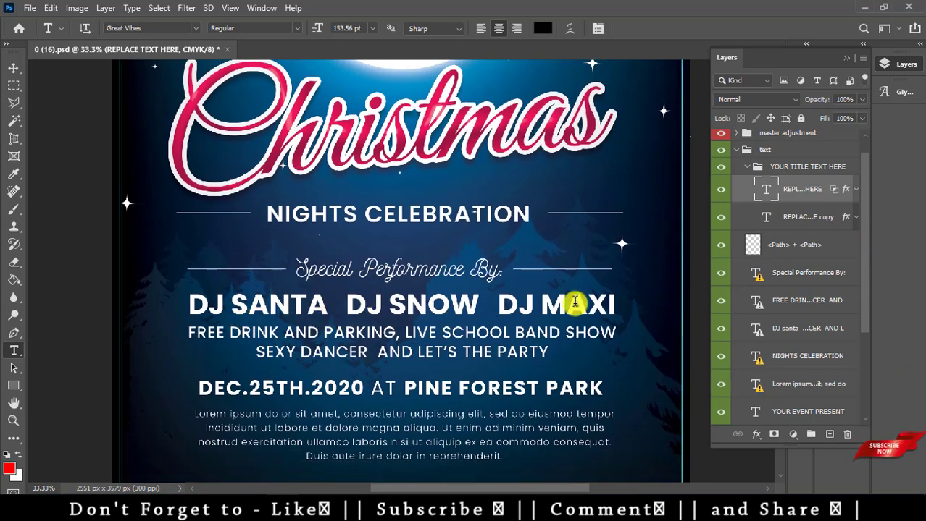
- Change the DJ names line under Special Performance By to BALAJI DIGITAL STUDIO
left_click(614, 308)
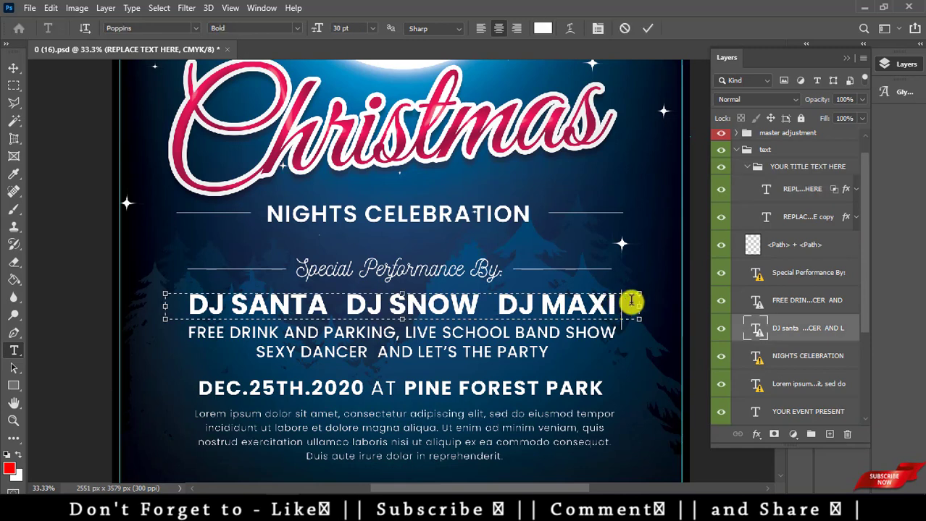
key("BackSpace")
key("BackSpace")
key("BackSpace")
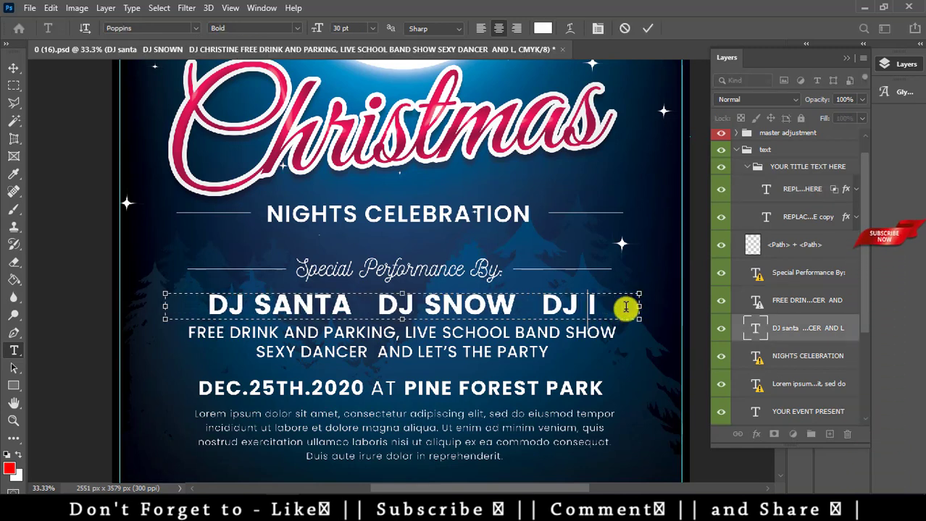
key("BackSpace")
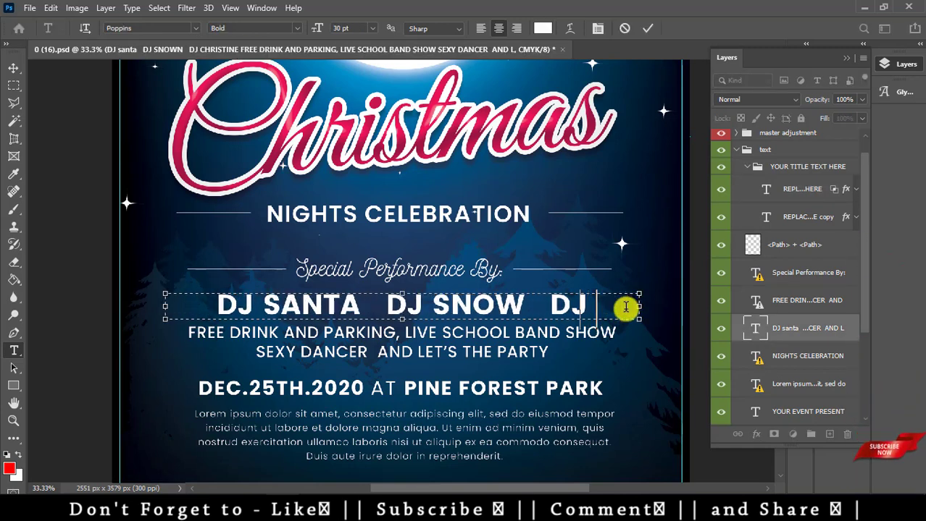
key("BackSpace")
key("BackSpace")
key("BackSpace")
key("BackSpace")
key("BackSpace")
key("BackSpace")
key("BackSpace")
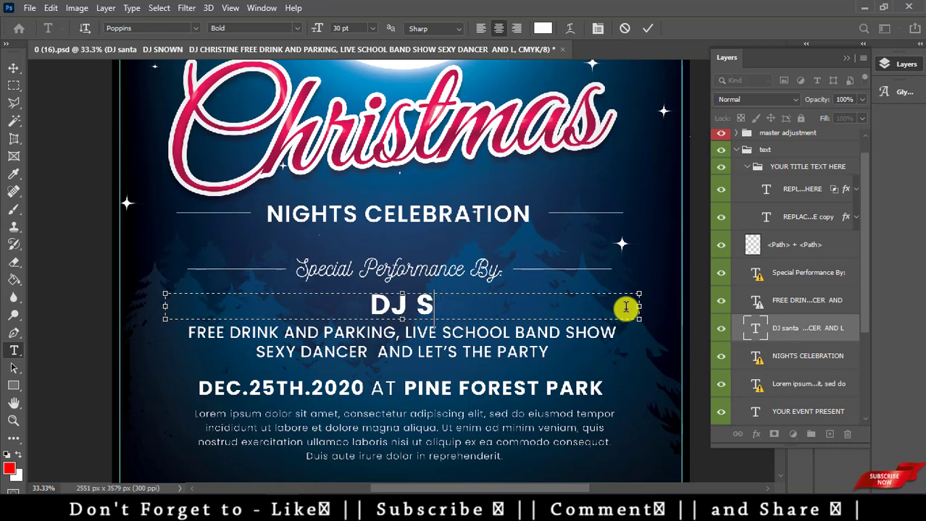
type("B")
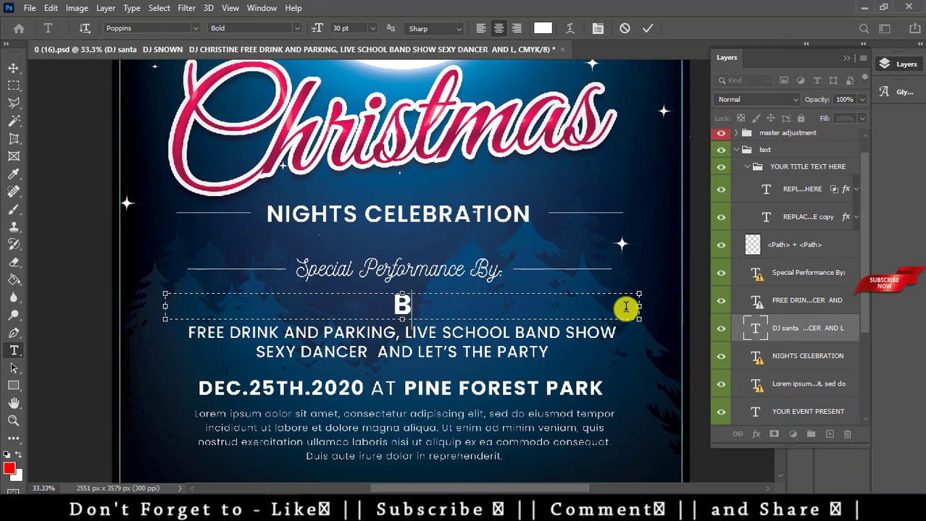
type("ALAJI ")
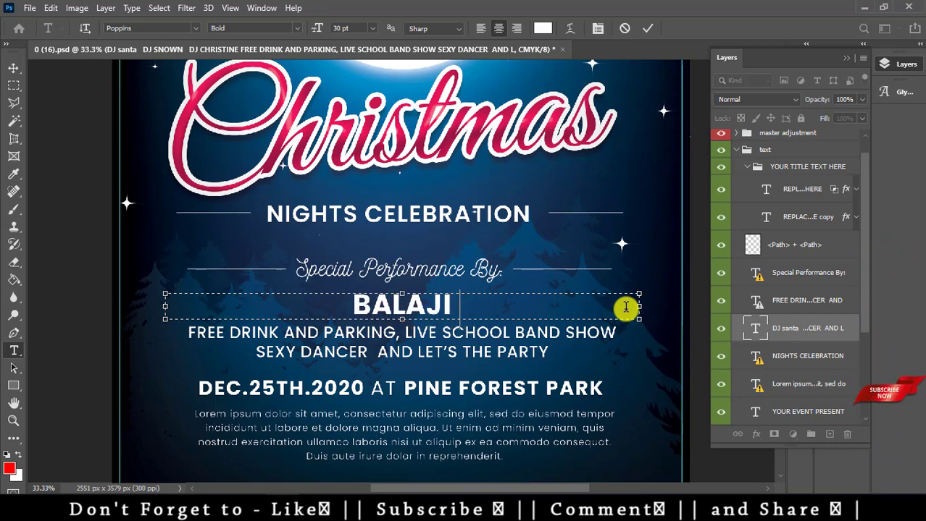
type("DIGIT")
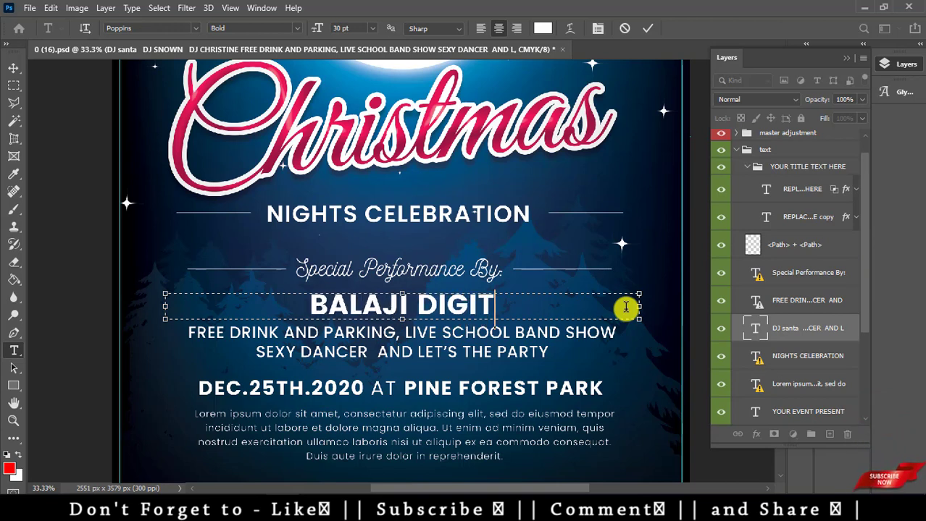
type("AL S")
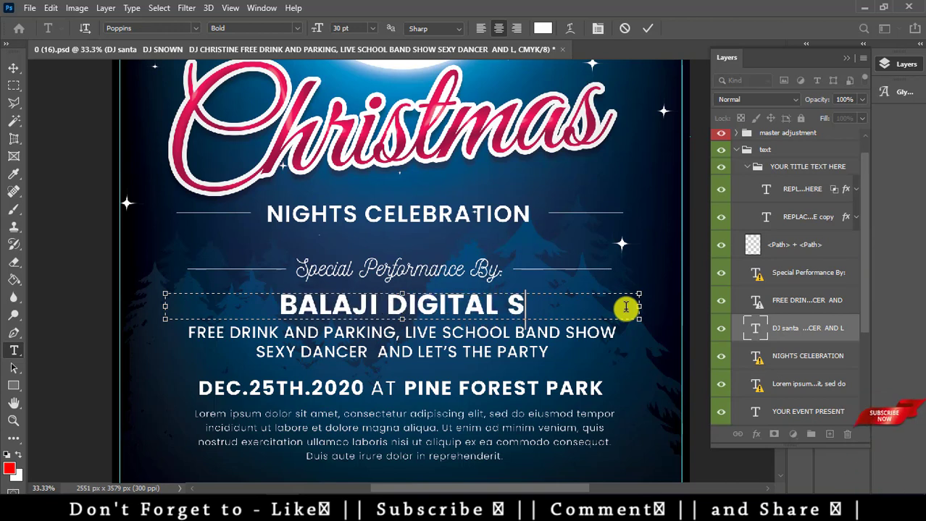
type("TU")
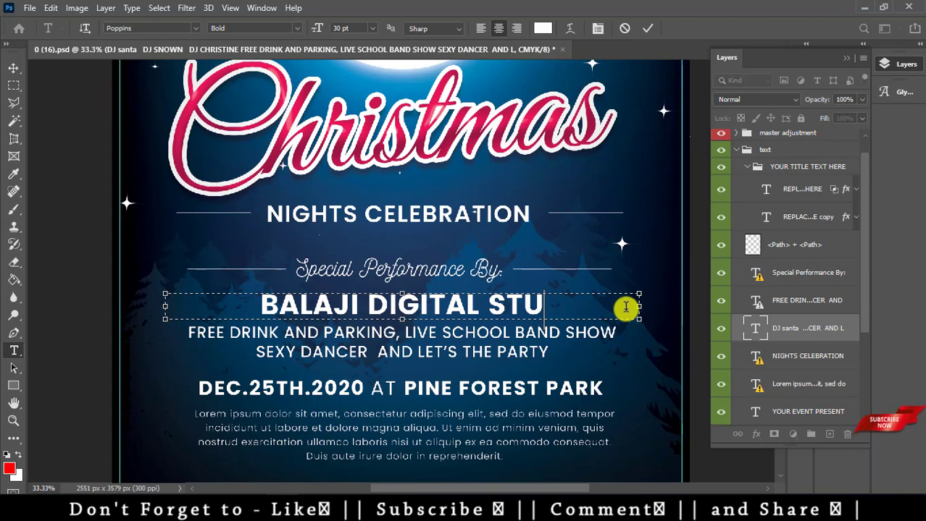
type("DIO")
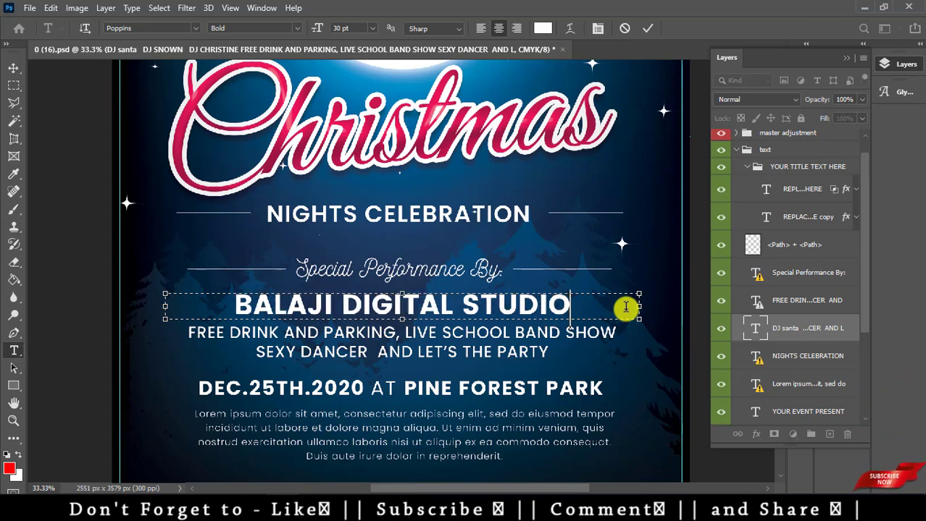
key("ctrl+Return")
scroll(529, 349, "down", 1)
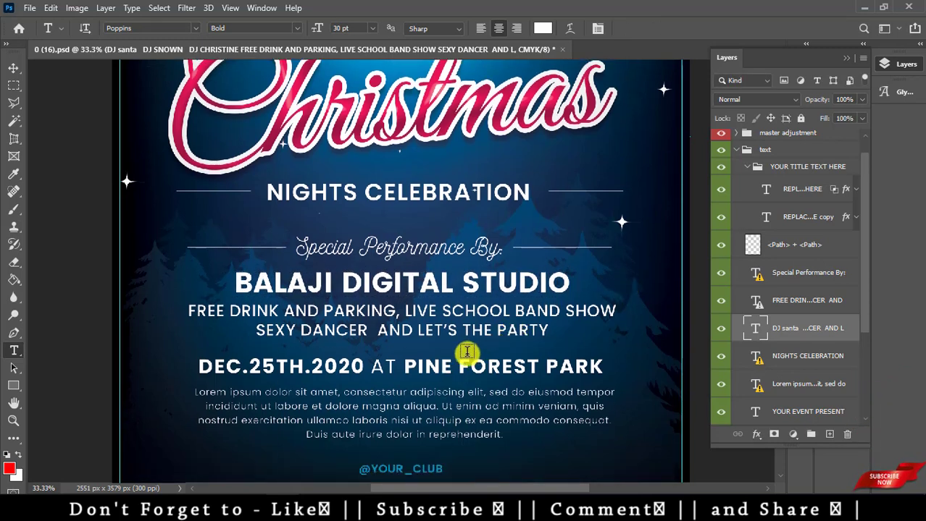
scroll(471, 343, "down", 1)
scroll(434, 333, "down", 1)
scroll(433, 318, "down", 1)
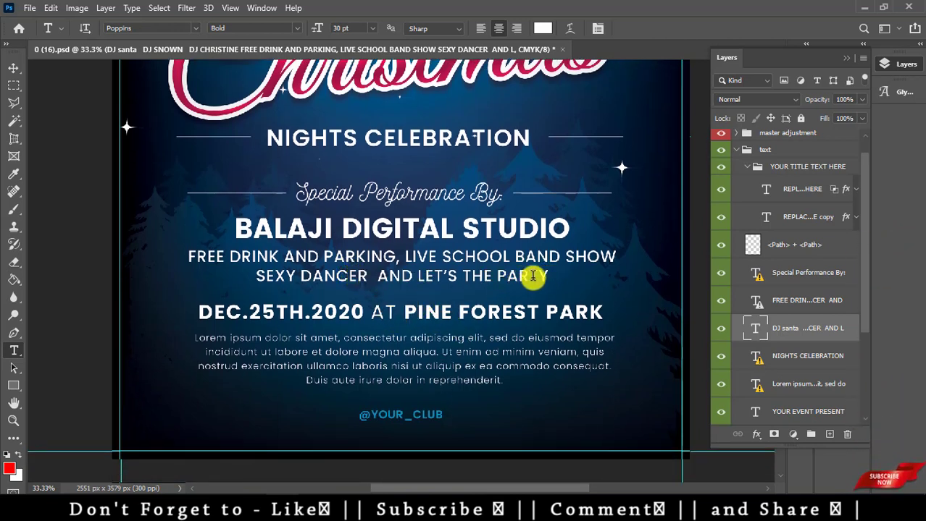
- Delete 'SEXY DANCER' from the party line
left_click_drag(373, 276, 247, 275)
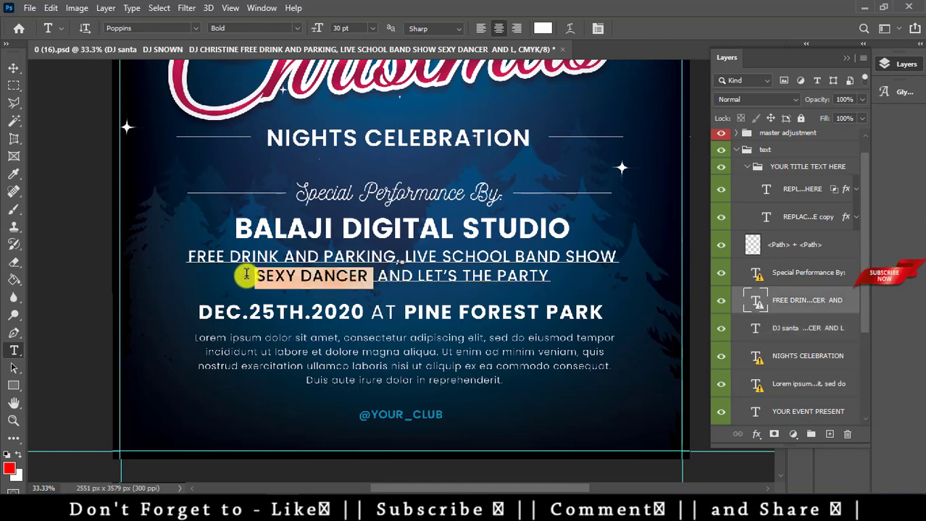
key("BackSpace")
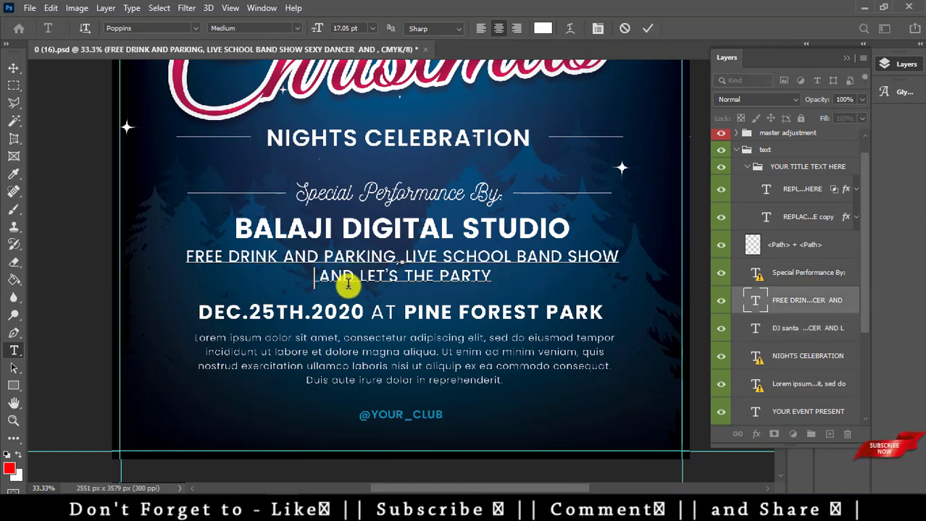
key("ctrl+Return")
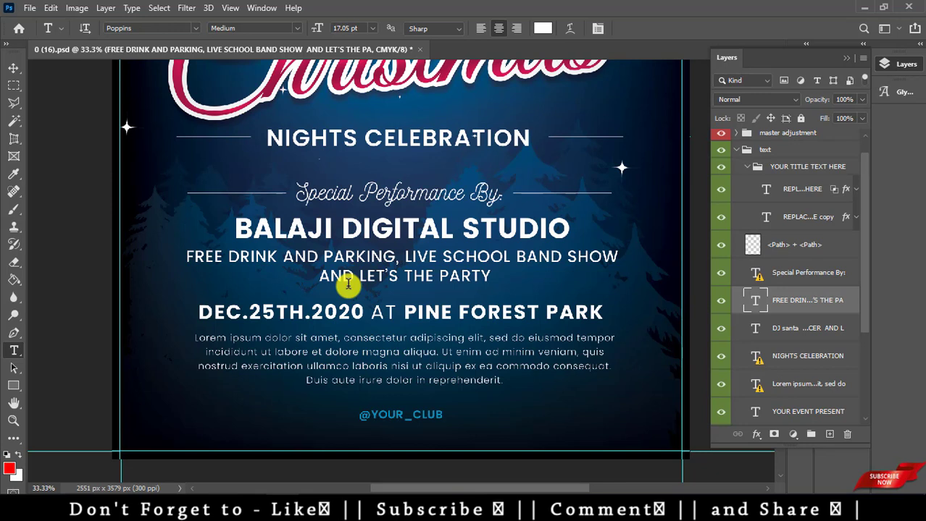
scroll(287, 322, "down", 1)
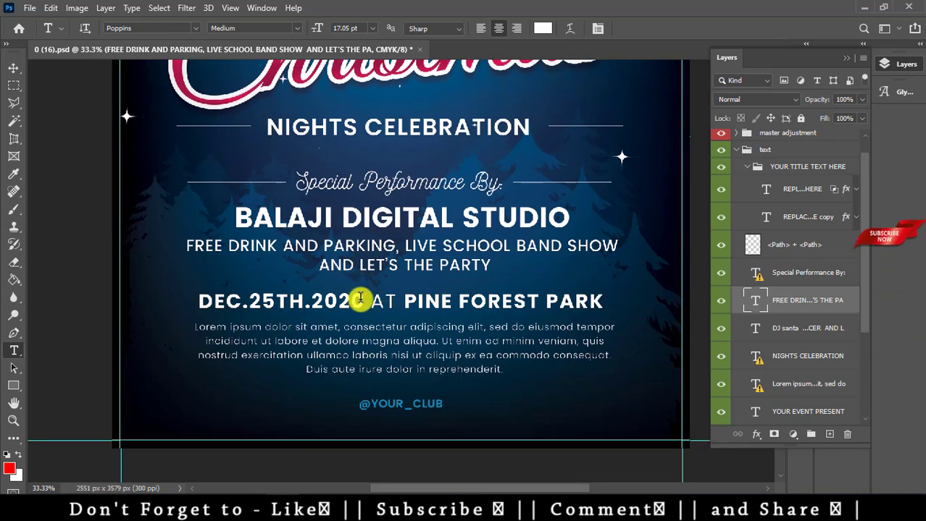
- Change the event date to DEC.25TH.2021 and zoom out
left_click(360, 301)
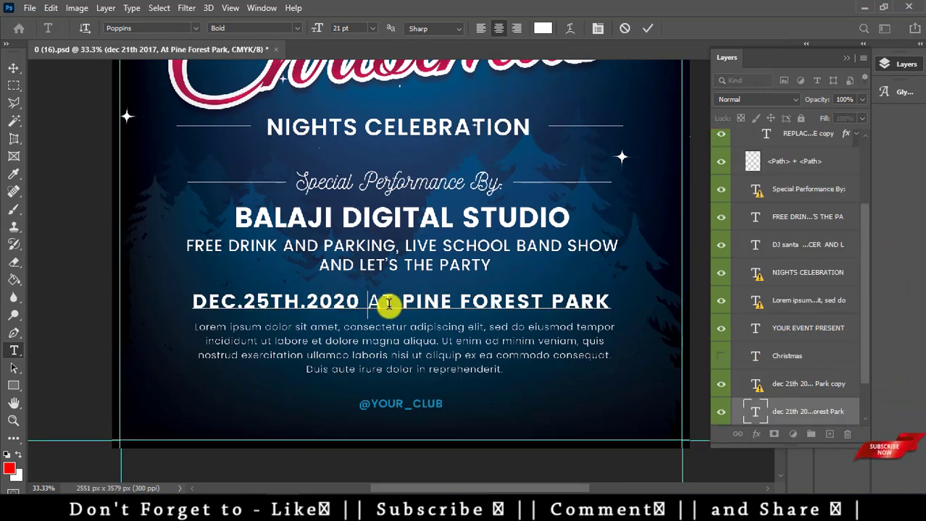
key("BackSpace")
key("BackSpace")
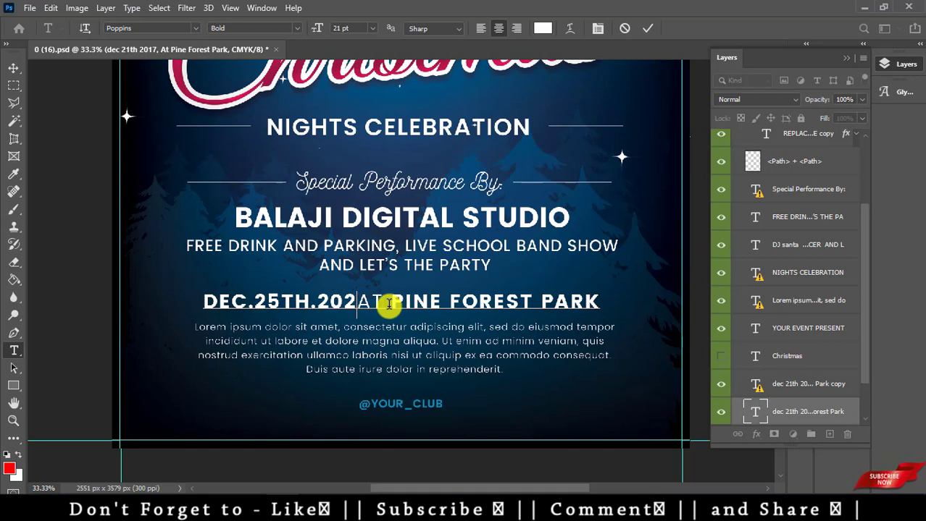
key("BackSpace")
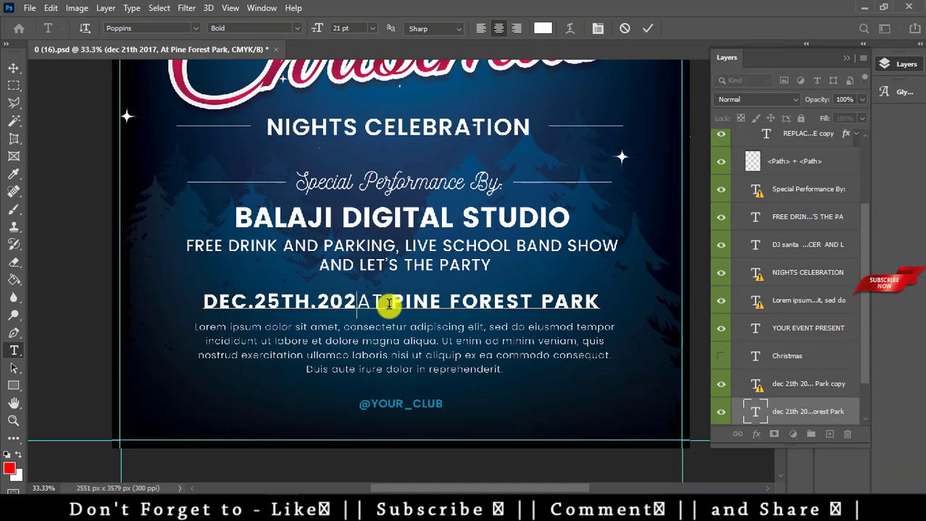
type("1")
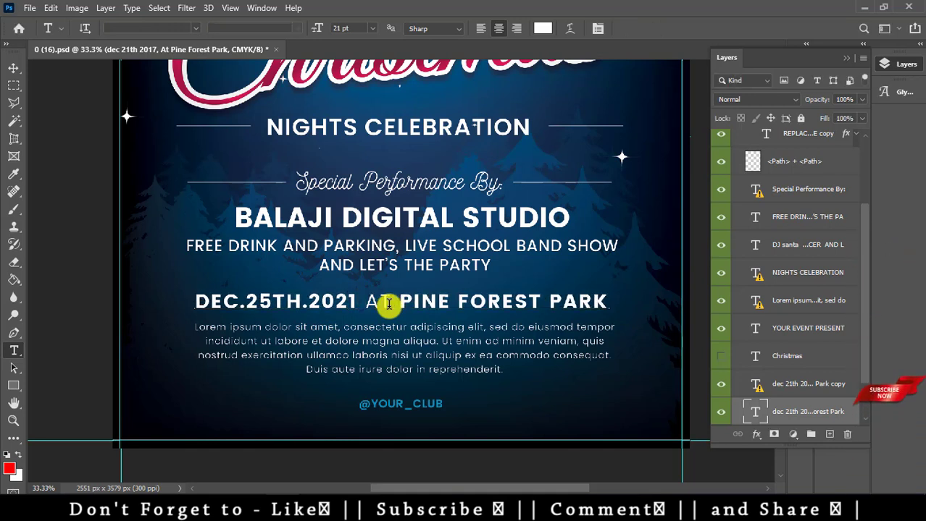
key("ctrl+Return")
scroll(440, 300, "down", 3)
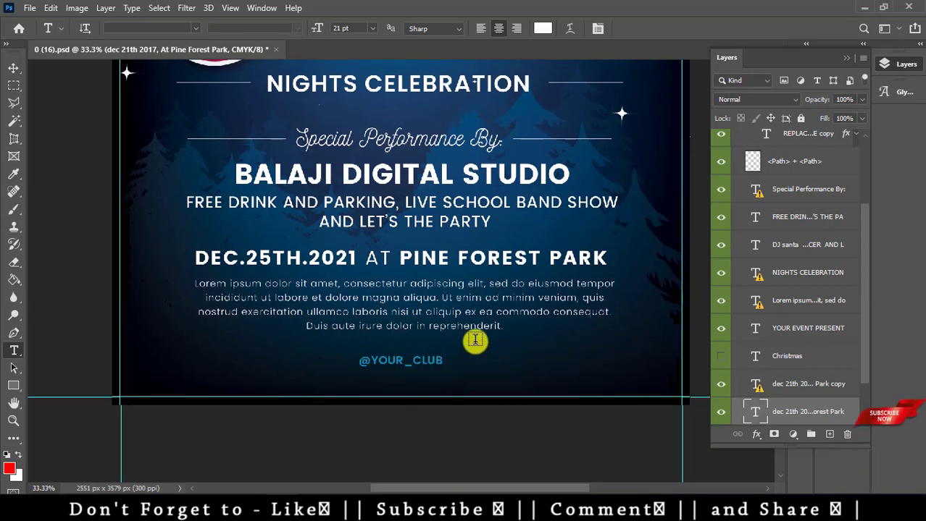
key("ctrl+minus")
key("ctrl+minus")
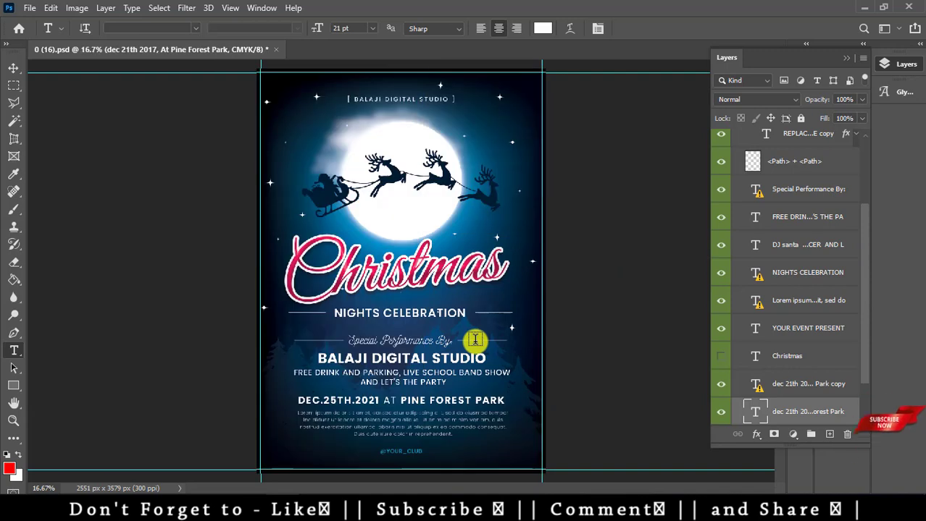
- Make the background, graphic sparkles and image groups visible
scroll(775, 340, "down", 2)
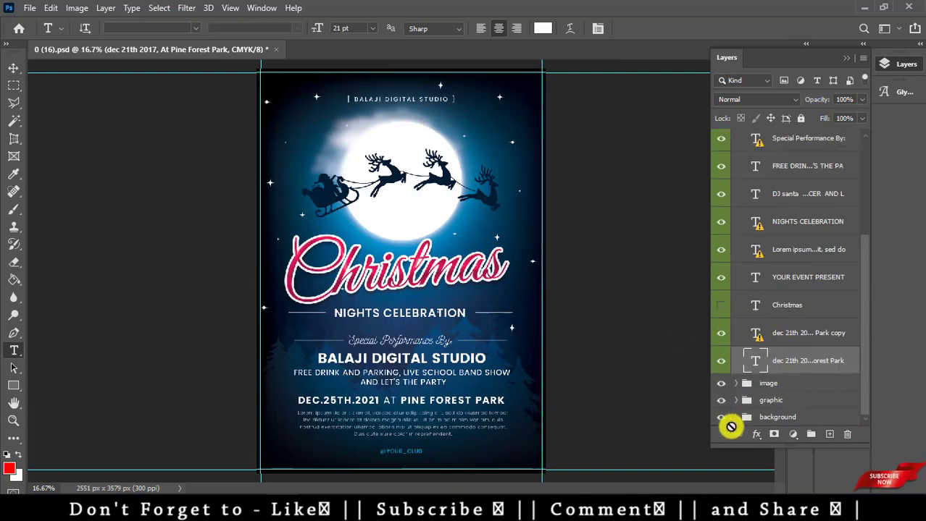
left_click(721, 418)
left_click(720, 418)
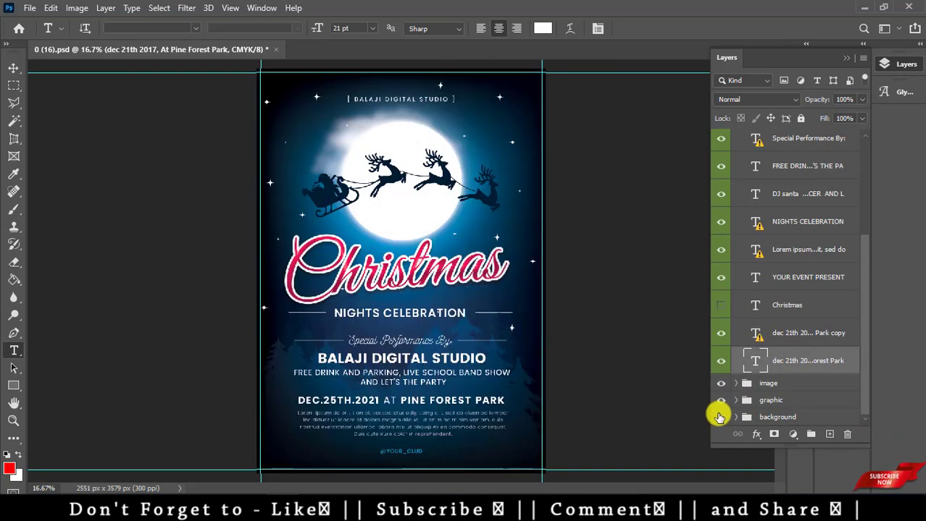
left_click(722, 401)
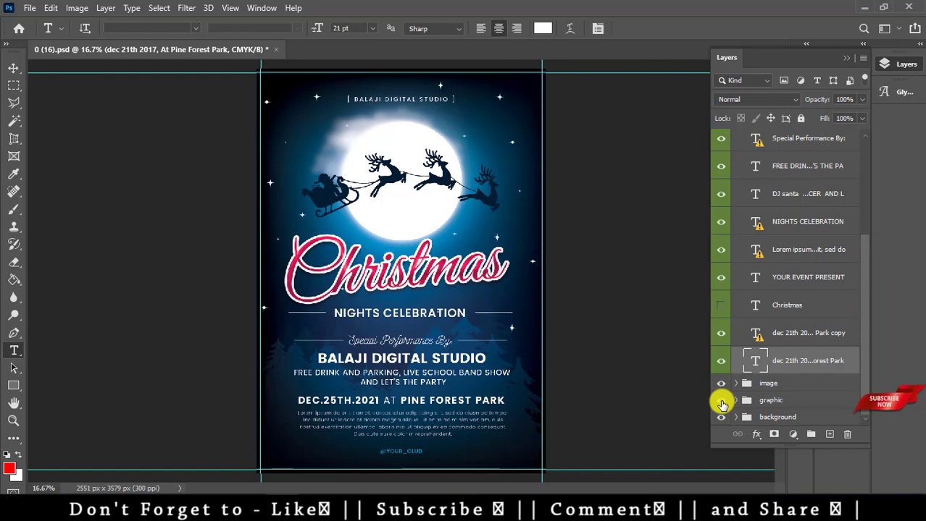
left_click(721, 383)
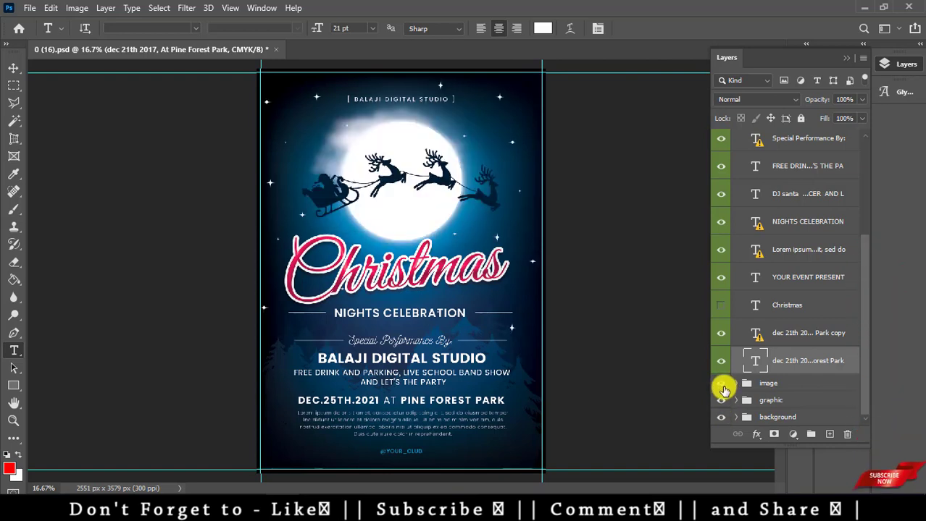
- Reposition the moon behind the sleigh and reindeer and zoom out to 12.5%
key("v")
right_click(379, 205)
left_click(403, 211)
left_click_drag(405, 221, 443, 182)
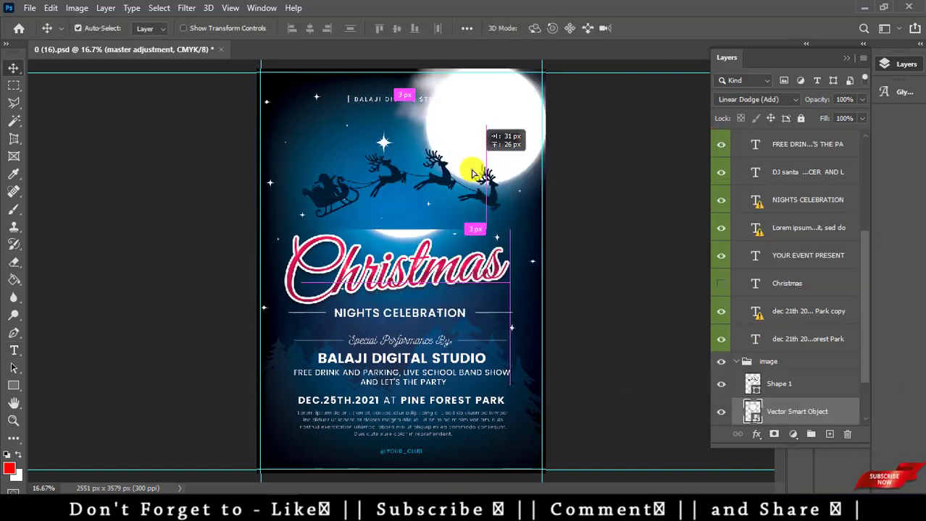
right_click(443, 183)
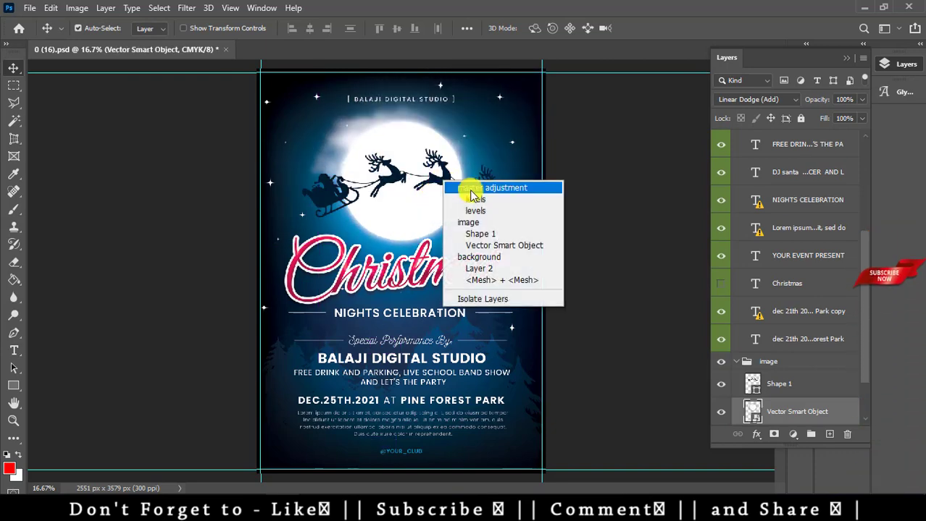
left_click(464, 185)
mouse_move(438, 181)
left_mouse_down()
mouse_move(437, 194)
mouse_move(487, 199)
mouse_move(424, 238)
left_mouse_up()
right_click(496, 207)
left_click(507, 205)
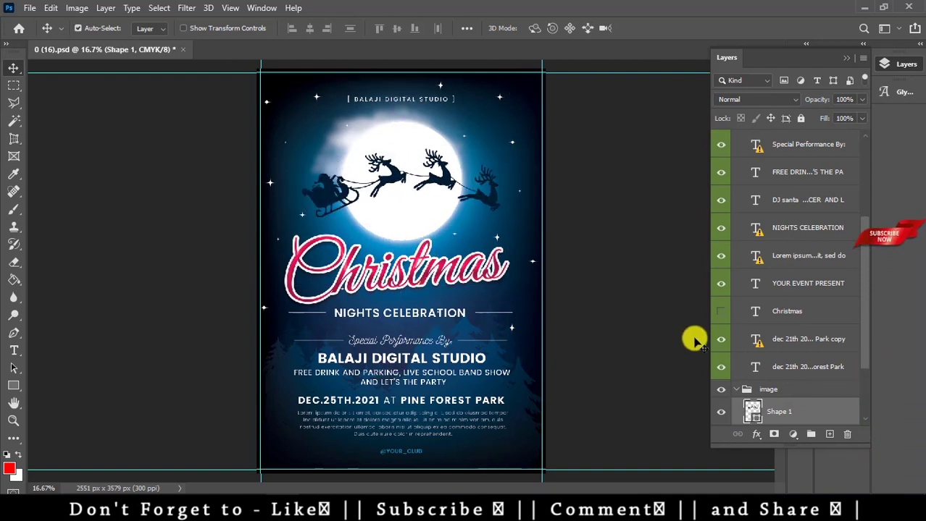
key("ctrl+minus")
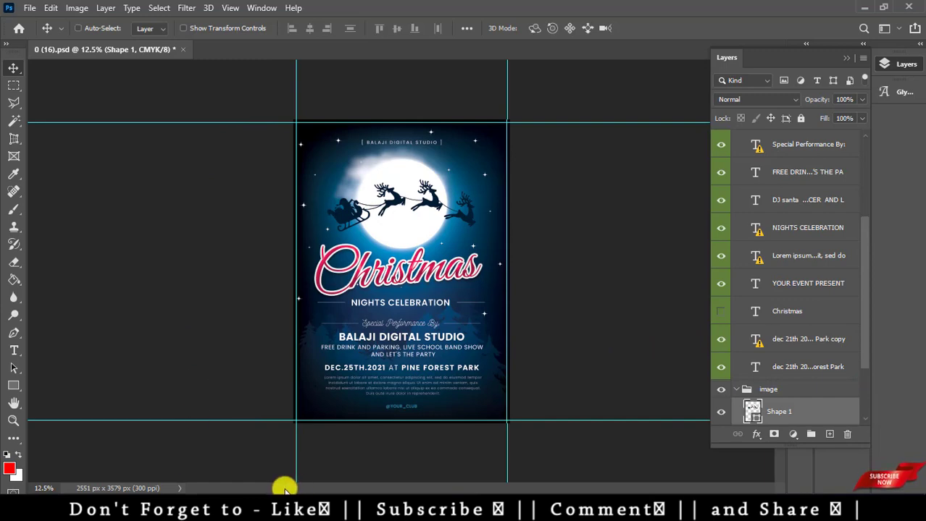
key("ctrl+shift+s")
- Save the flyer as JPEG '0 (16)' in the New folder with default JPEG options
left_click(186, 274)
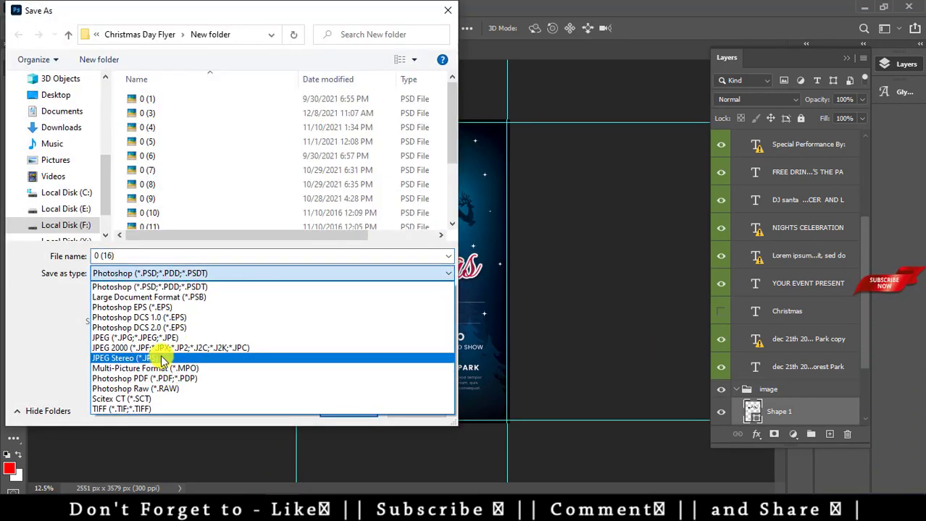
left_click(162, 359)
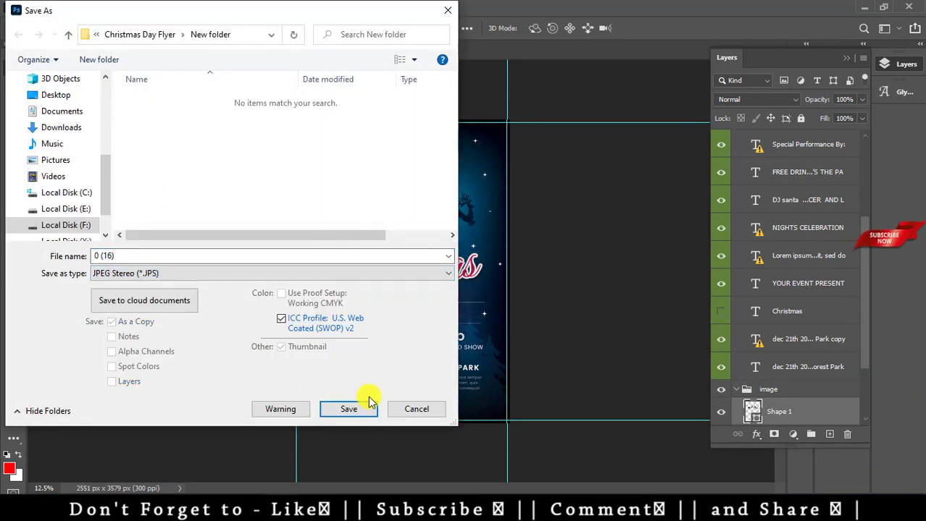
left_click(228, 273)
left_click(178, 332)
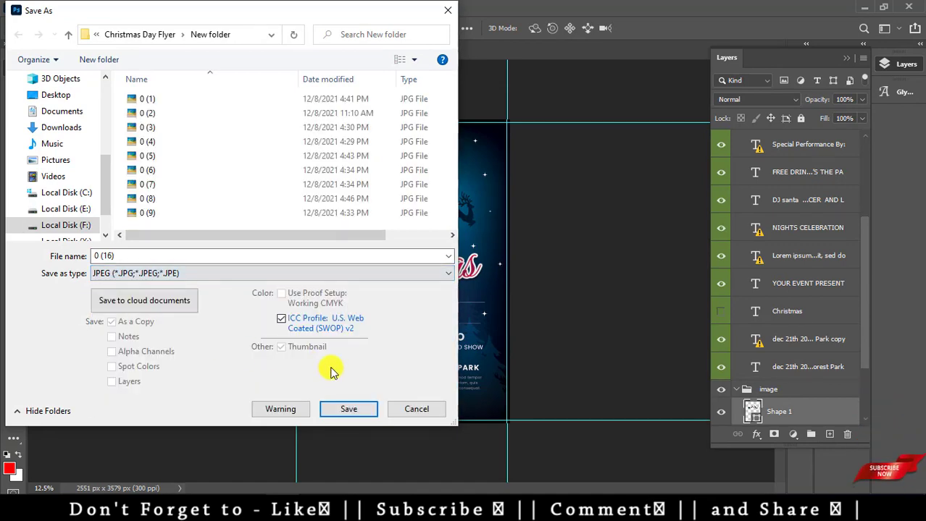
left_click(349, 410)
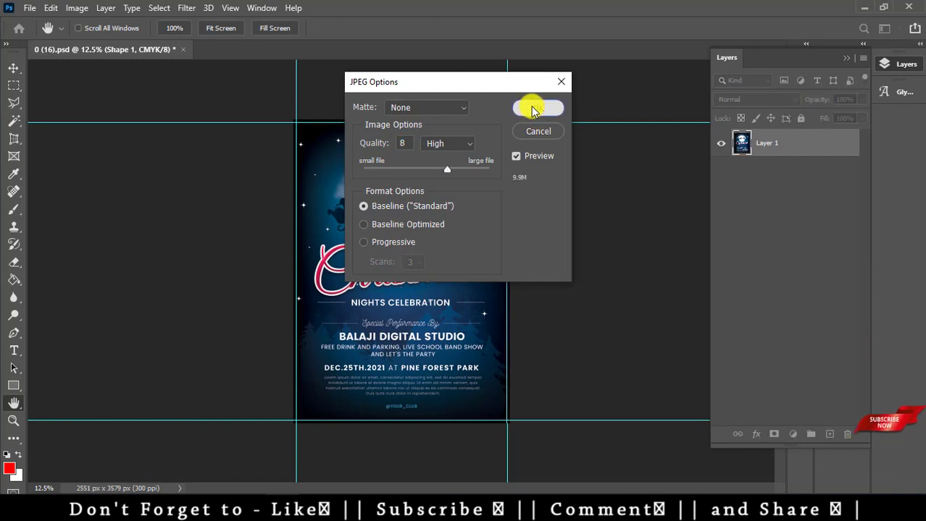
left_click(529, 108)
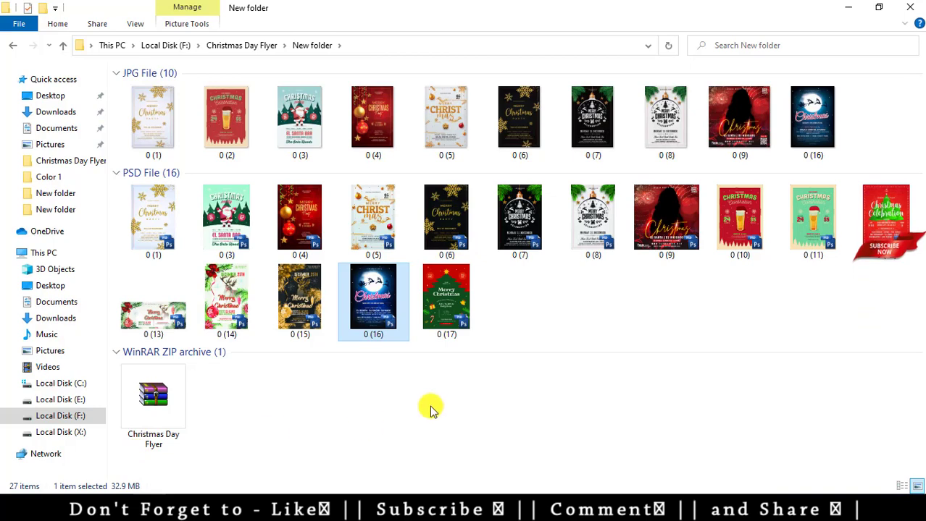
left_click(415, 382)
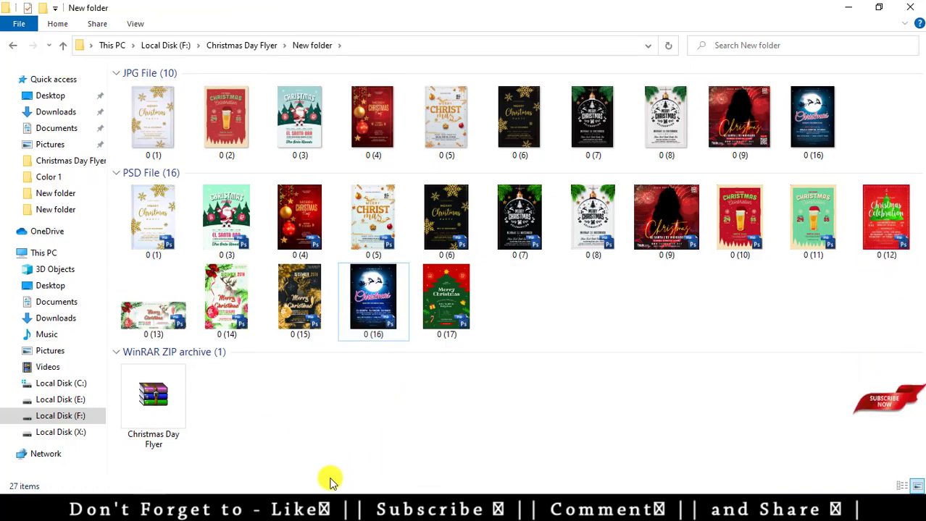